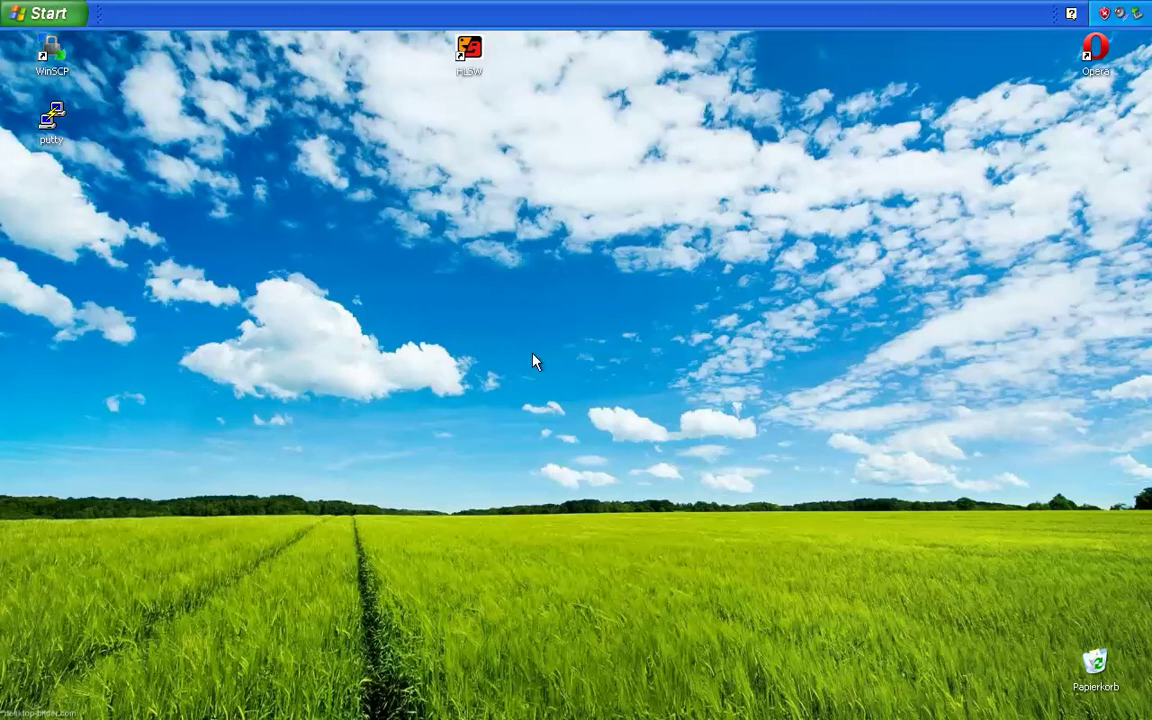
# - Open the saved Debian Root session in PuTTY and log in as root with the account password
pyautogui.doubleClick(69, 119)
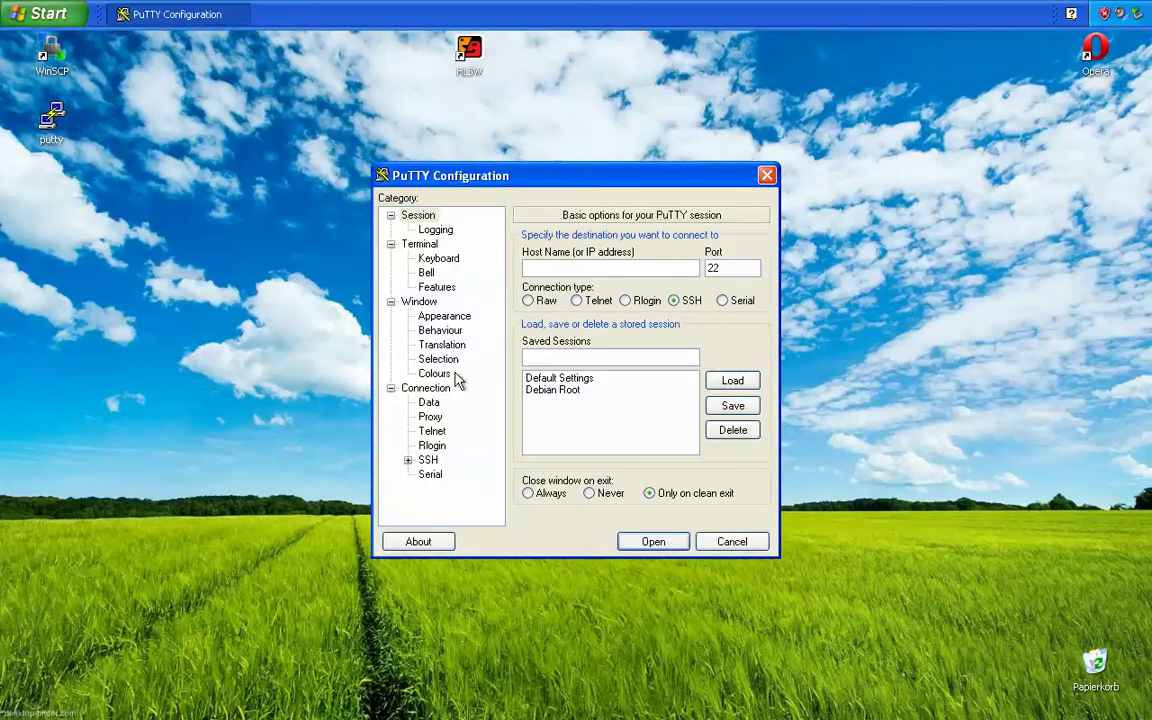
pyautogui.click(543, 391)
pyautogui.doubleClick(543, 391)
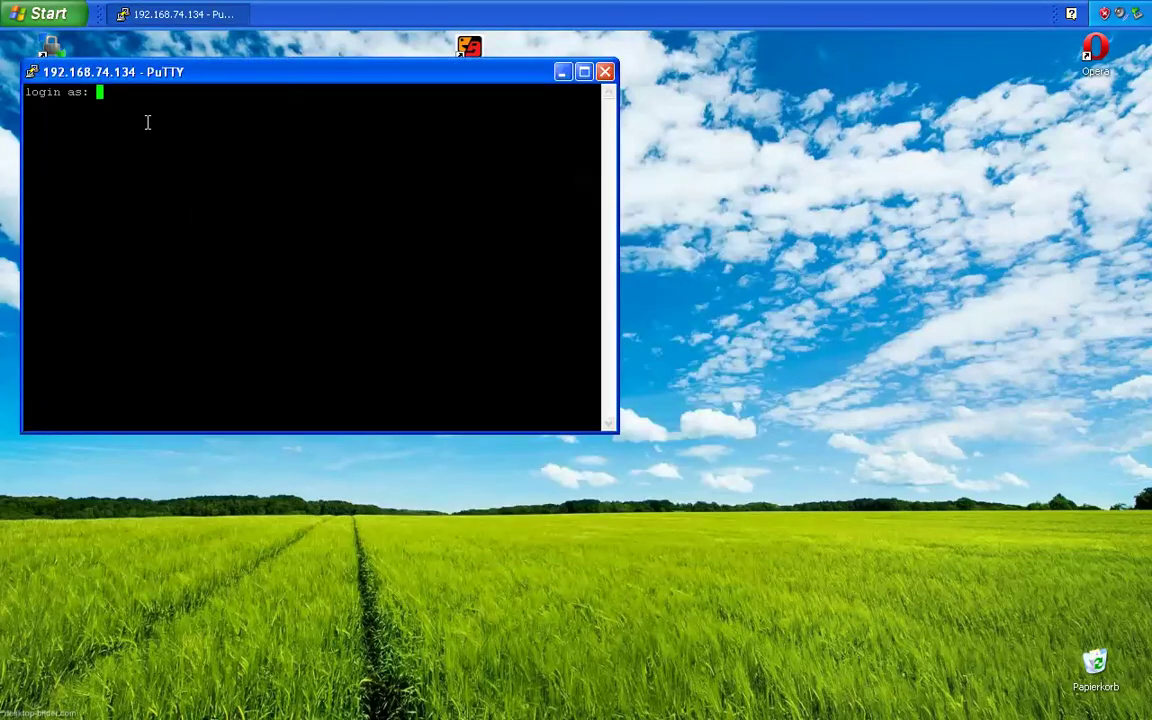
pyautogui.write('root')
pyautogui.press('Return')
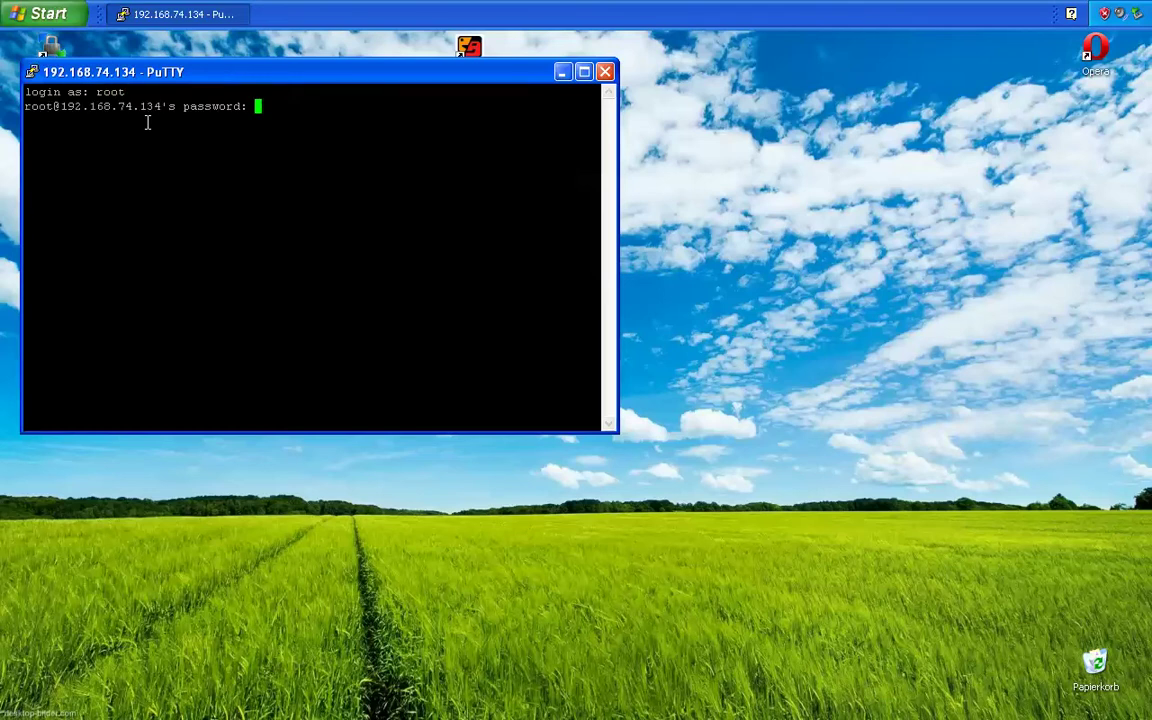
pyautogui.press('Return')
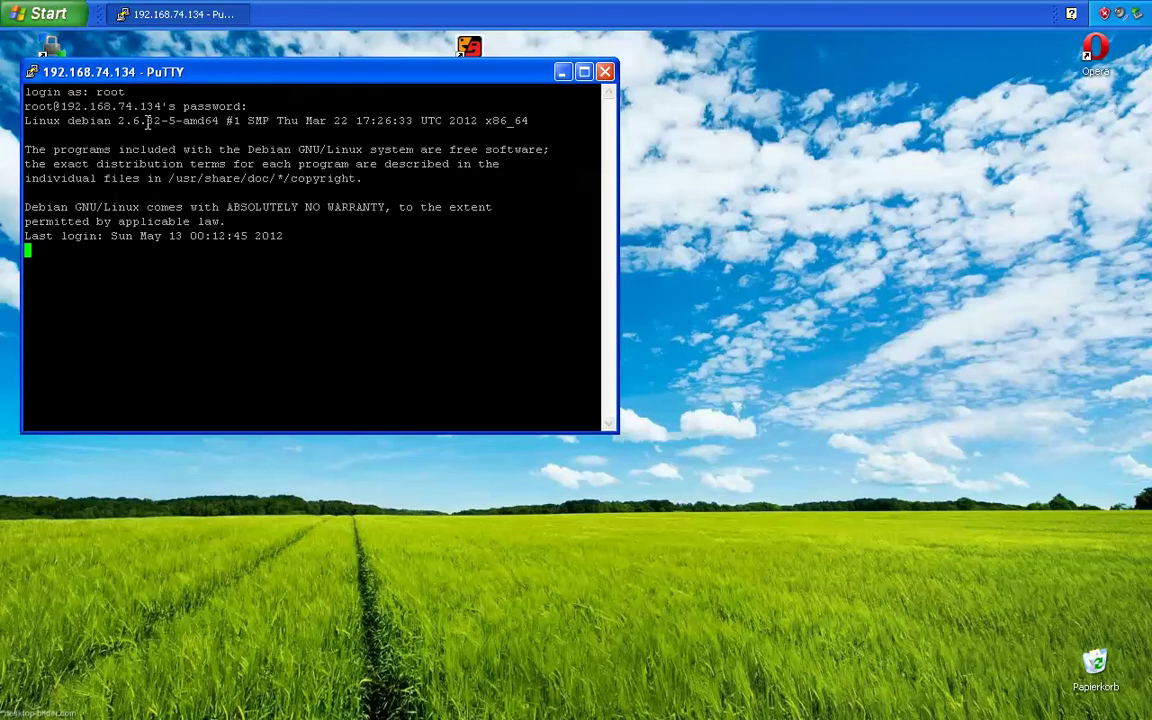
# - Refresh the server's package lists with apt-get update
pyautogui.write('apt-get ')
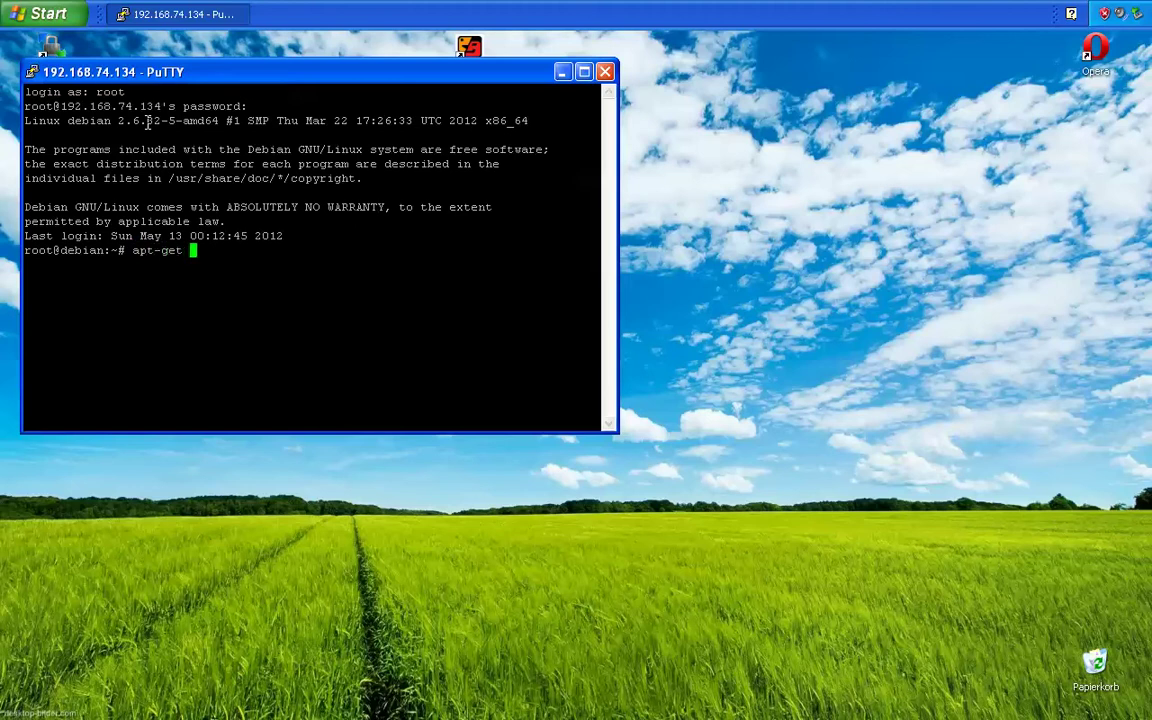
pyautogui.write('update')
pyautogui.press('Return')
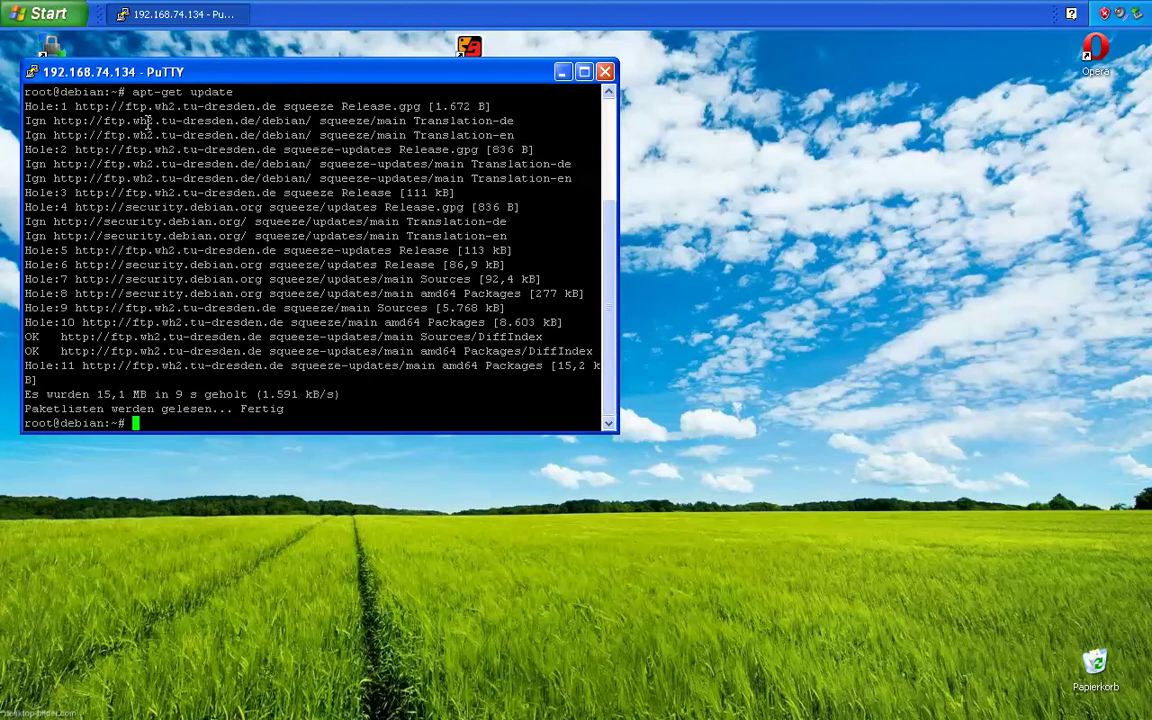
# - Upgrade the installed packages with apt-get upgrade and agree to continue
pyautogui.write('apt-get upgrade')
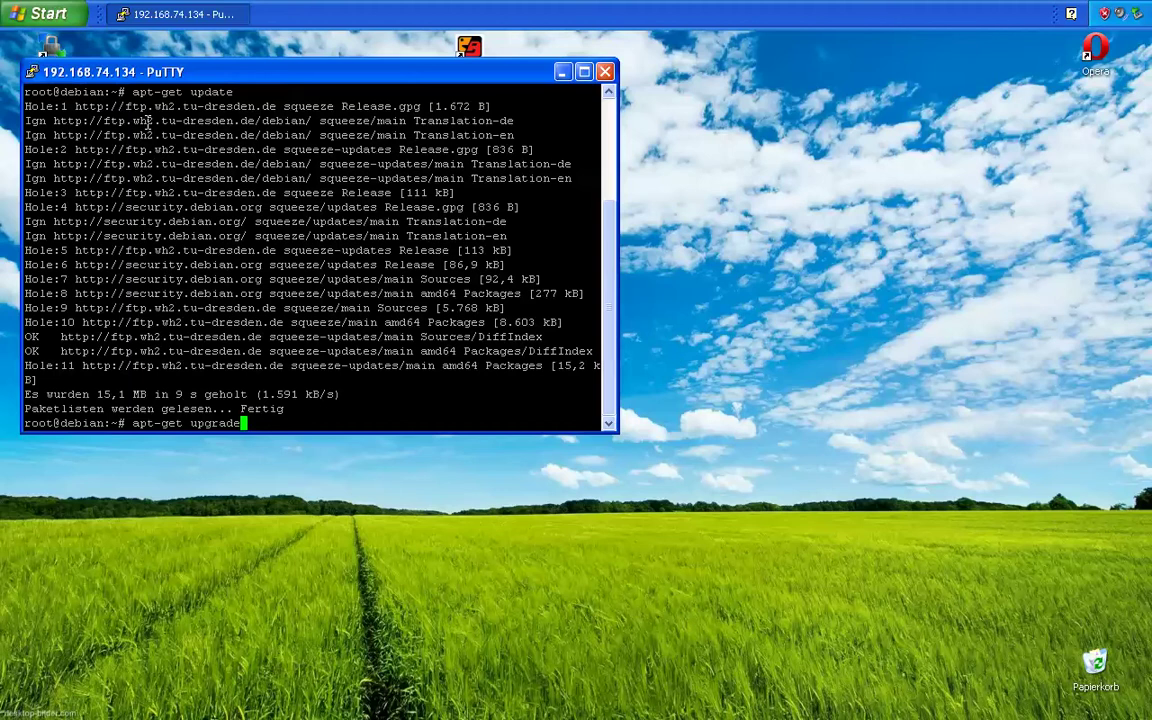
pyautogui.press('Return')
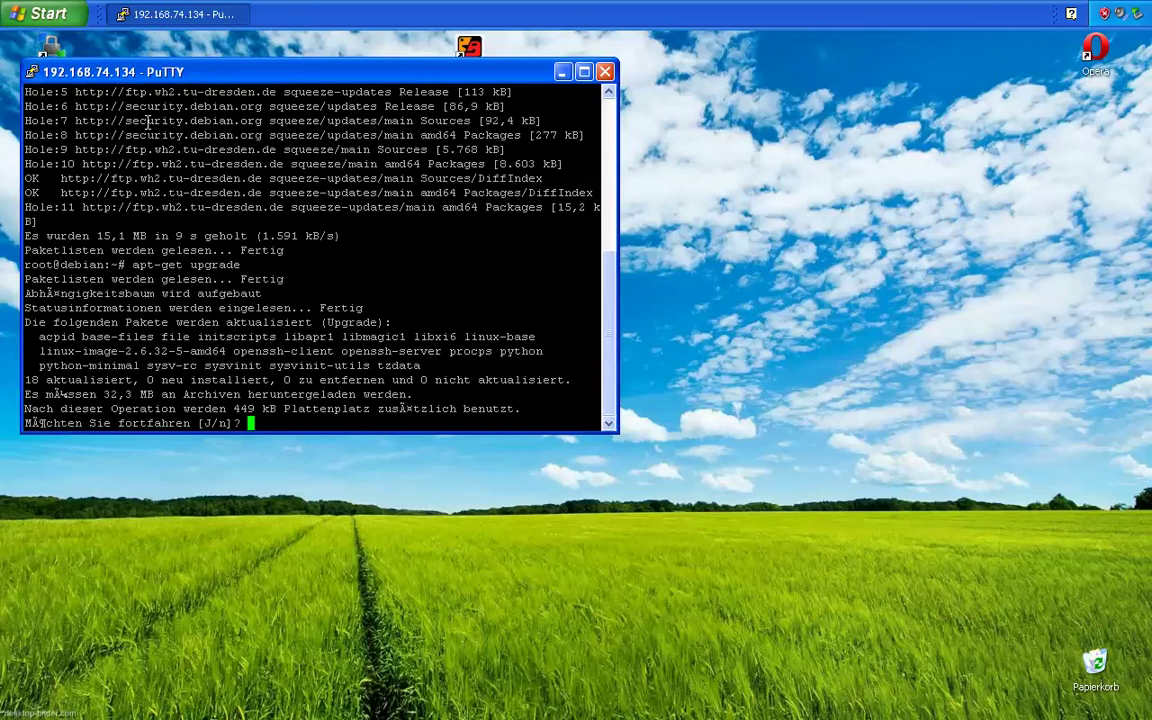
pyautogui.write('j')
pyautogui.press('Return')
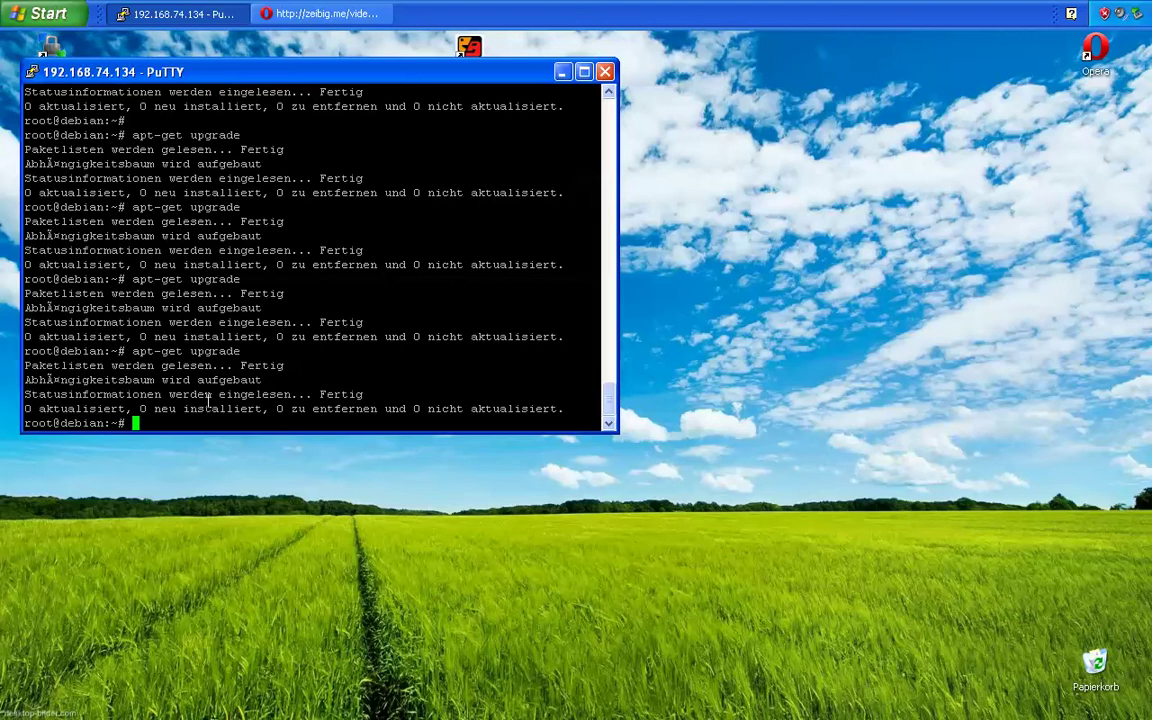
# - Install the proftpd package with apt-get and choose Servermodus as its start mode
pyautogui.write('apt-get install pr')
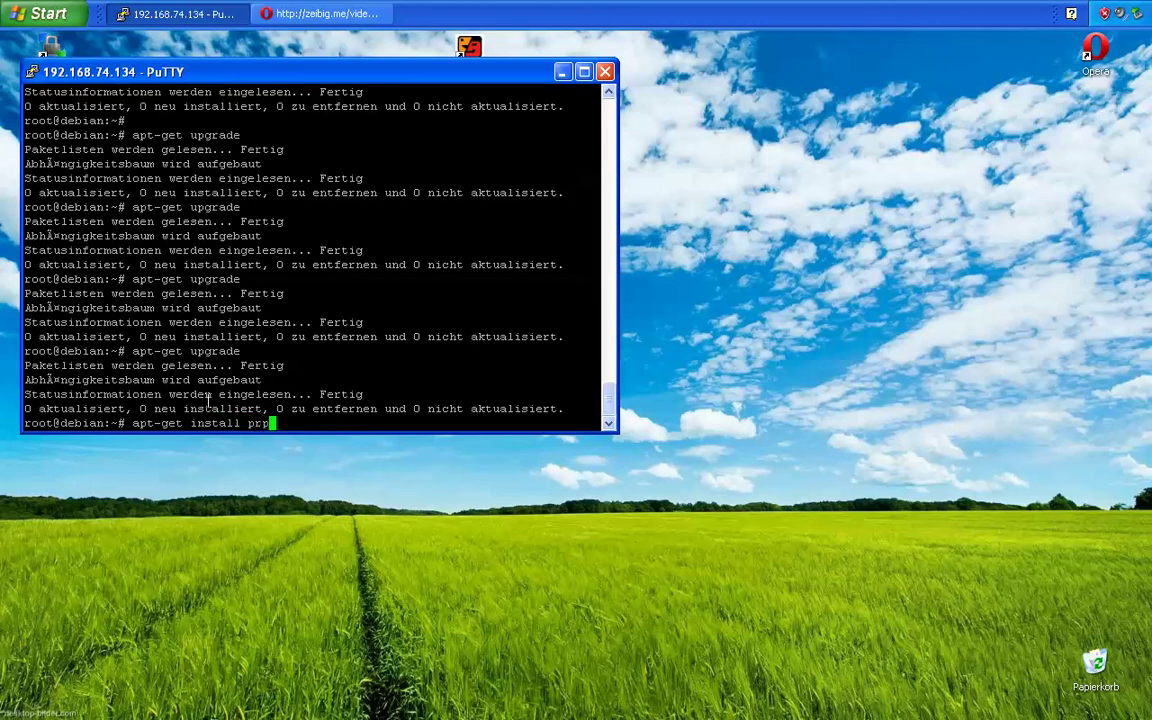
pyautogui.write('oftp')
pyautogui.press('BackSpace')
pyautogui.write('pd')
pyautogui.press('Return')
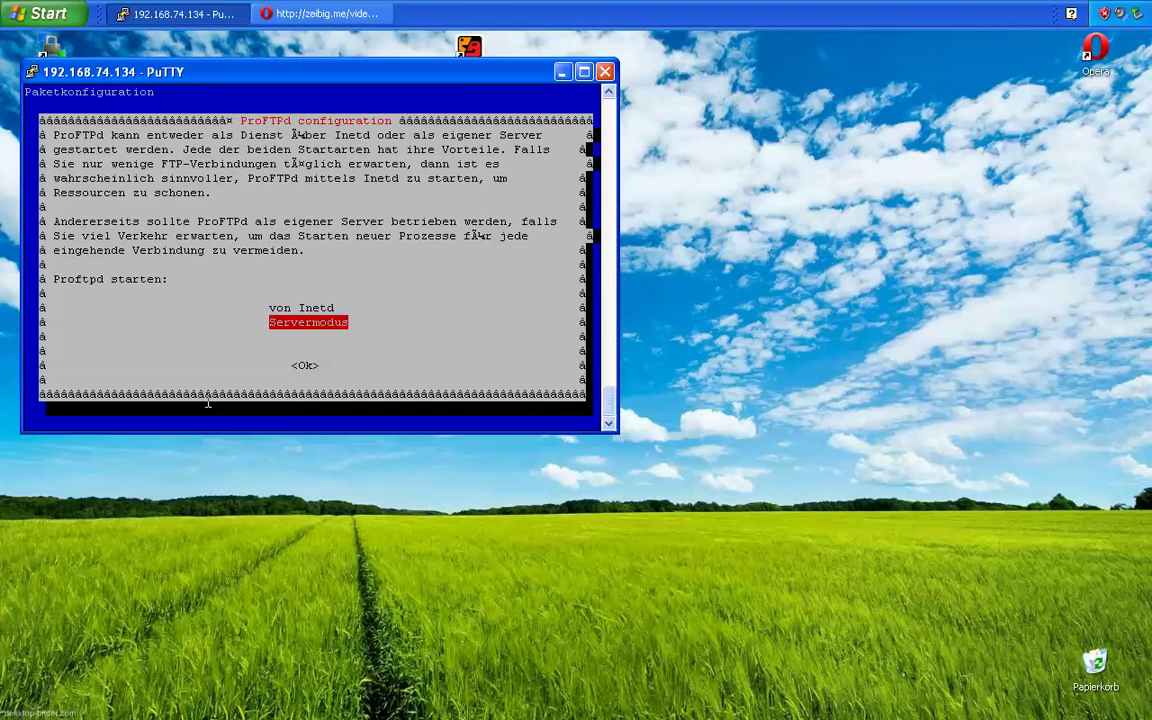
pyautogui.press('Return')
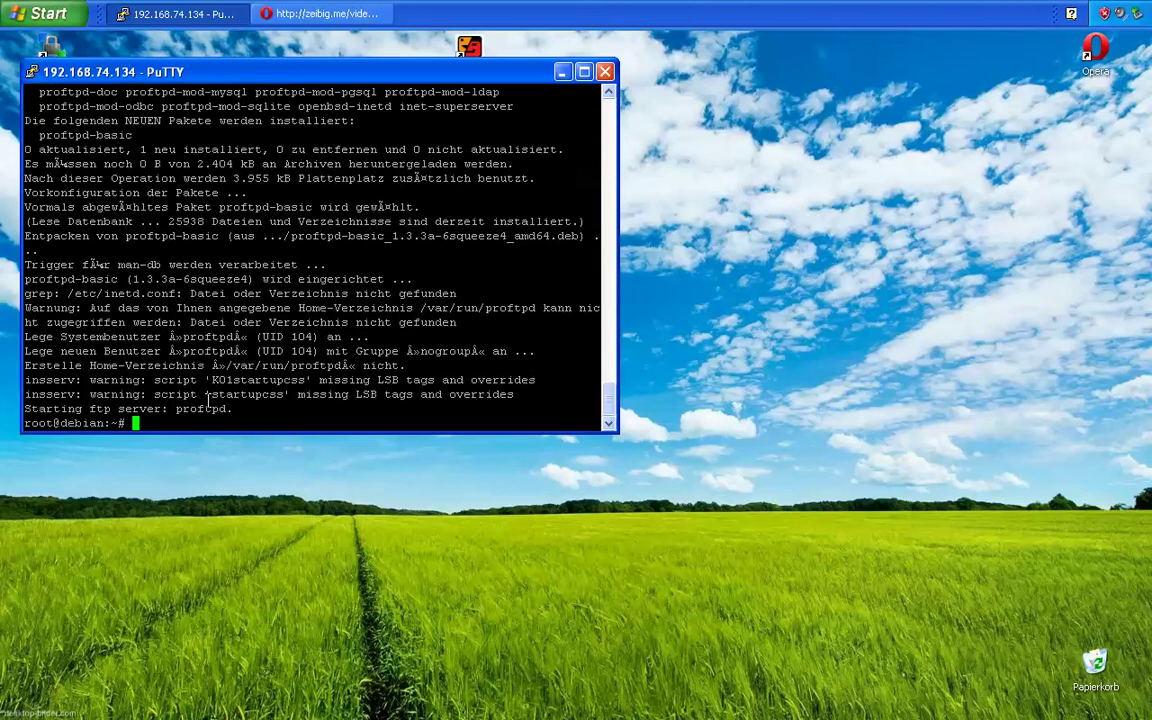
pyautogui.write('nano /etc/proftpd/proft')
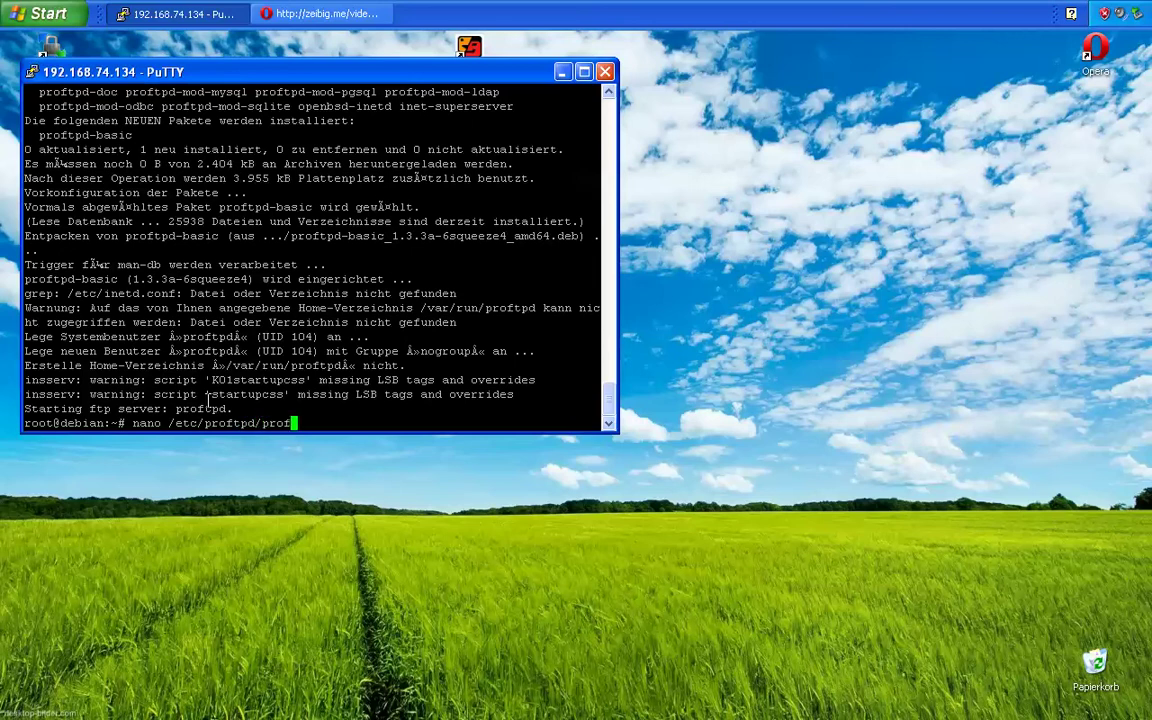
pyautogui.write('d.conf')
pyautogui.press('Return')
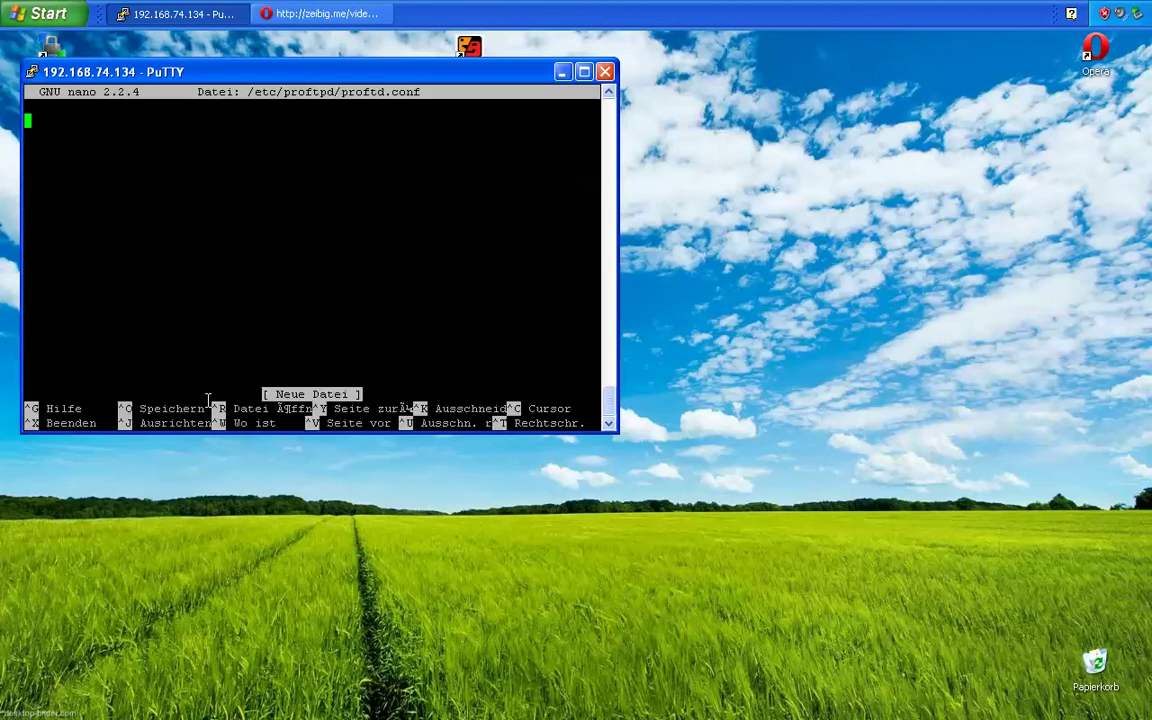
pyautogui.hotkey('ctrl', 'x')
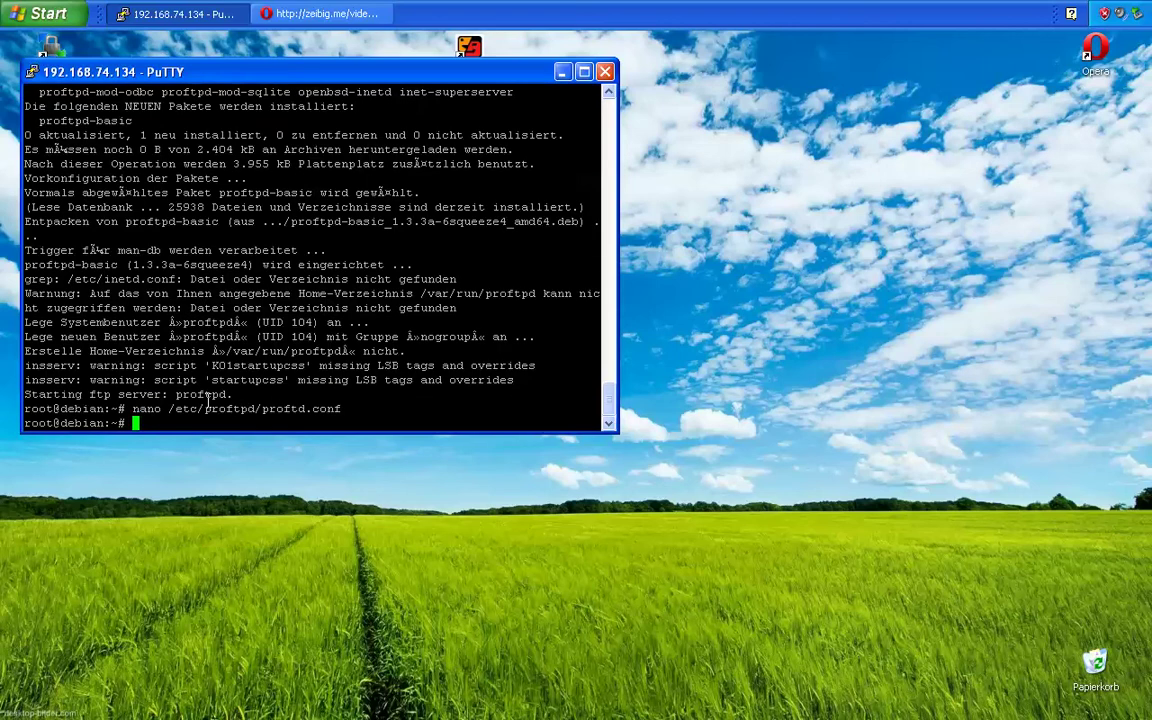
# - Correct the file name in the previous nano command and open /etc/proftpd/proftpd.conf
pyautogui.press('Up')
pyautogui.press('Left')
pyautogui.press('Left')
pyautogui.press('Left')
pyautogui.press('Left')
pyautogui.press('Left')
pyautogui.press('Left')
pyautogui.press('BackSpace')
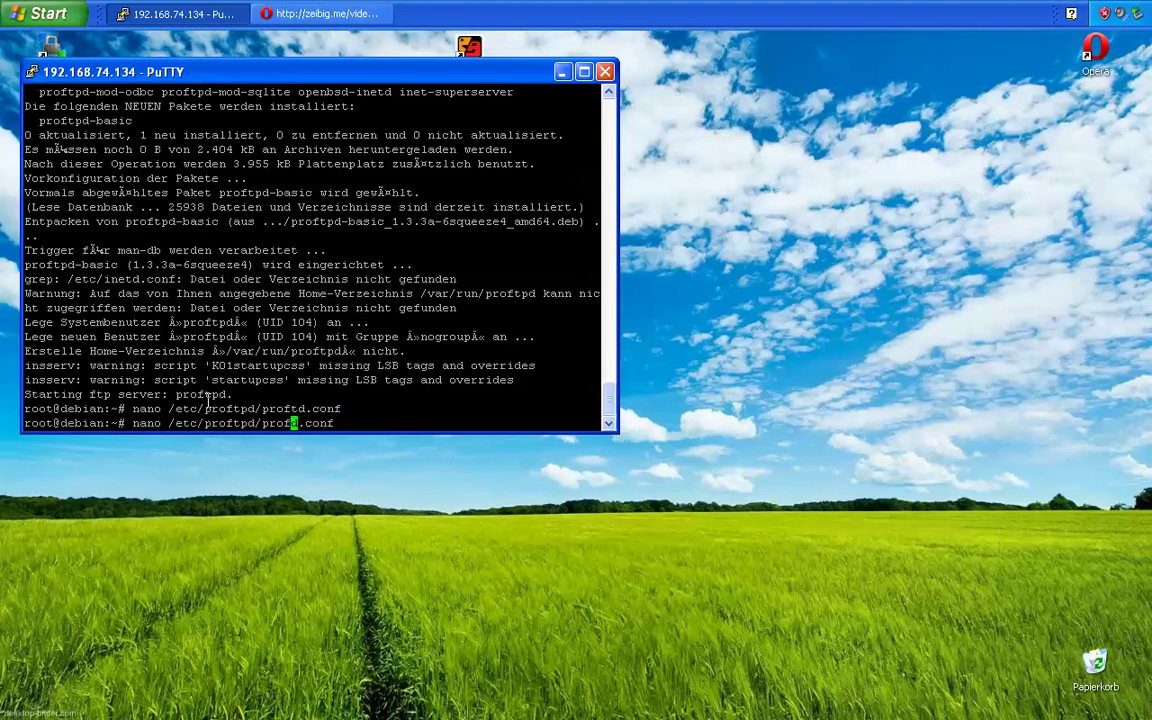
pyautogui.write('tpd')
pyautogui.press('Return')
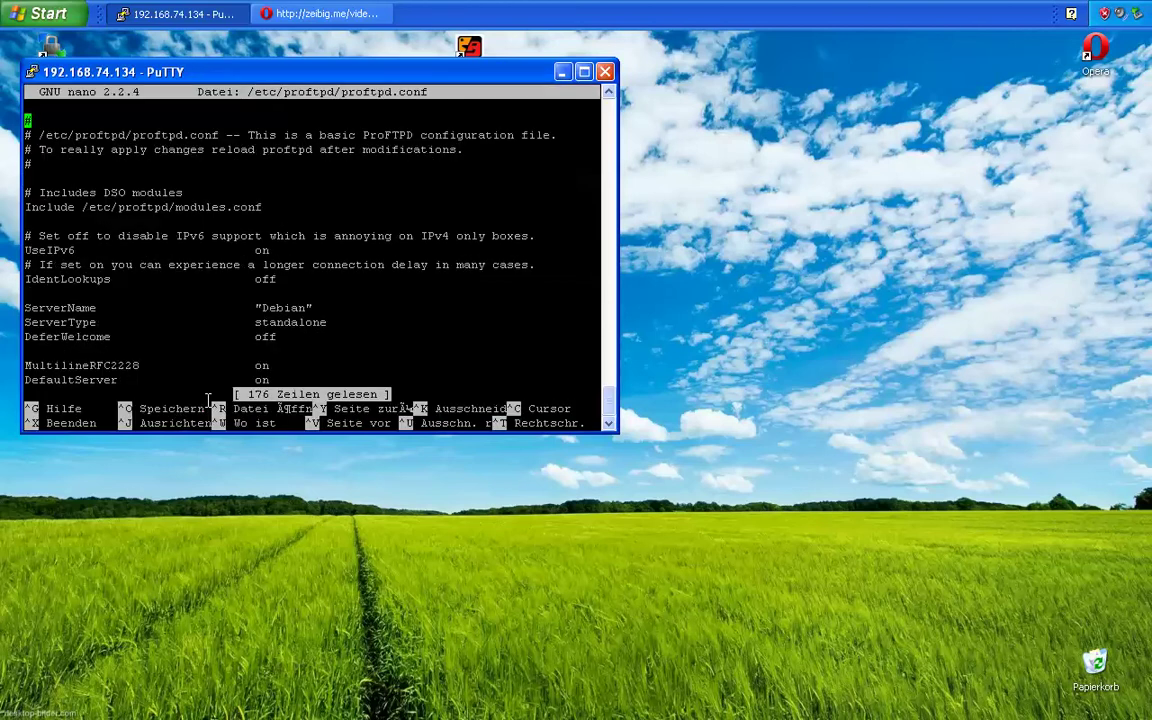
# - Insert three blank lines after the closing </Anonymous> line at the end of proftpd.conf
pyautogui.press('Down')
pyautogui.press('Down')
pyautogui.press('Down')
pyautogui.press('Down')
pyautogui.press('Down')
pyautogui.press('Down')
pyautogui.press('Down')
pyautogui.press('Down')
pyautogui.press('Down')
pyautogui.press('Down')
pyautogui.press('Down')
pyautogui.press('Down')
pyautogui.press('Down')
pyautogui.press('Down')
pyautogui.press('Down')
pyautogui.press('Down')
pyautogui.press('Down')
pyautogui.press('Down')
pyautogui.press('Down')
pyautogui.press('Down')
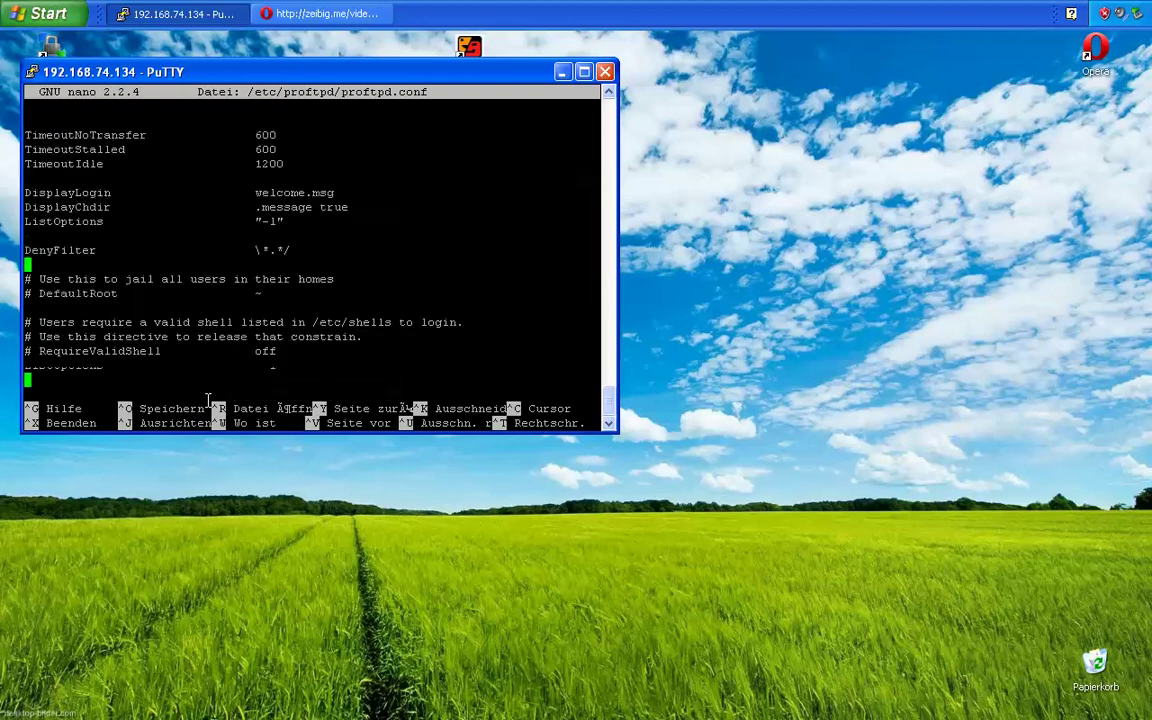
pyautogui.press('Down')
pyautogui.press('Down')
pyautogui.press('Down')
pyautogui.press('Down')
pyautogui.press('Down')
pyautogui.press('Down')
pyautogui.press('Down')
pyautogui.press('Down')
pyautogui.press('Down')
pyautogui.press('Down')
pyautogui.press('Down')
pyautogui.press('Down')
pyautogui.press('Down')
pyautogui.press('Down')
pyautogui.press('Down')
pyautogui.press('Down')
pyautogui.press('Down')
pyautogui.press('Down')
pyautogui.press('Down')
pyautogui.press('Down')
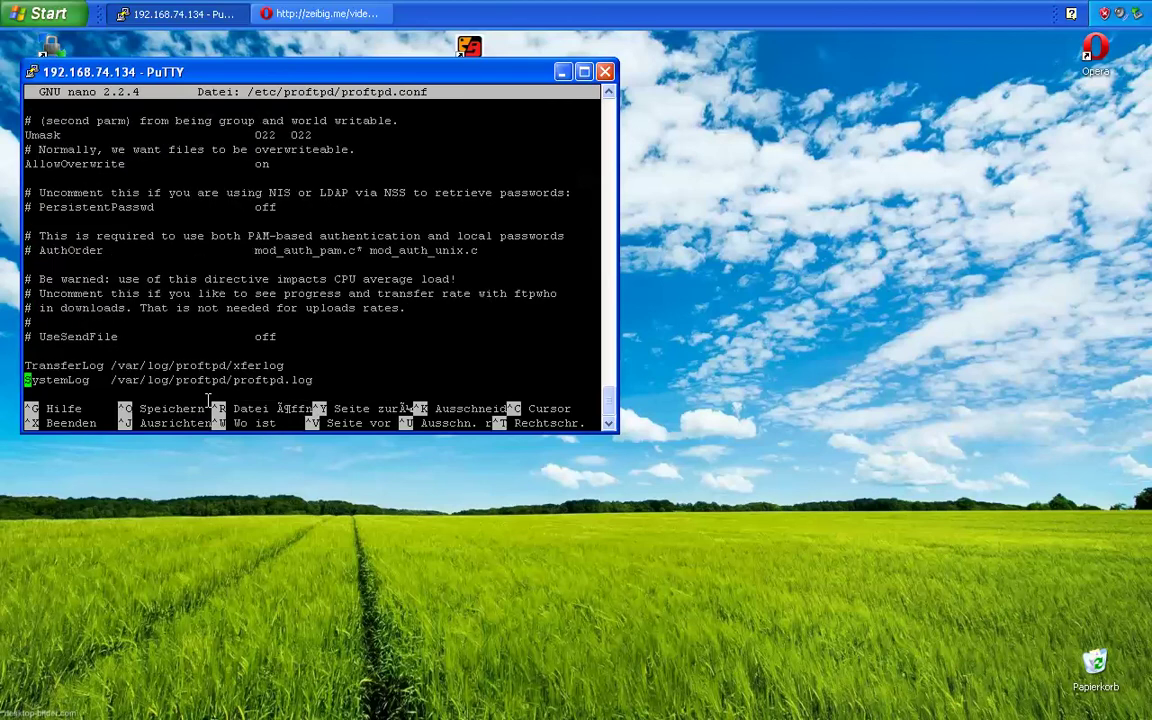
pyautogui.press('Down')
pyautogui.press('Down')
pyautogui.press('Down')
pyautogui.press('Down')
pyautogui.press('Down')
pyautogui.press('Down')
pyautogui.press('Down')
pyautogui.press('Down')
pyautogui.press('Down')
pyautogui.press('Down')
pyautogui.press('Down')
pyautogui.press('Down')
pyautogui.press('Down')
pyautogui.press('Down')
pyautogui.press('Down')
pyautogui.press('Down')
pyautogui.press('Down')
pyautogui.press('Down')
pyautogui.press('Down')
pyautogui.press('Down')
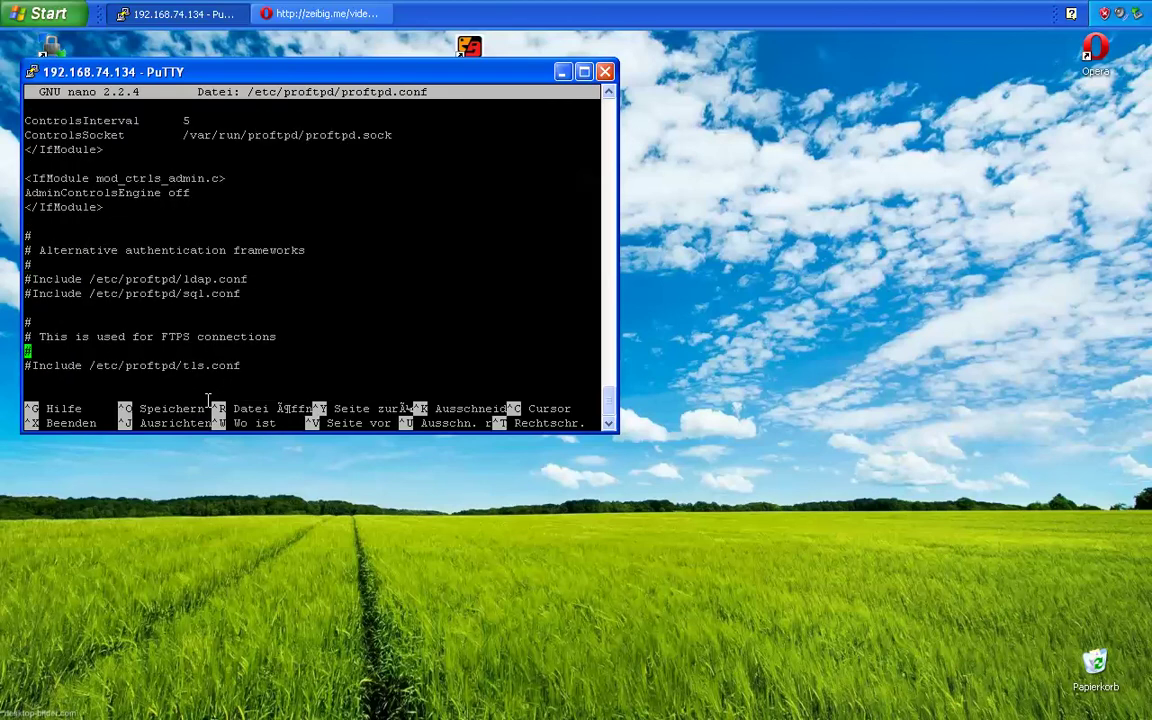
pyautogui.press('Down')
pyautogui.press('Down')
pyautogui.press('Down')
pyautogui.press('Down')
pyautogui.press('Down')
pyautogui.press('Down')
pyautogui.press('Down')
pyautogui.press('Down')
pyautogui.press('Down')
pyautogui.press('Down')
pyautogui.press('Down')
pyautogui.press('Down')
pyautogui.press('Down')
pyautogui.press('Down')
pyautogui.press('Down')
pyautogui.press('Down')
pyautogui.press('Down')
pyautogui.press('Down')
pyautogui.press('Down')
pyautogui.press('Down')
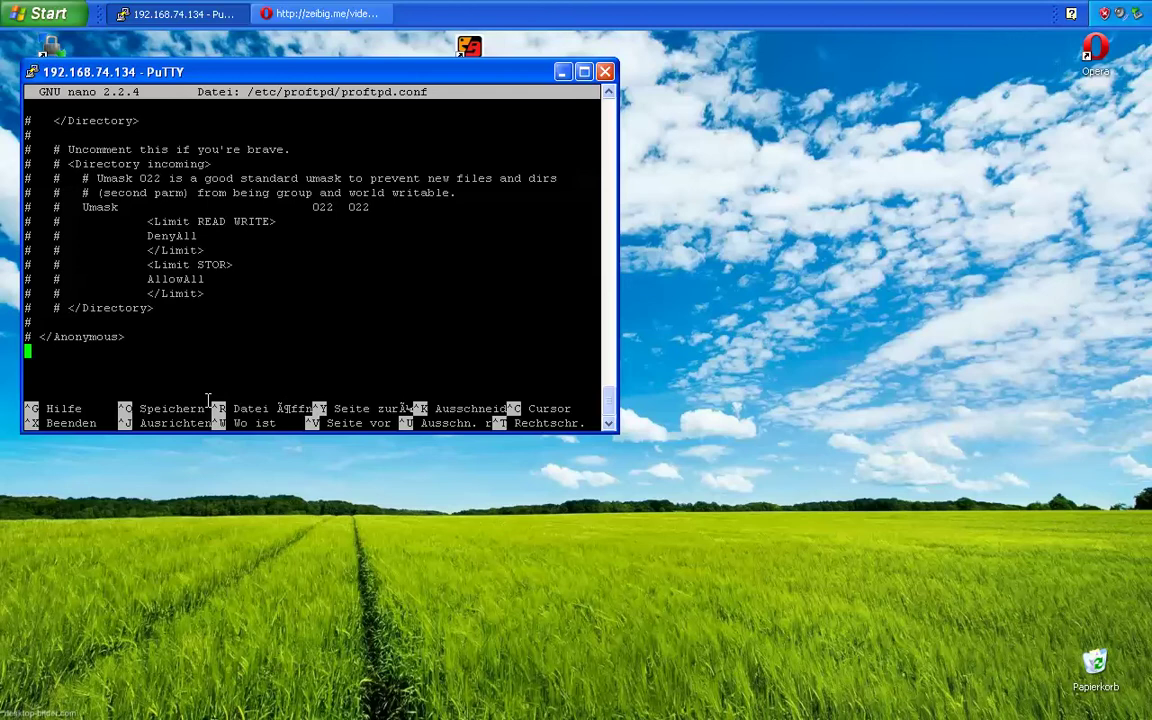
pyautogui.press('Return')
pyautogui.press('Return')
pyautogui.press('Return')
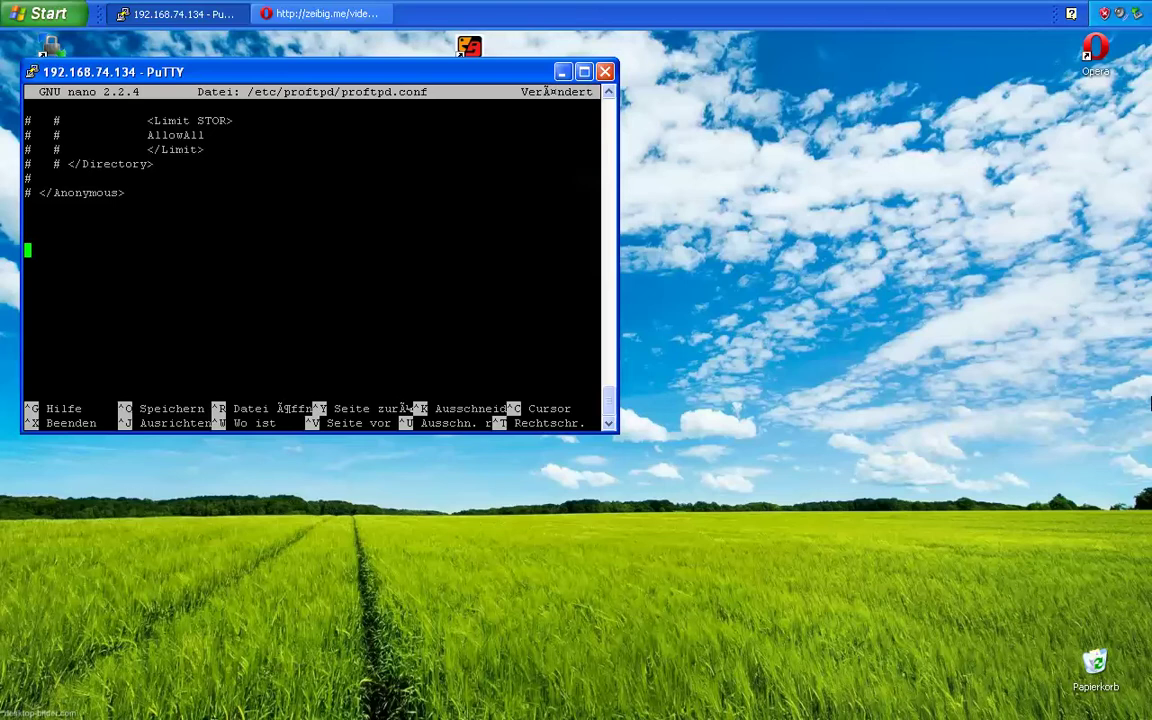
# - Switch to the proftpConf page in Opera, copy the block from <Global> to </Limit>, and paste it at the end of proftpd.conf
pyautogui.click(314, 16)
pyautogui.moveTo(383, 298); pyautogui.dragTo(420, 166)
pyautogui.click(268, 158)
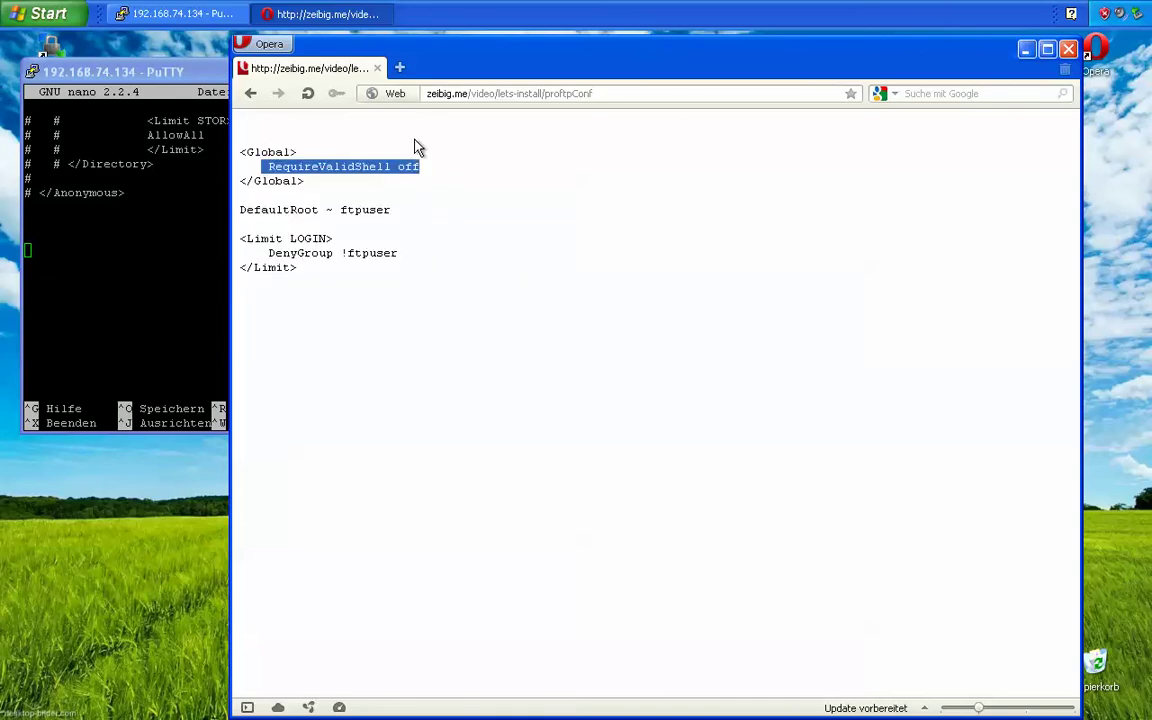
pyautogui.moveTo(290, 167); pyautogui.dragTo(428, 174)
pyautogui.moveTo(260, 210); pyautogui.dragTo(404, 216)
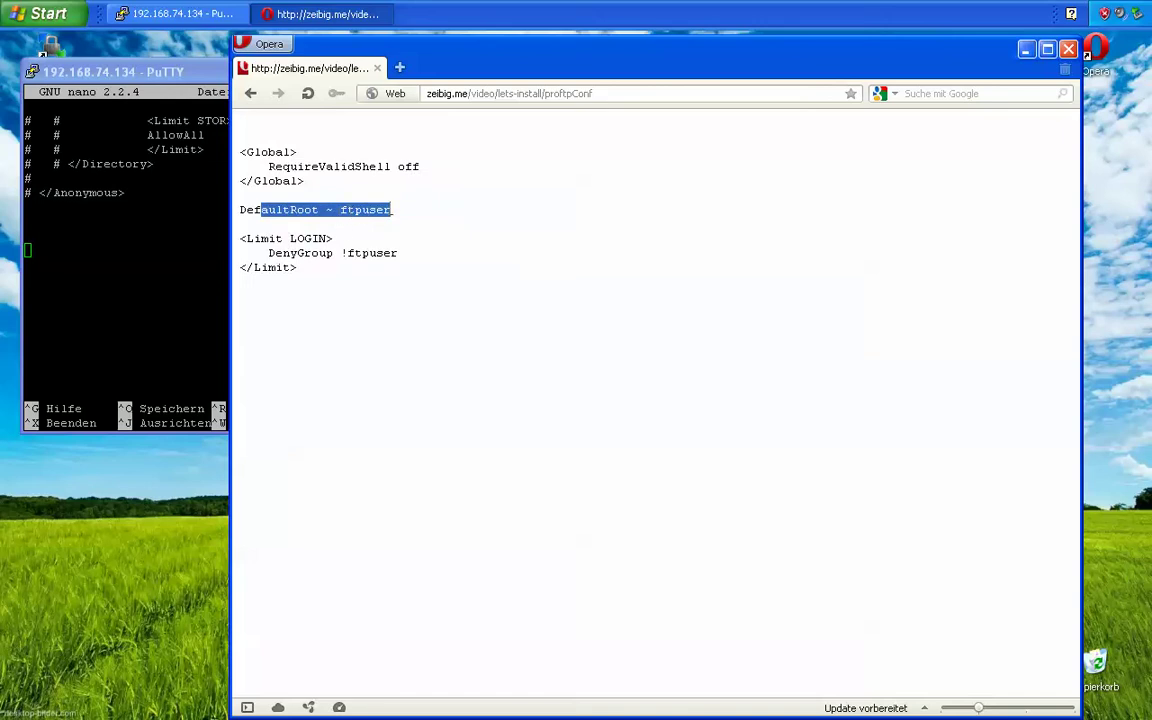
pyautogui.moveTo(268, 253); pyautogui.dragTo(401, 258)
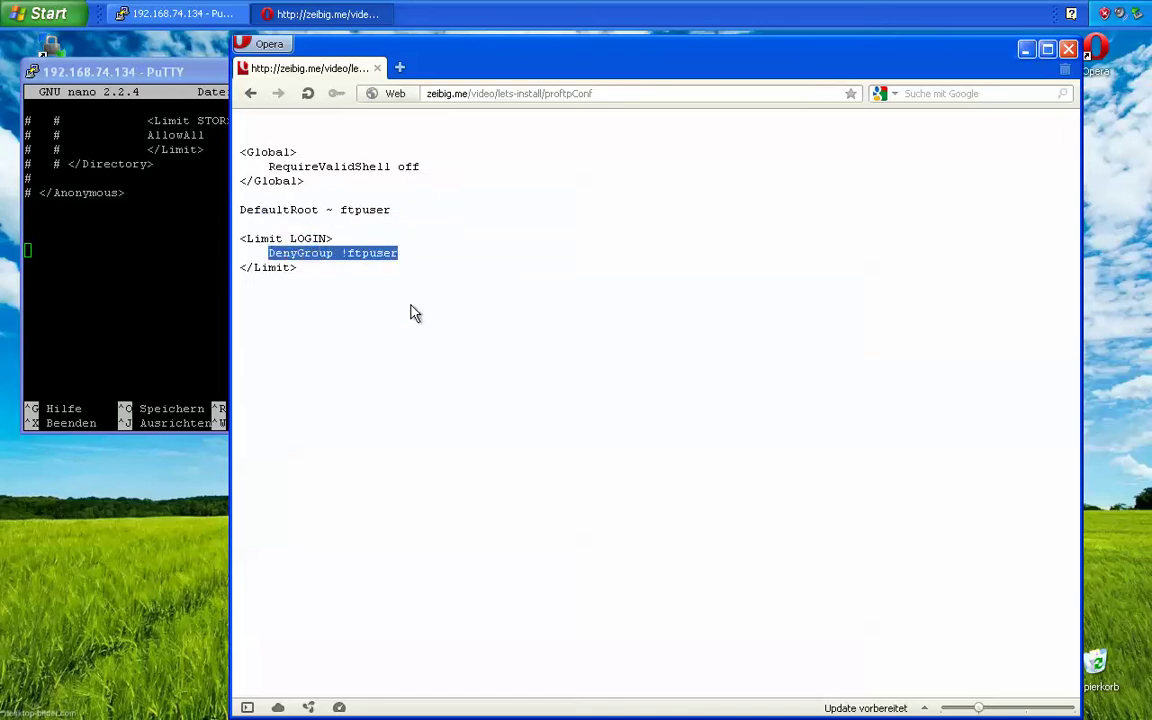
pyautogui.moveTo(297, 268); pyautogui.dragTo(222, 135)
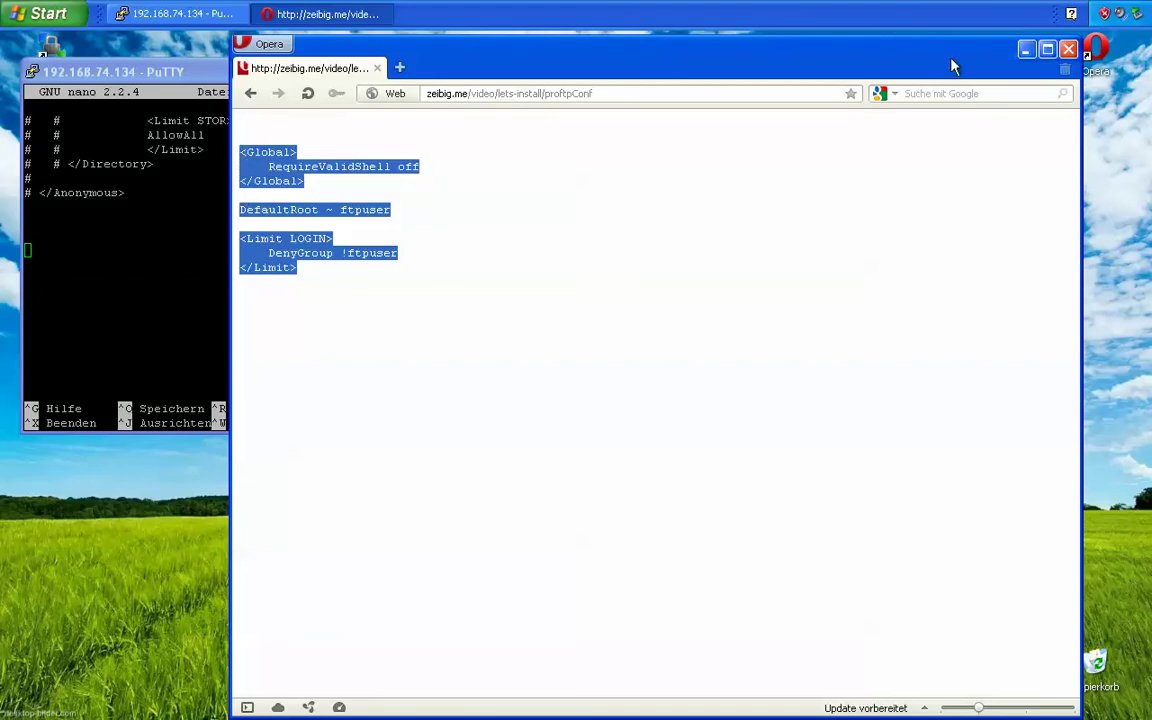
pyautogui.click(1027, 50)
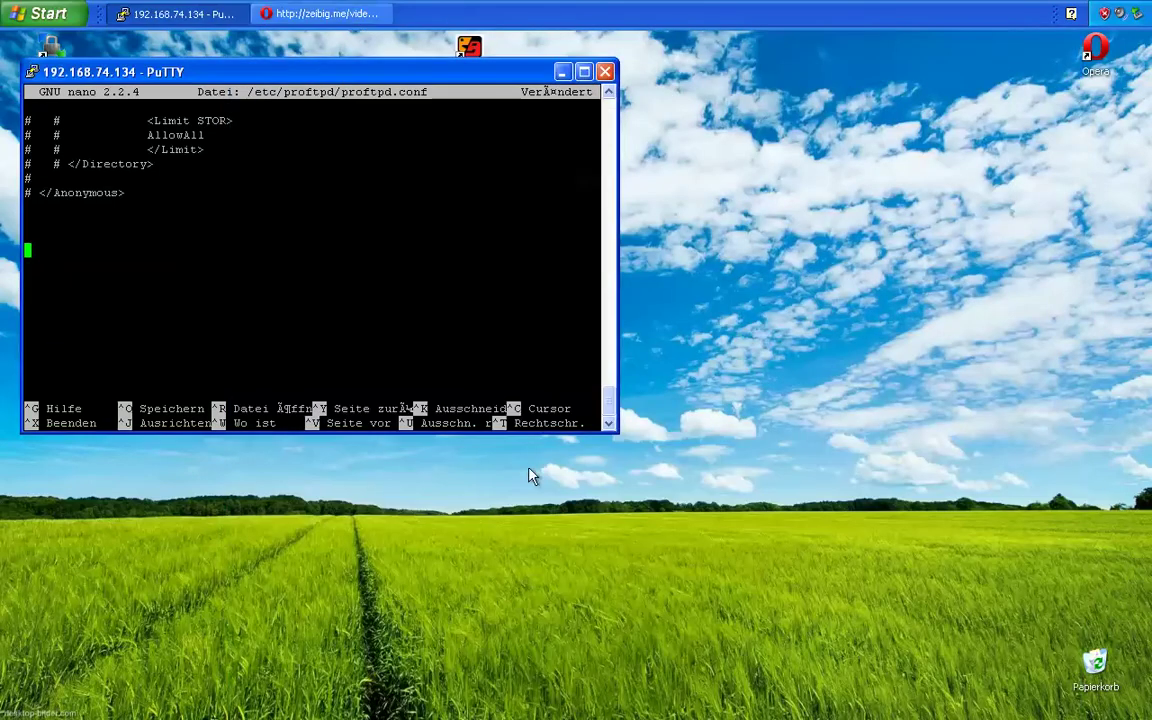
pyautogui.rightClick(110, 248)
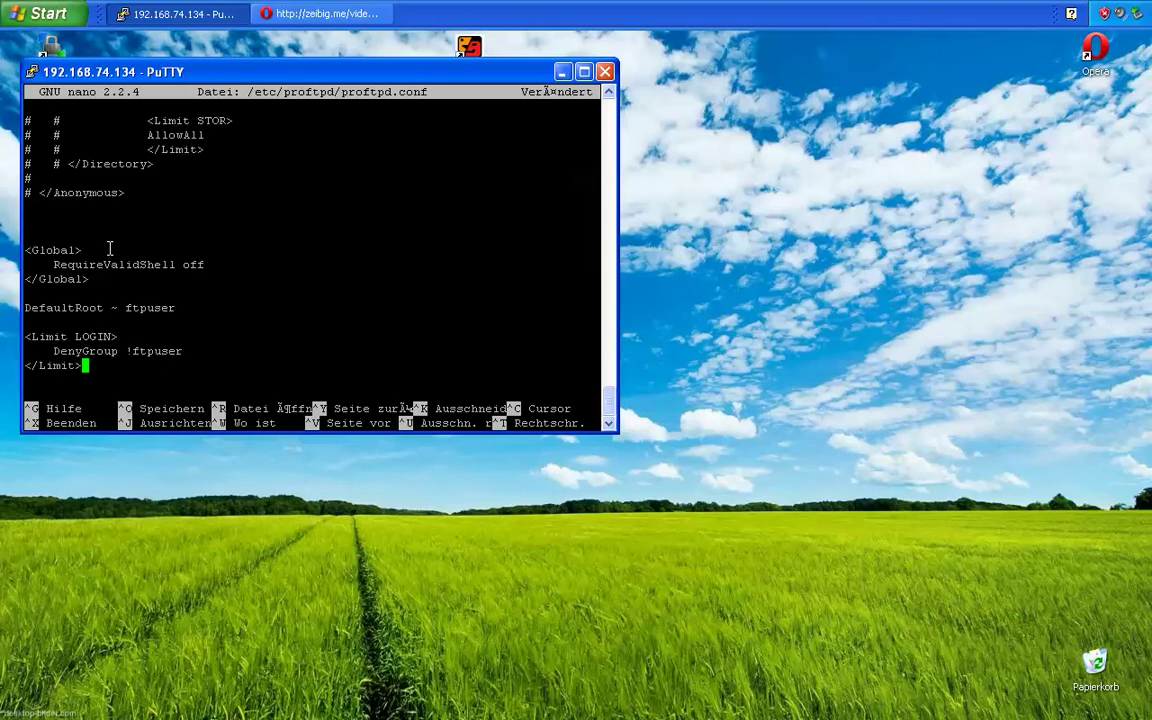
# - Save proftpd.conf under its existing name and exit nano
pyautogui.hotkey('ctrl', 'o')
pyautogui.press('Return')
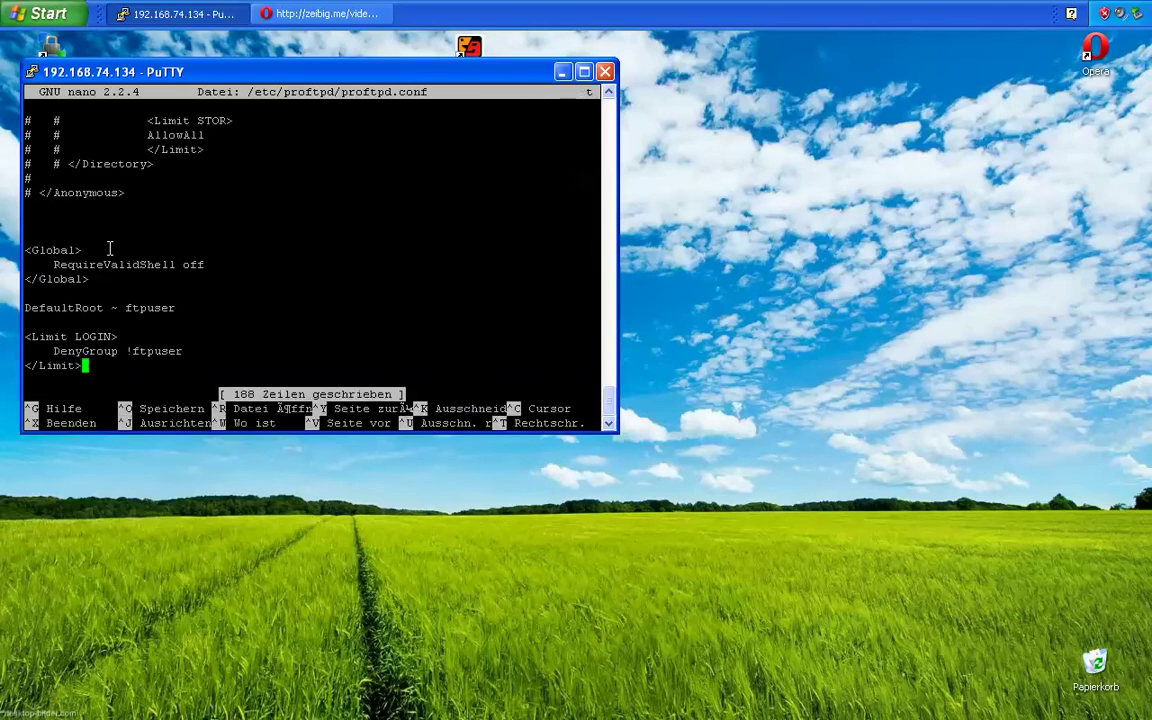
pyautogui.hotkey('ctrl', 'x')
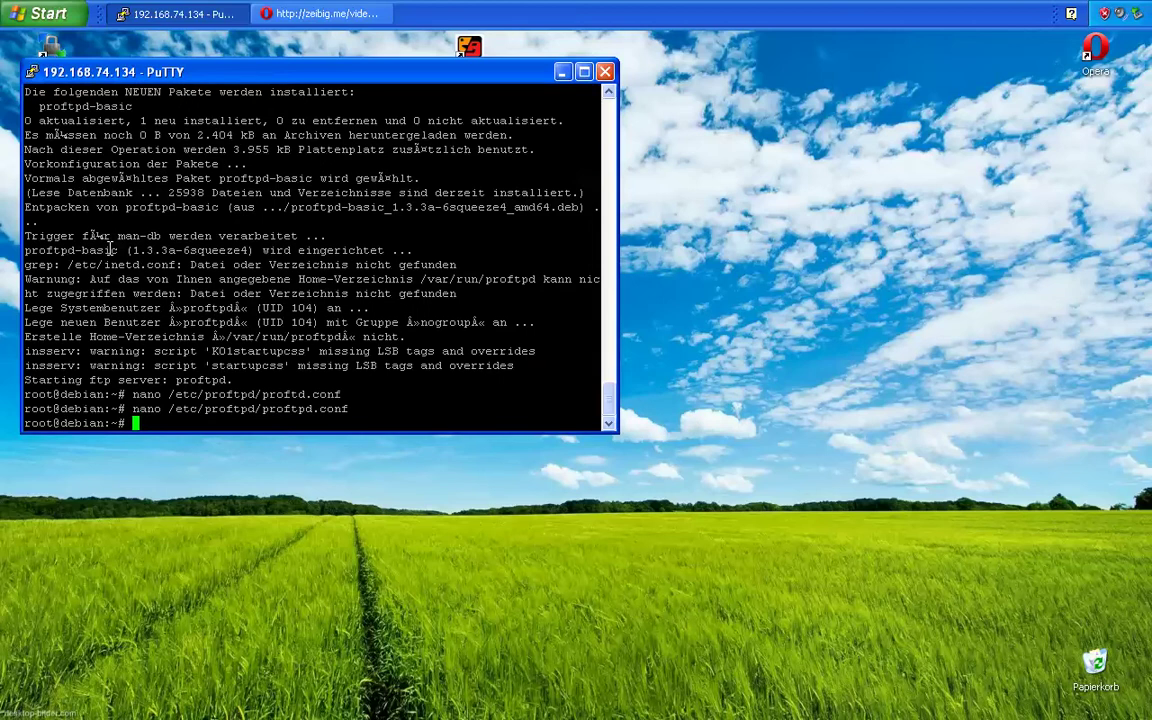
# - Restart the FTP server with /etc/init.d/proftpd restart
pyautogui.write('/etc/init.d/proftpd')
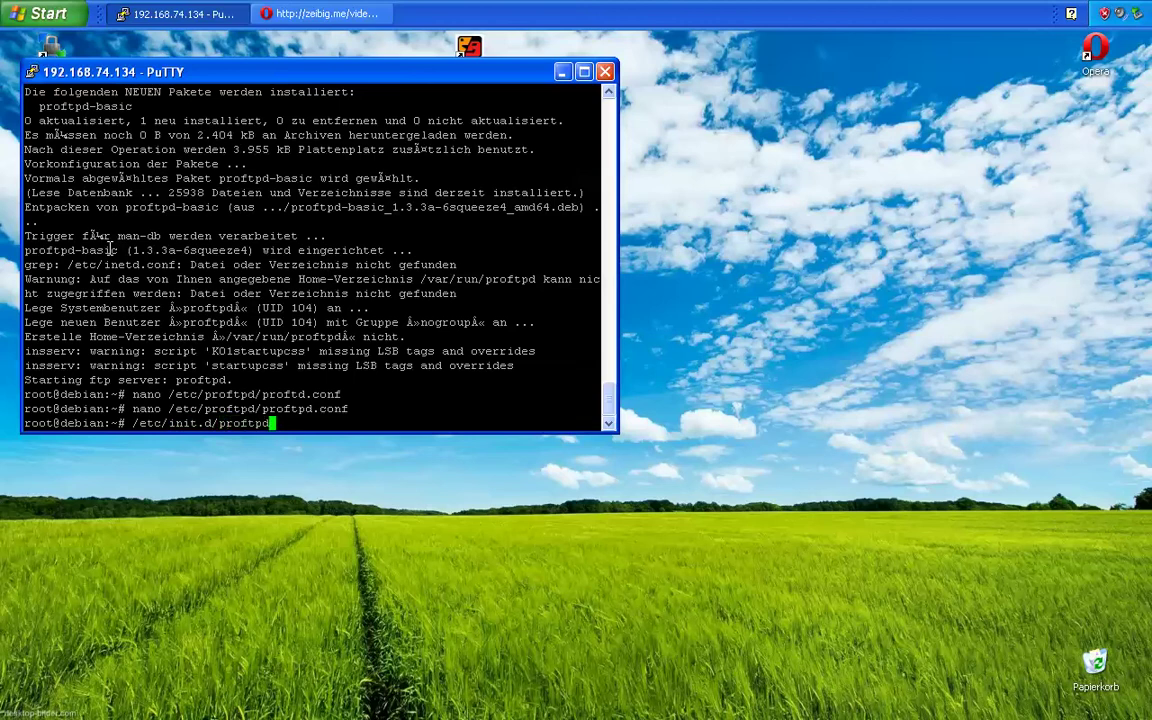
pyautogui.write(' restart')
pyautogui.press('Return')
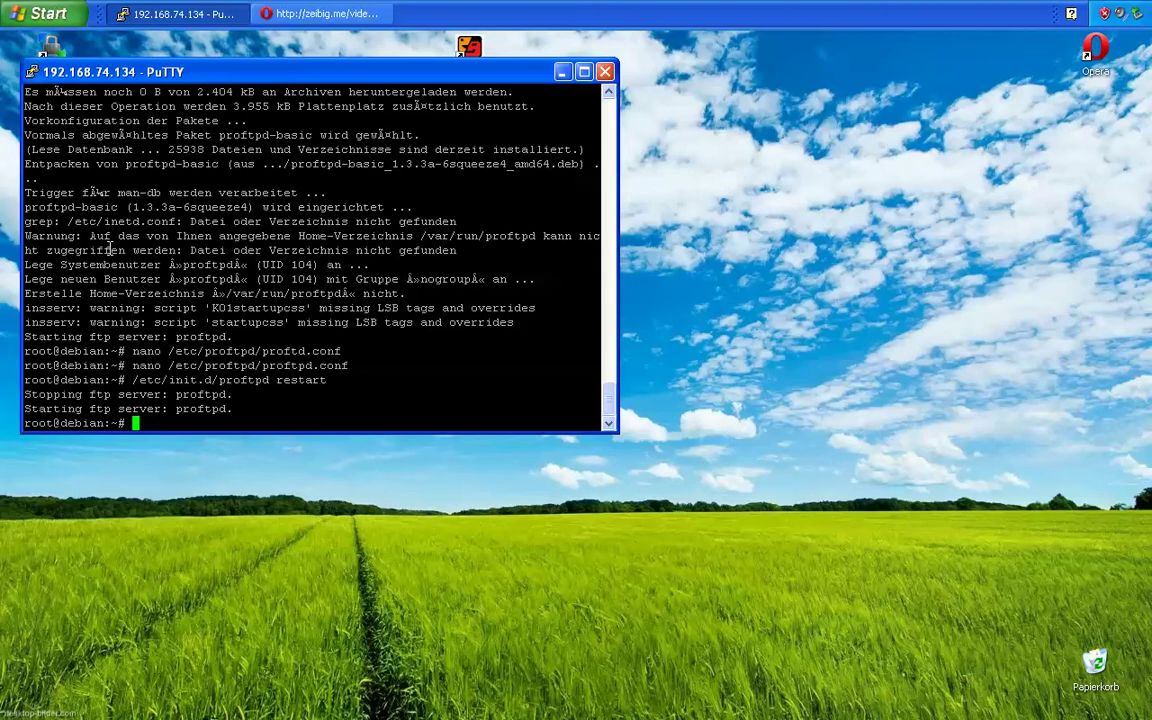
# - Create a group named ftpuser with addgroup
pyautogui.write('addgroup ftpuser')
pyautogui.press('Return')
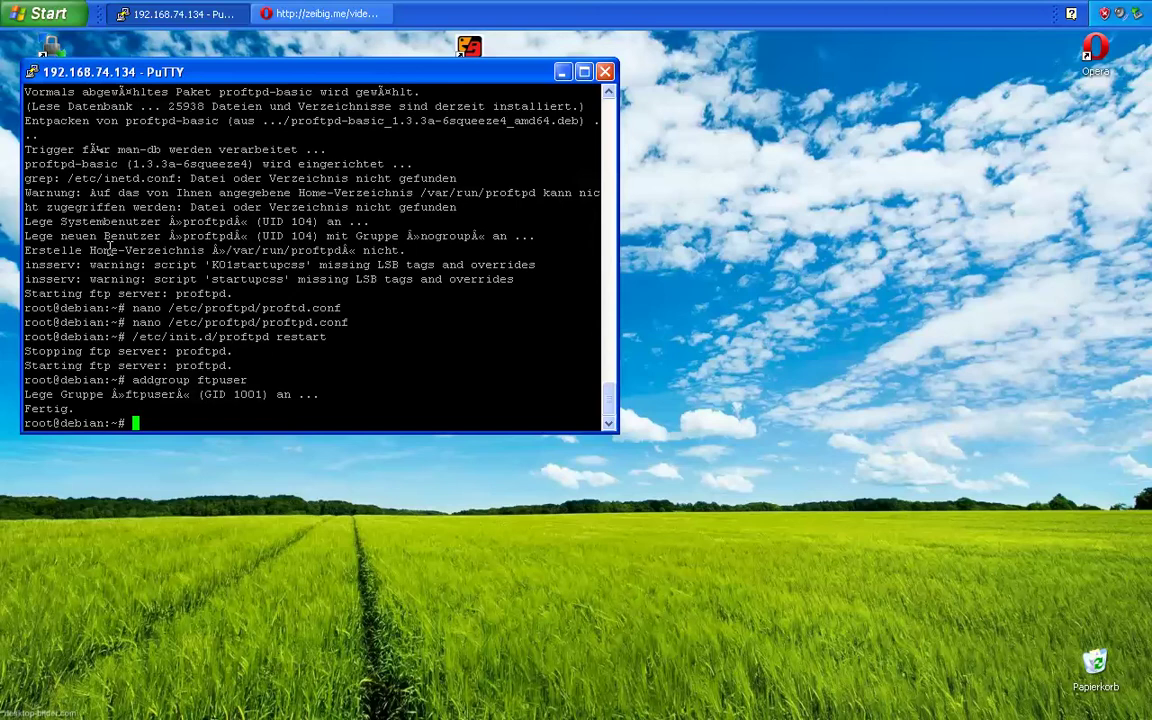
pyautogui.write('adduser fast')
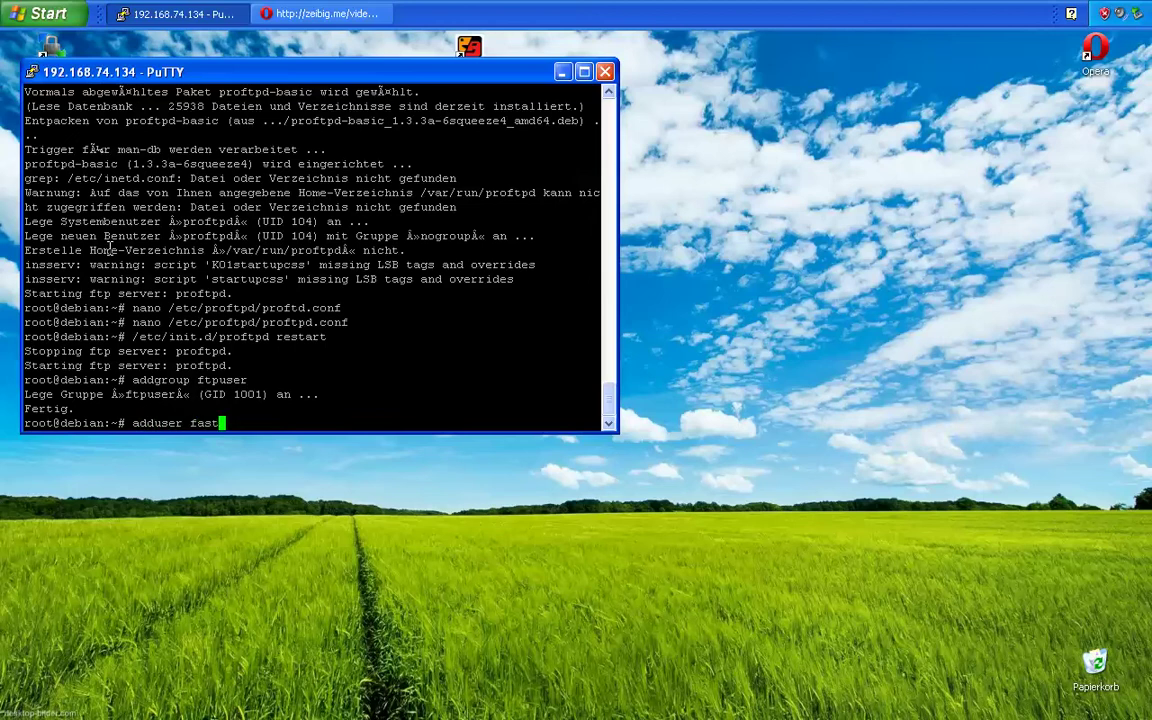
pyautogui.write('download -shell')
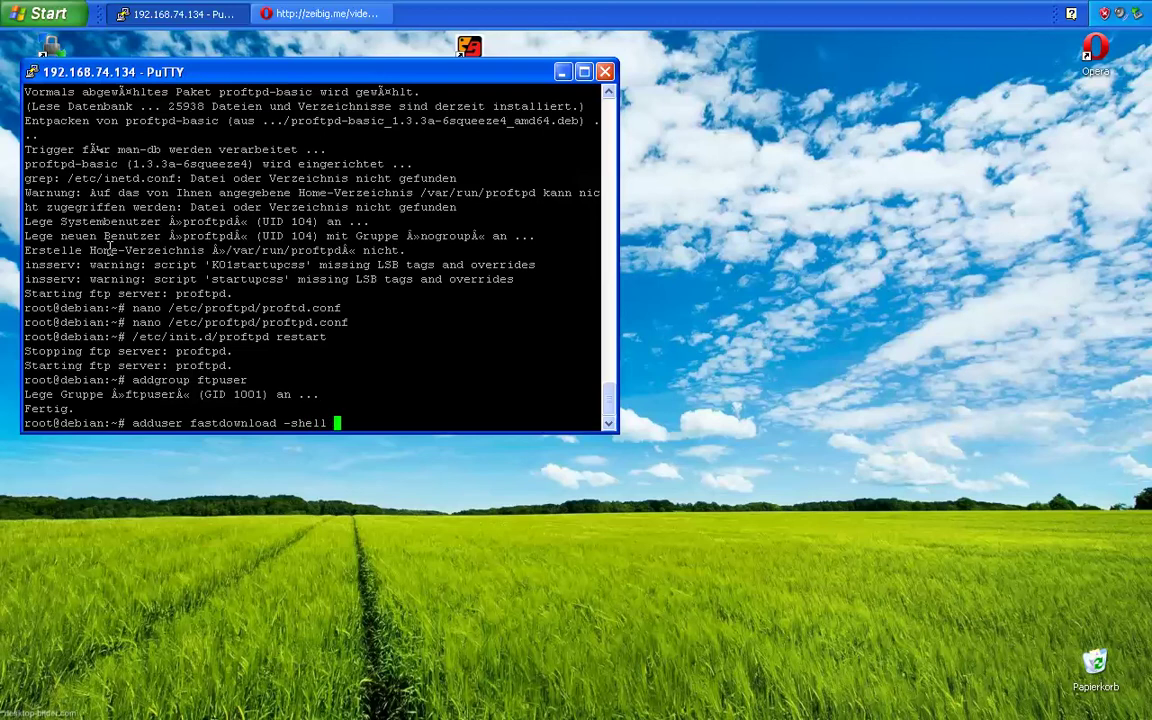
pyautogui.write(' /bin/false')
pyautogui.write('-home ')
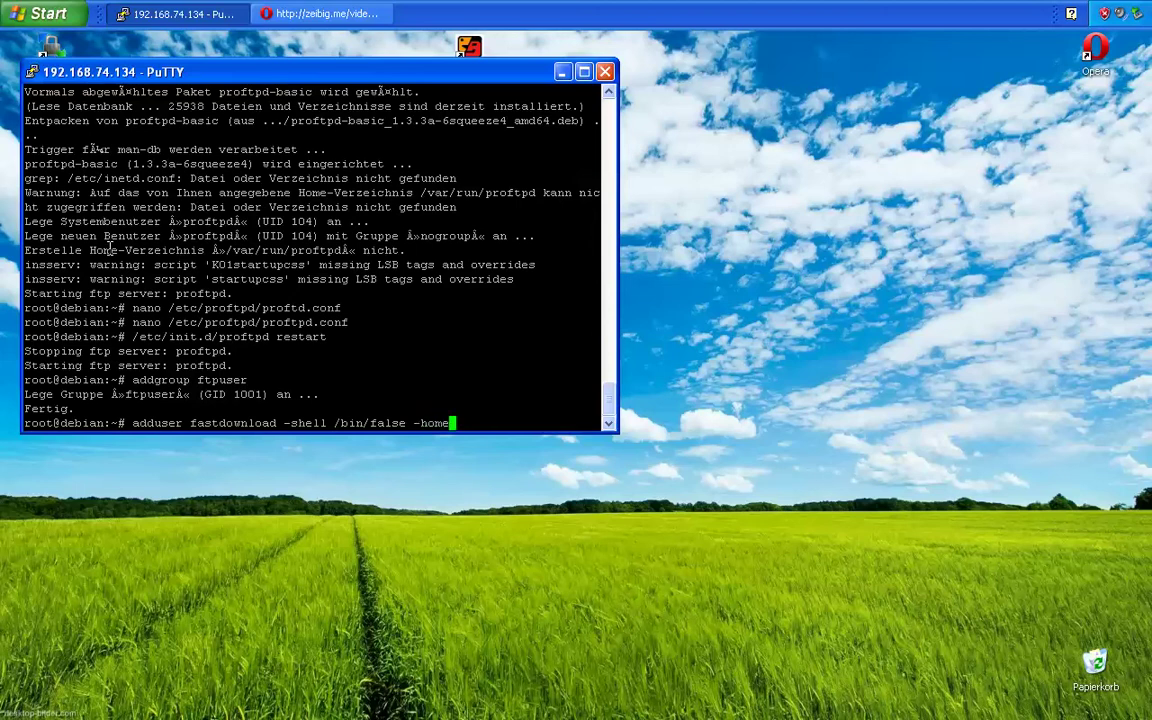
pyautogui.write('/var/www')
pyautogui.press('Return')
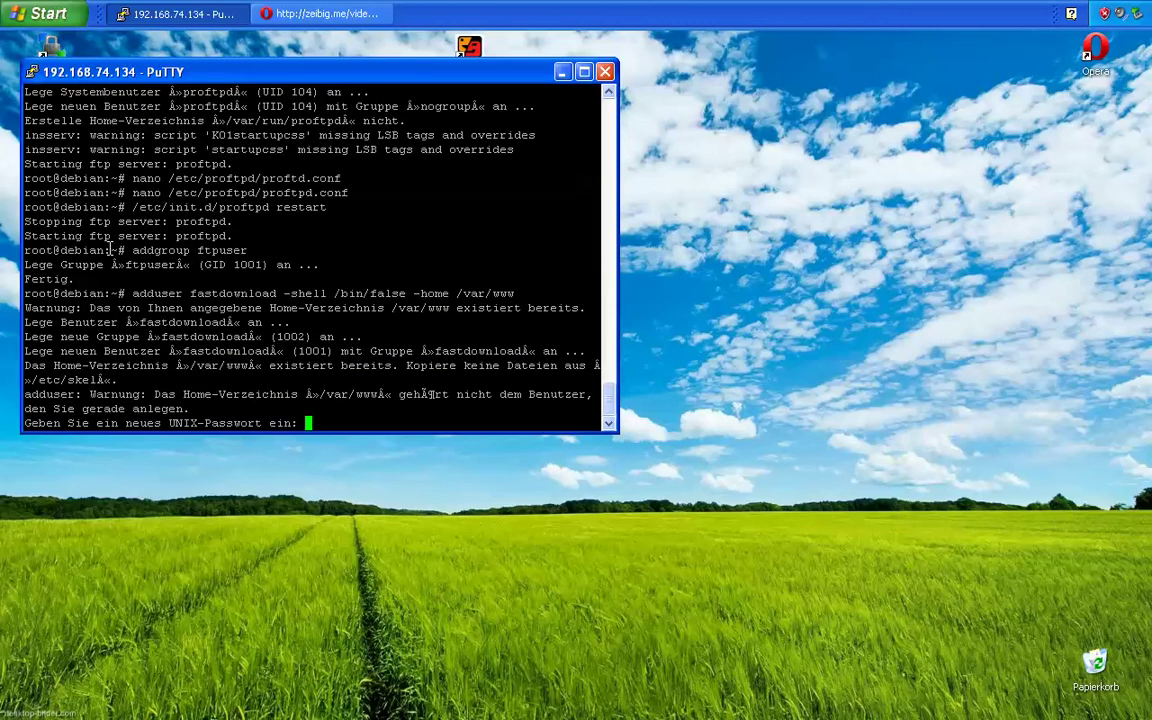
# - Enter and repeat the new user's password, leave all user information fields empty, and confirm the details
pyautogui.press('Return')
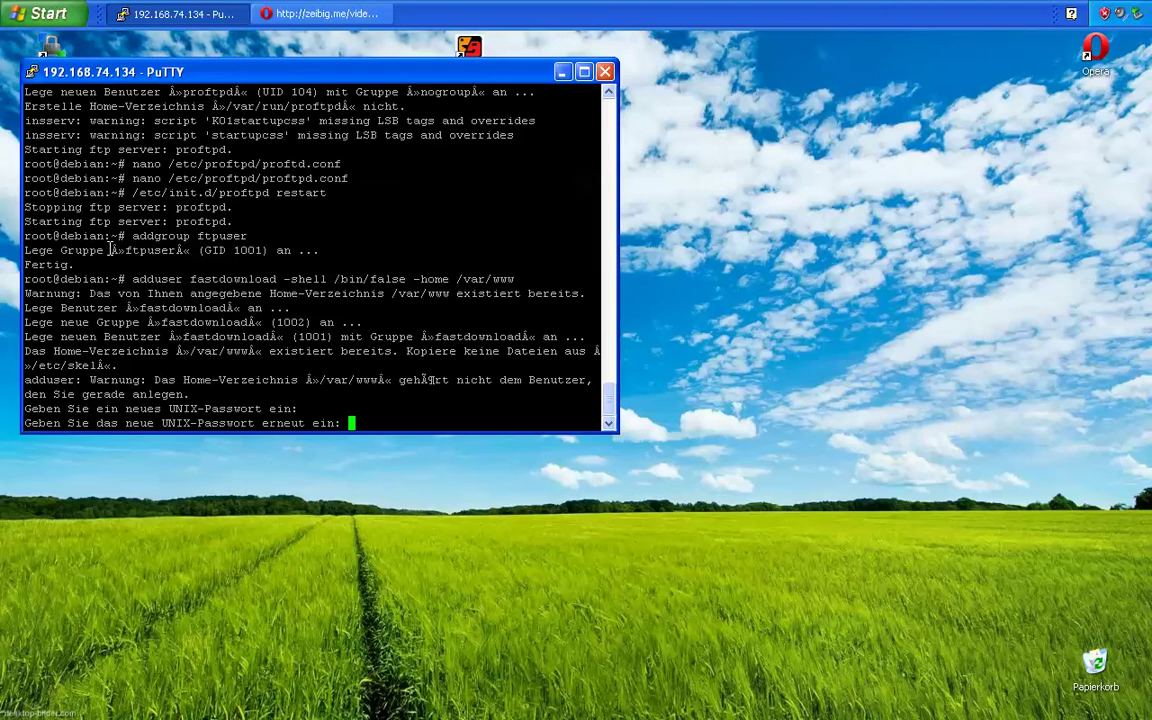
pyautogui.press('Return')
pyautogui.press('Return')
pyautogui.press('Return')
pyautogui.press('Return')
pyautogui.press('Return')
pyautogui.press('Return')
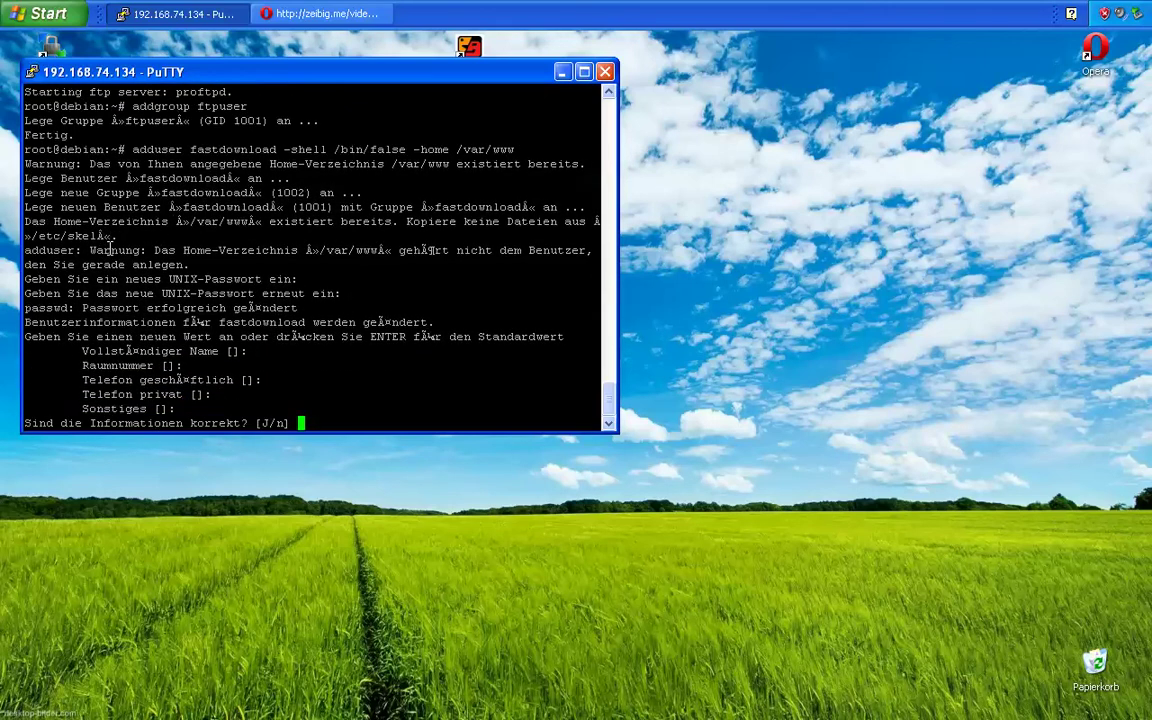
pyautogui.press('Return')
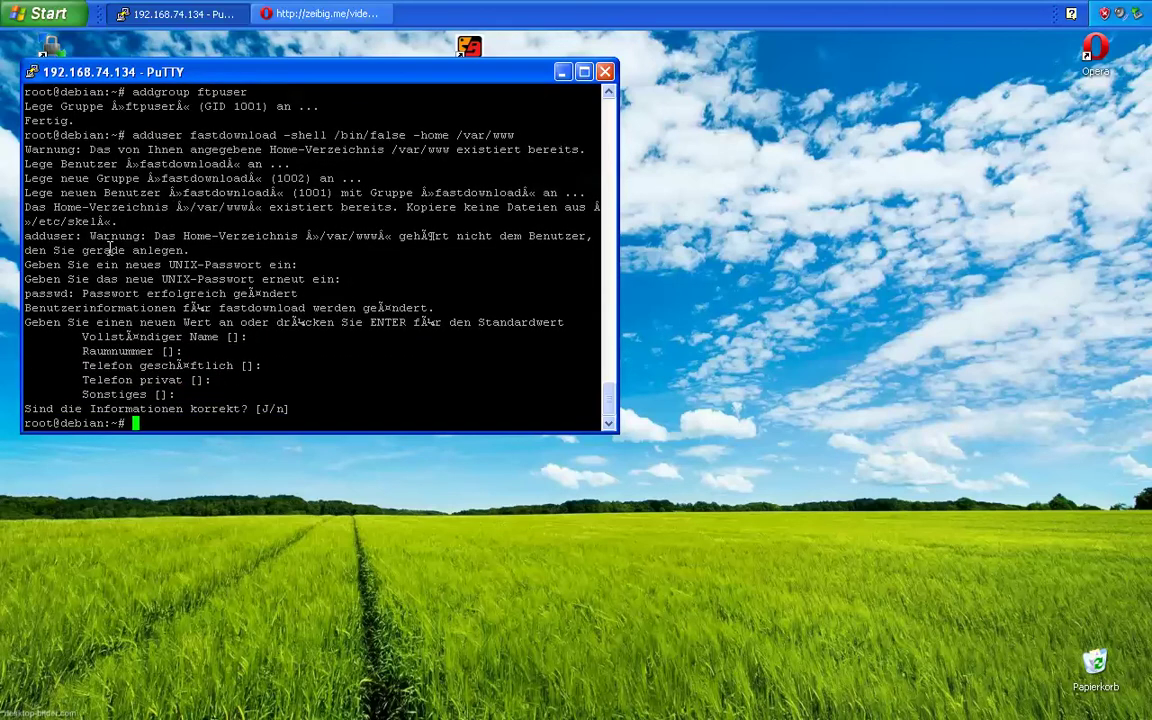
# - Try to add the user fastdownload to the group fptuser with adduser
pyautogui.write('adduser fastdownload ')
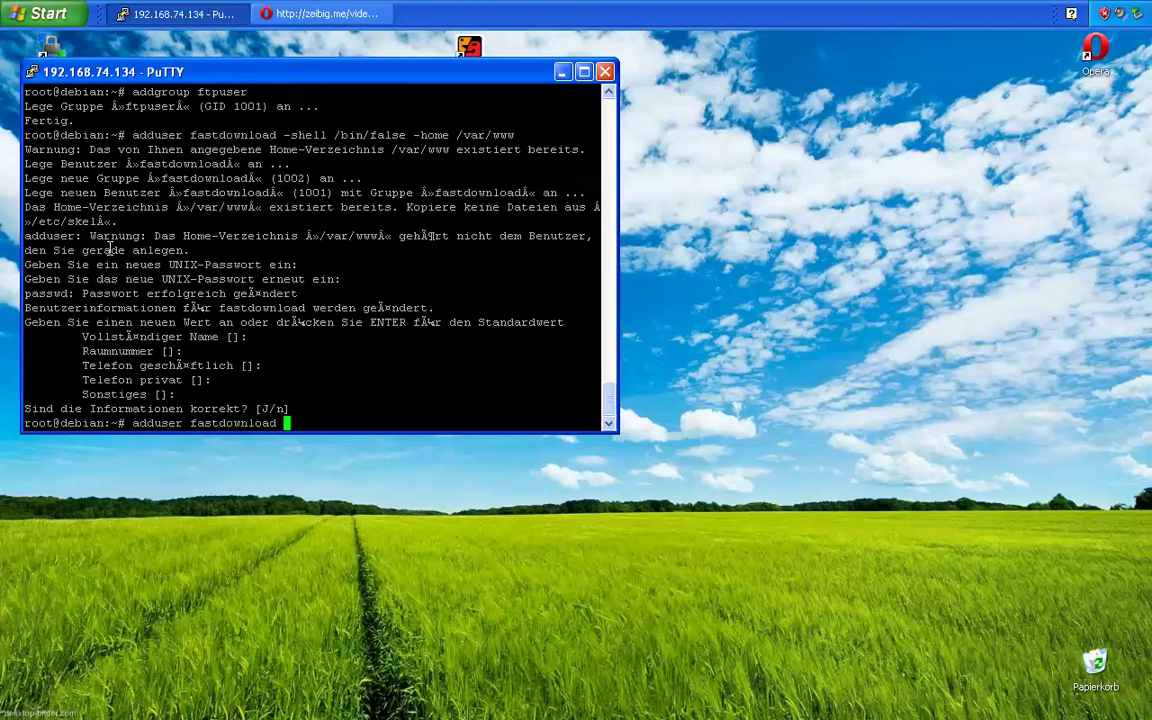
pyautogui.write('ftpuser')
pyautogui.press('Return')
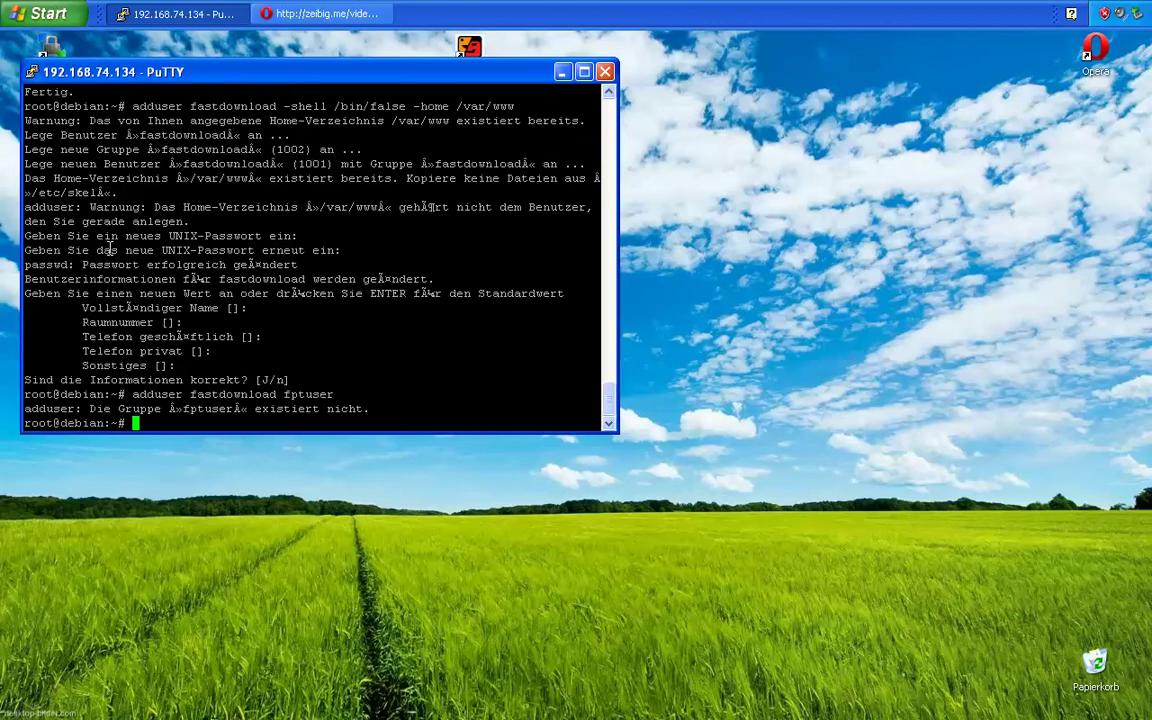
# - Recall the earlier addgroup ftpuser command and run it again
pyautogui.press('Up')
pyautogui.press('Up')
pyautogui.press('Up')
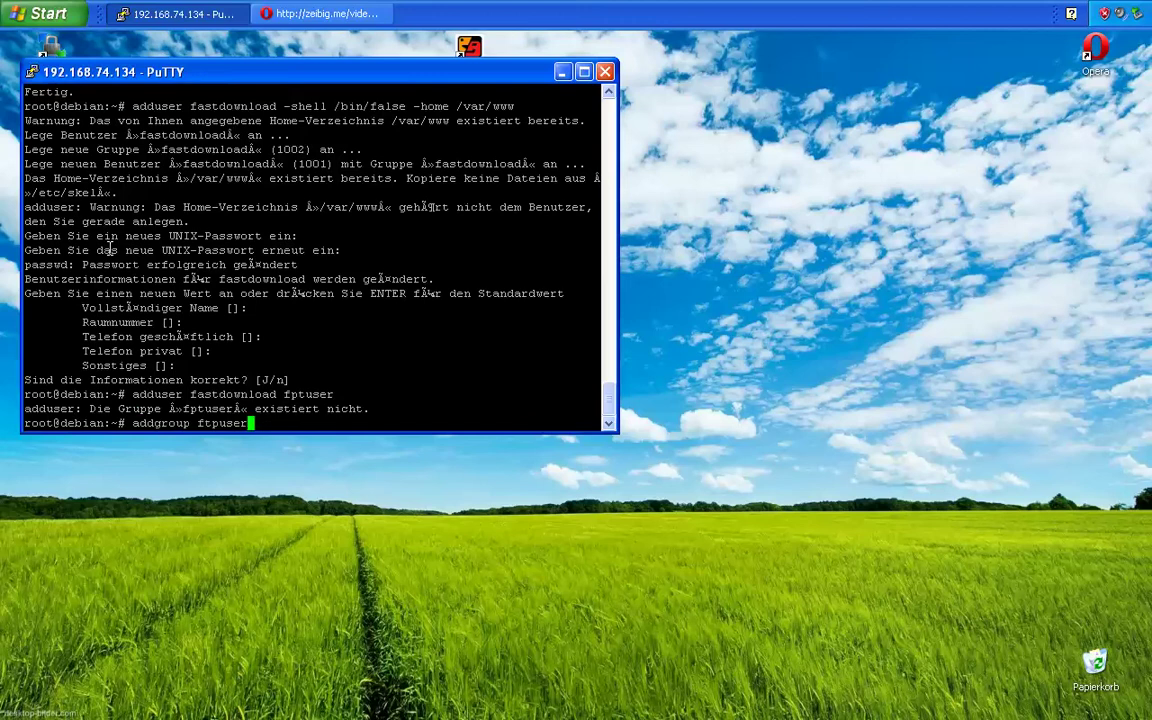
pyautogui.press('Return')
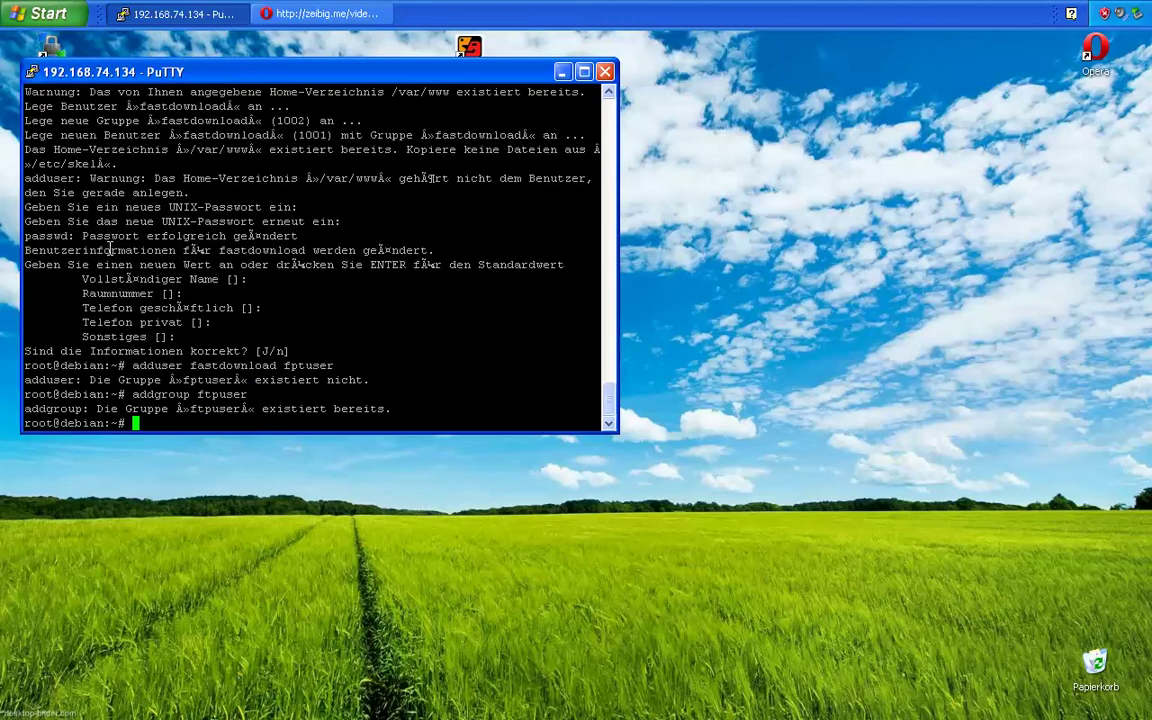
# - Recall the adduser fastdownload command, correct the group name to ftpuser, and run it
pyautogui.press('Up')
pyautogui.press('Up')
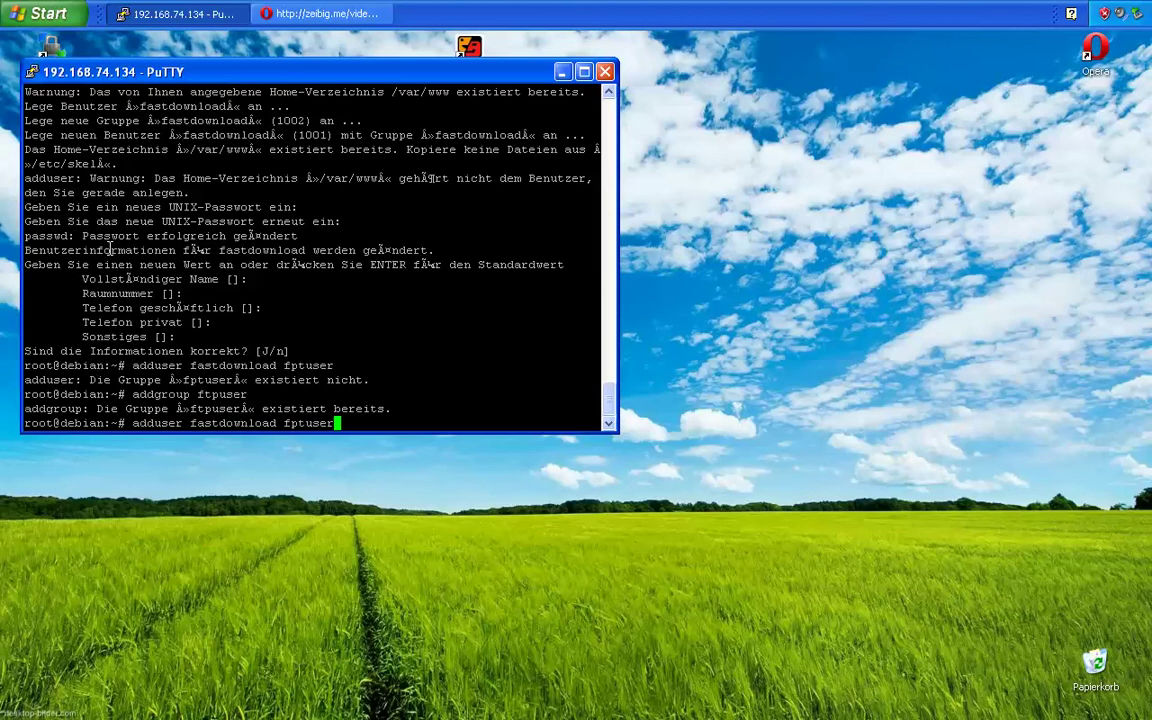
pyautogui.press('Left')
pyautogui.press('Left')
pyautogui.press('Left')
pyautogui.press('Left')
pyautogui.press('Left')
pyautogui.press('Left')
pyautogui.press('Delete')
pyautogui.write('tp')
pyautogui.press('Return')
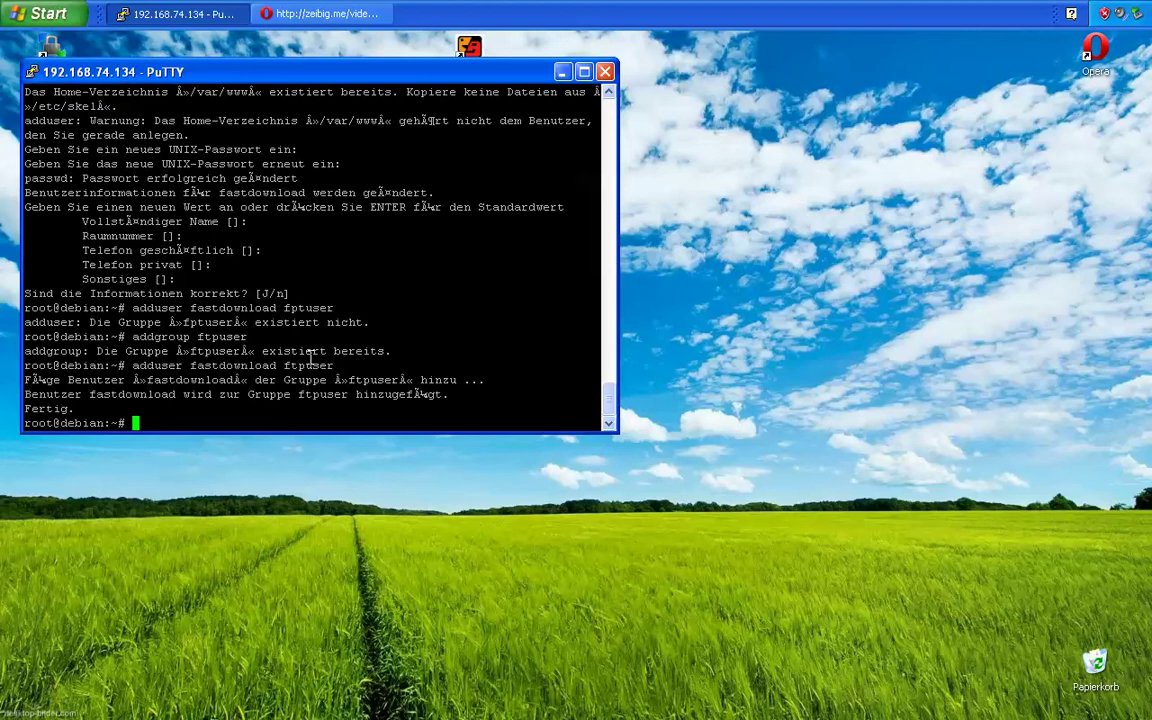
# - Install the web server with apt-get install apache2
pyautogui.write('apt-get install apache 2')
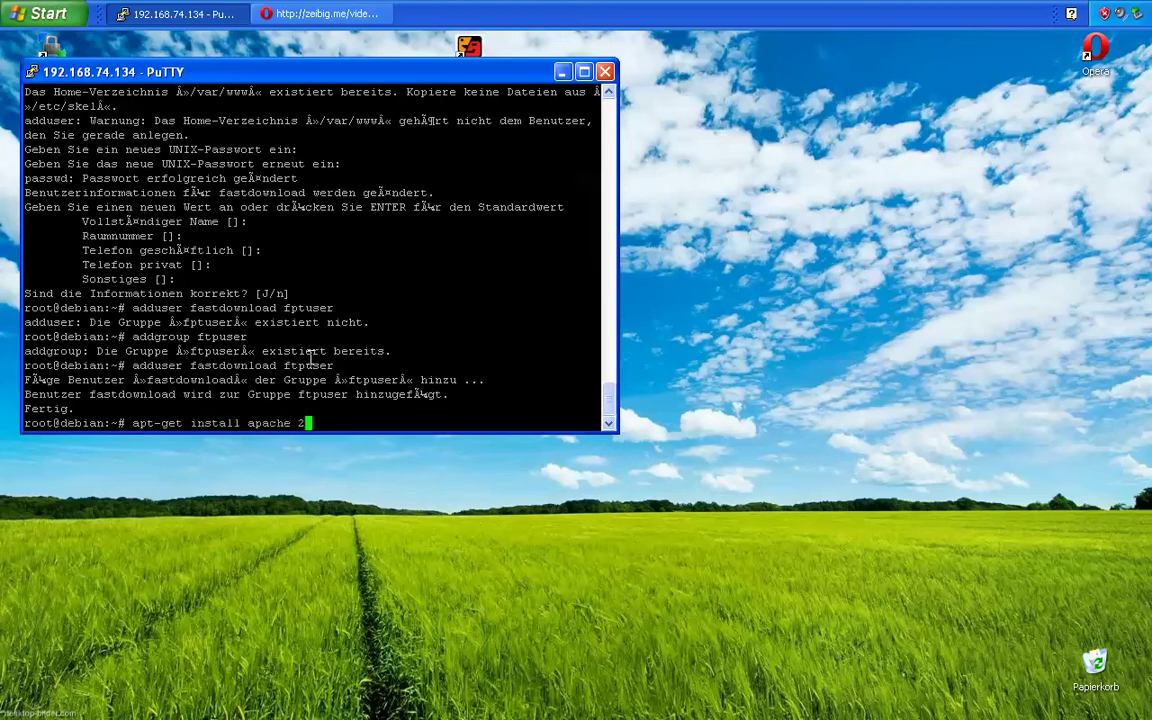
pyautogui.press('Left')
pyautogui.press('BackSpace')
pyautogui.press('Return')
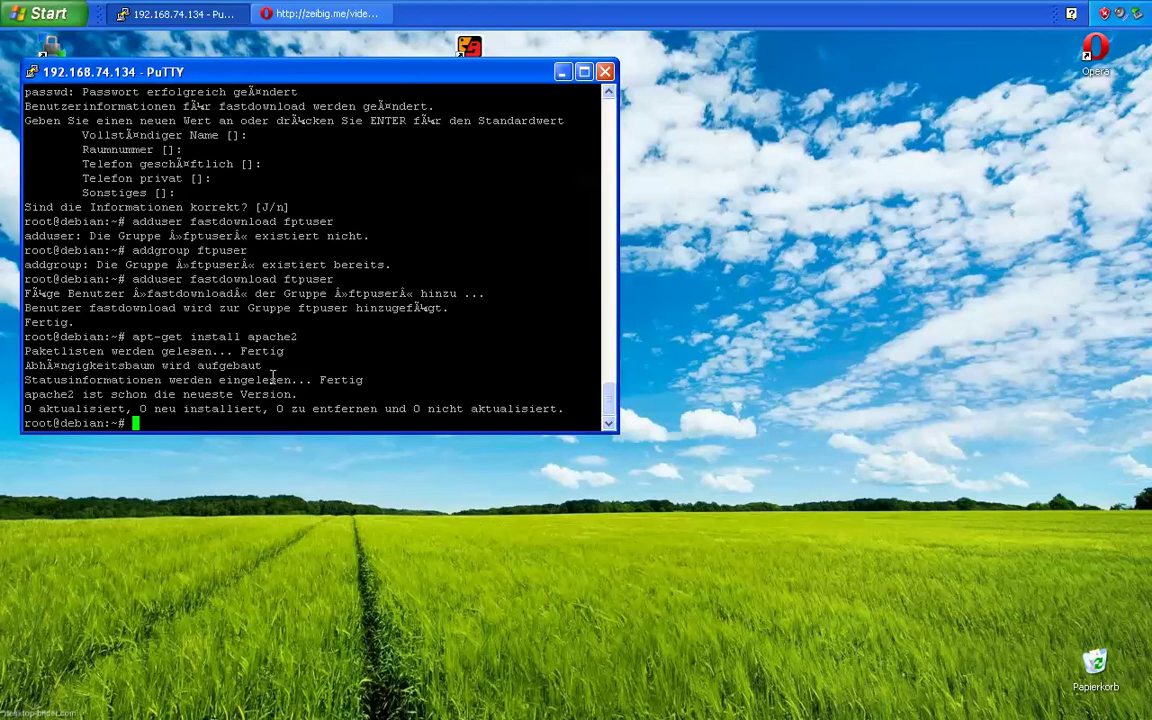
# - Switch to Opera and load 192.168.74.134 to check the web server's default page
pyautogui.click(680, 281)
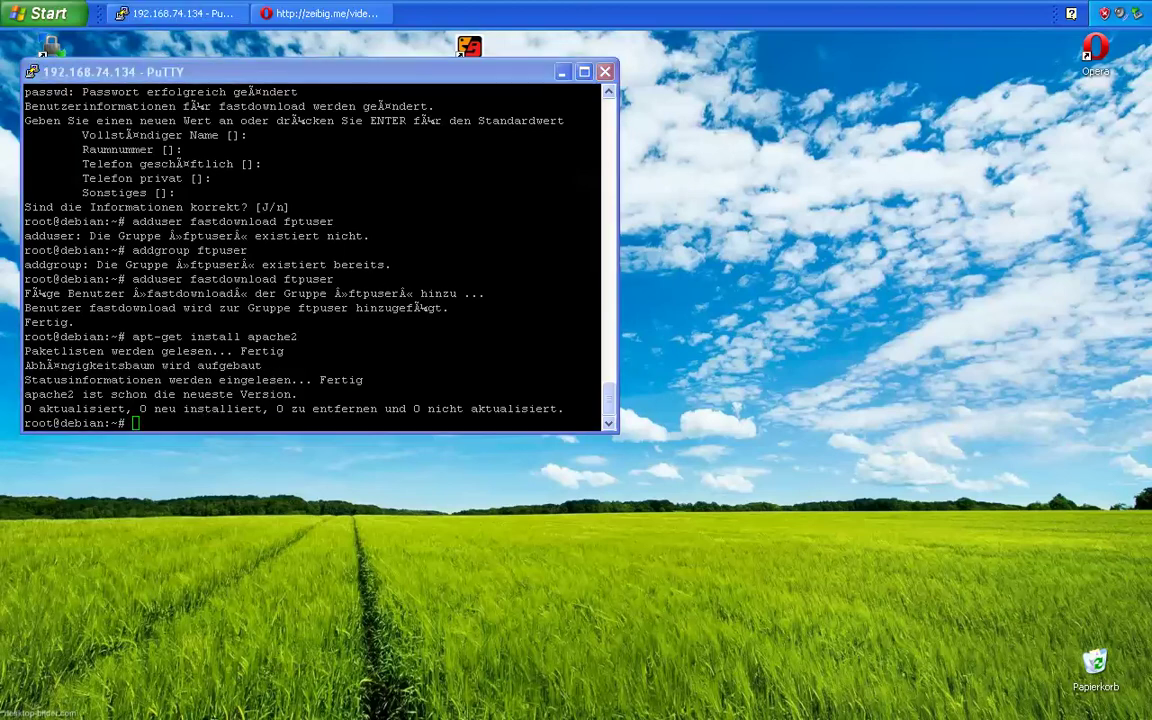
pyautogui.doubleClick(1095, 50)
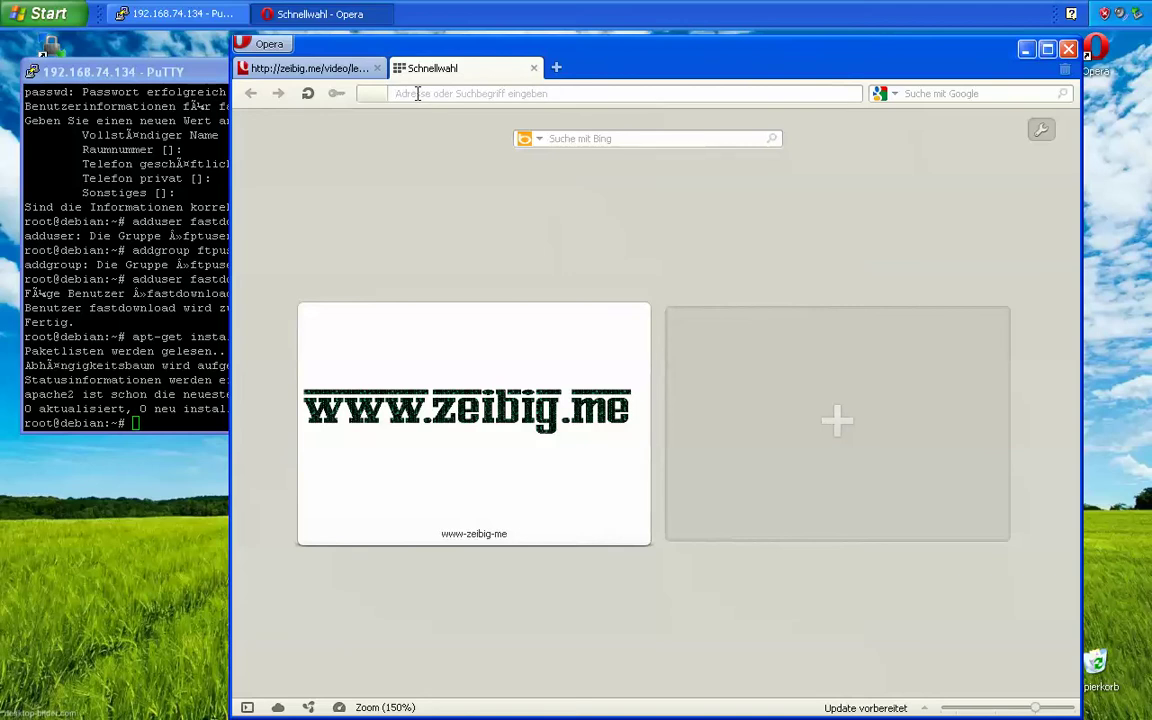
pyautogui.write('192.168')
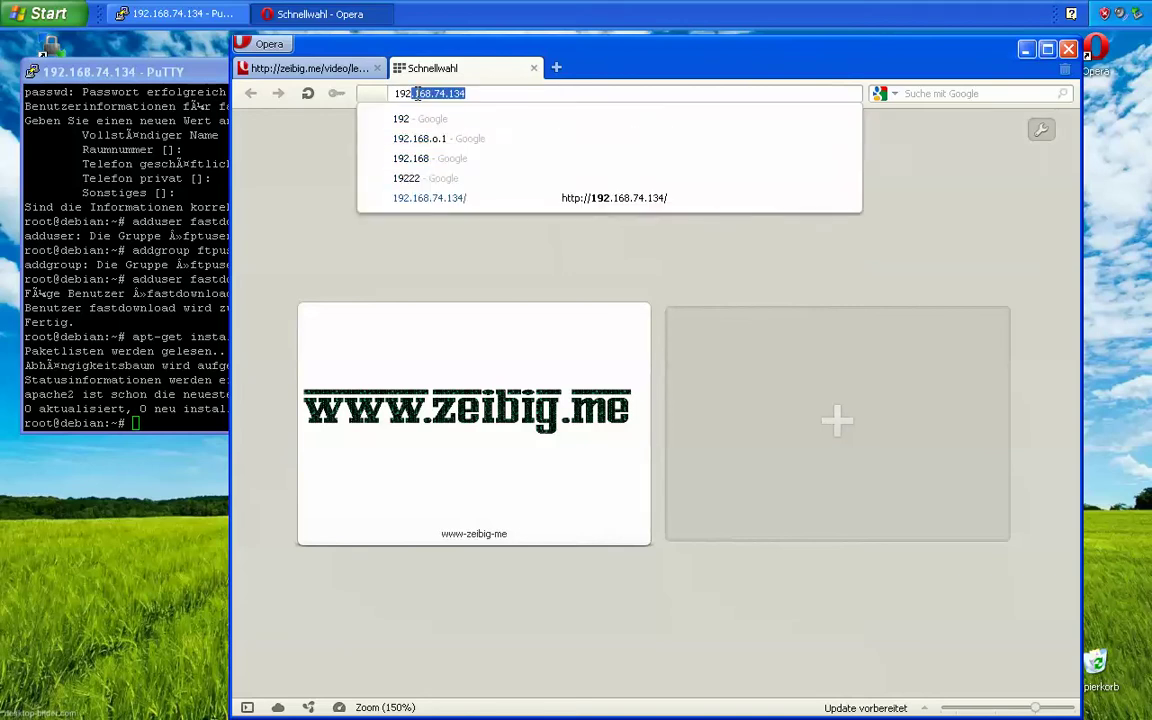
pyautogui.write('.')
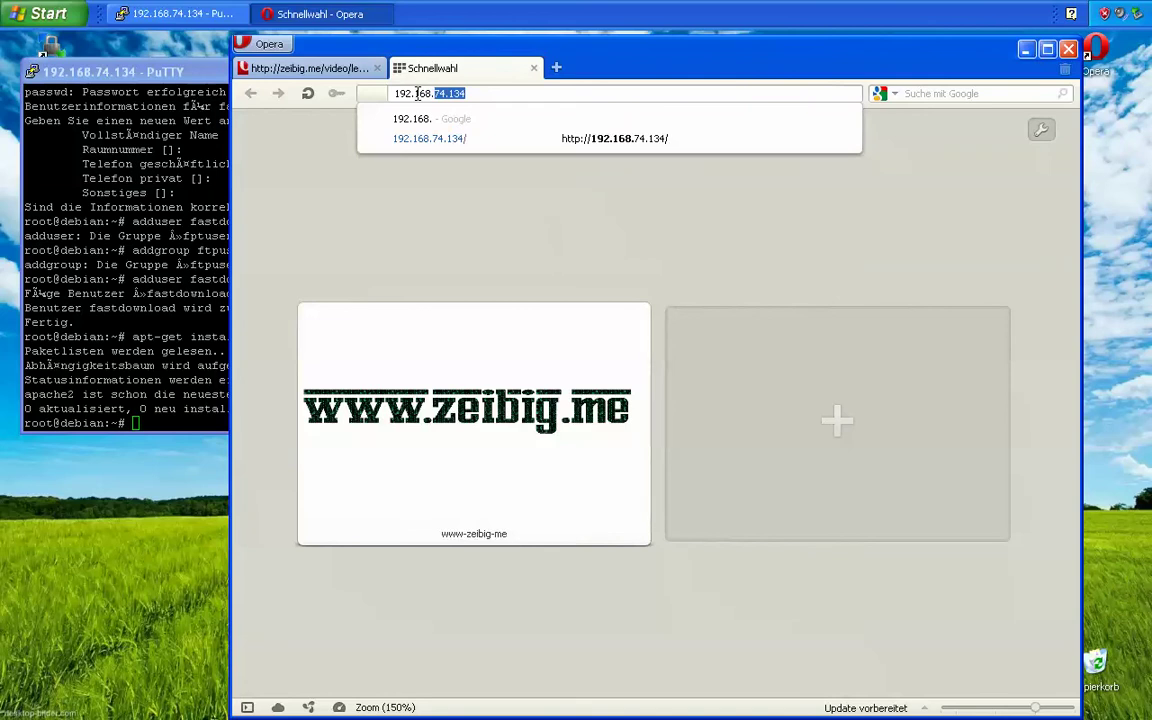
pyautogui.press('Return')
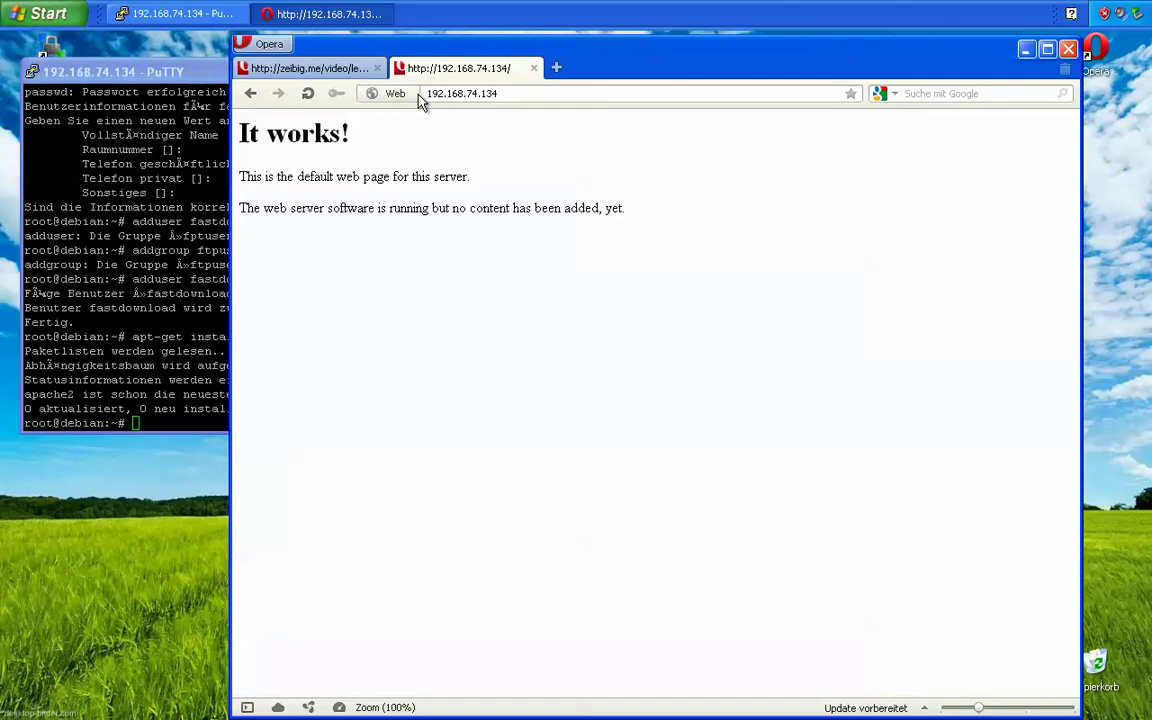
pyautogui.click(420, 97)
pyautogui.hotkey('ctrl', 'c')
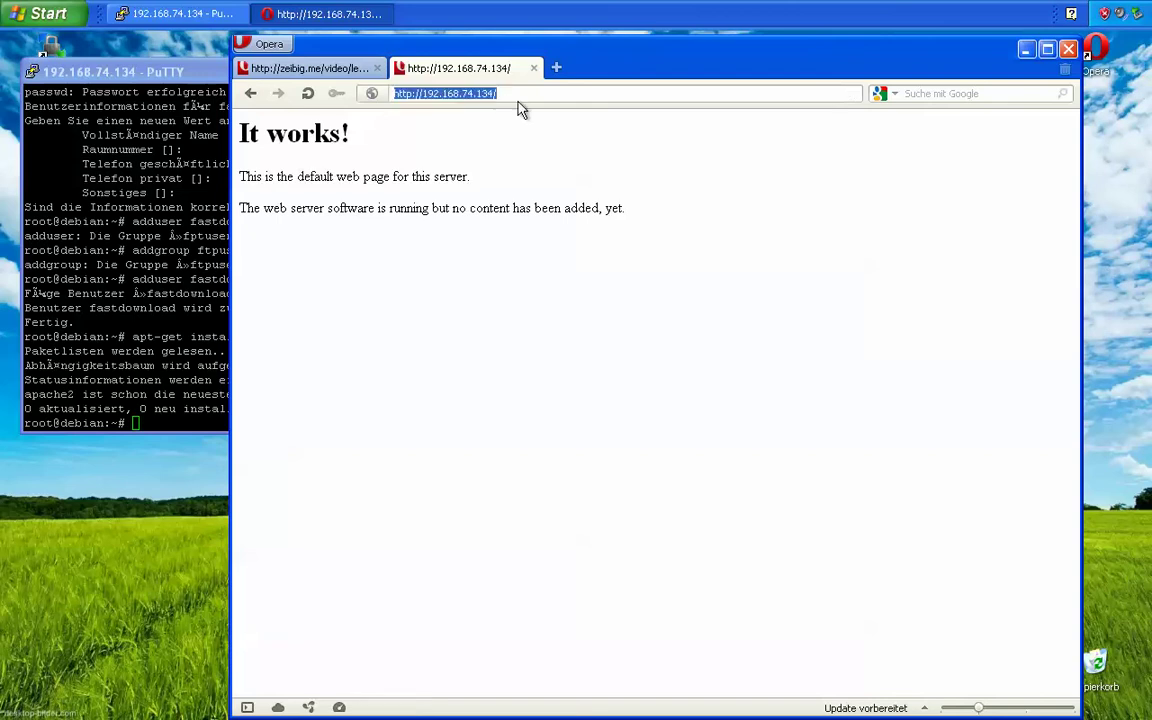
pyautogui.click(557, 68)
pyautogui.hotkey('ctrl', 'v')
pyautogui.click(452, 93)
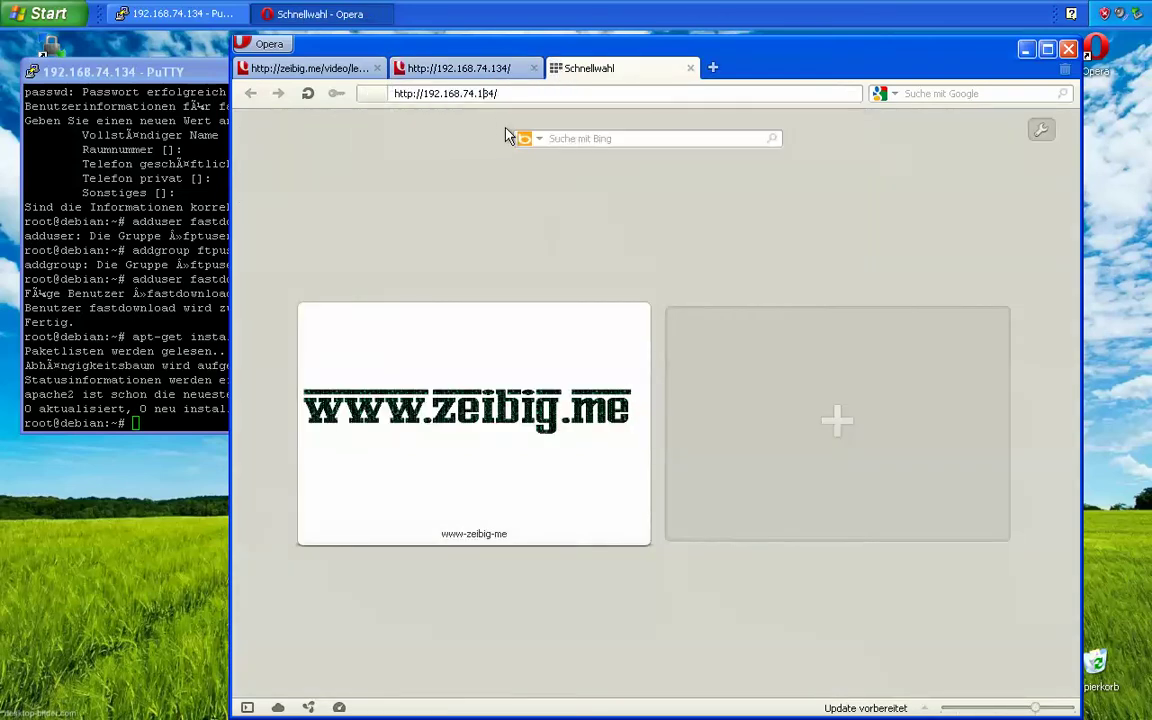
pyautogui.press('BackSpace')
pyautogui.press('Return')
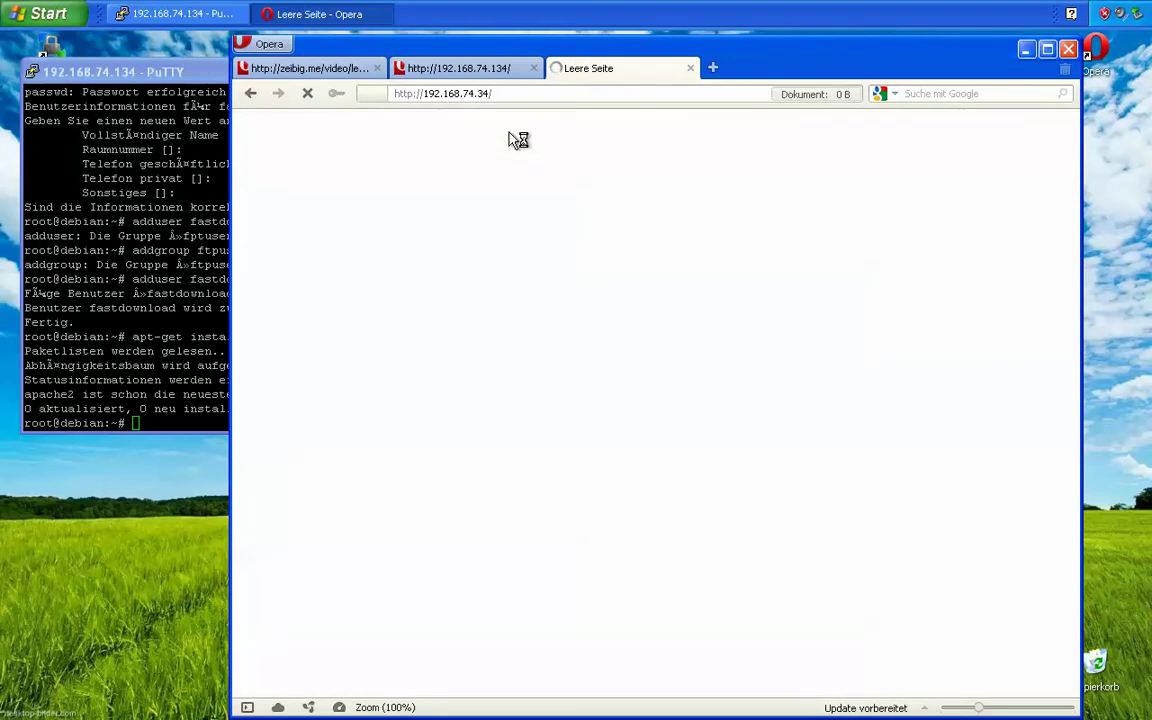
pyautogui.click(690, 68)
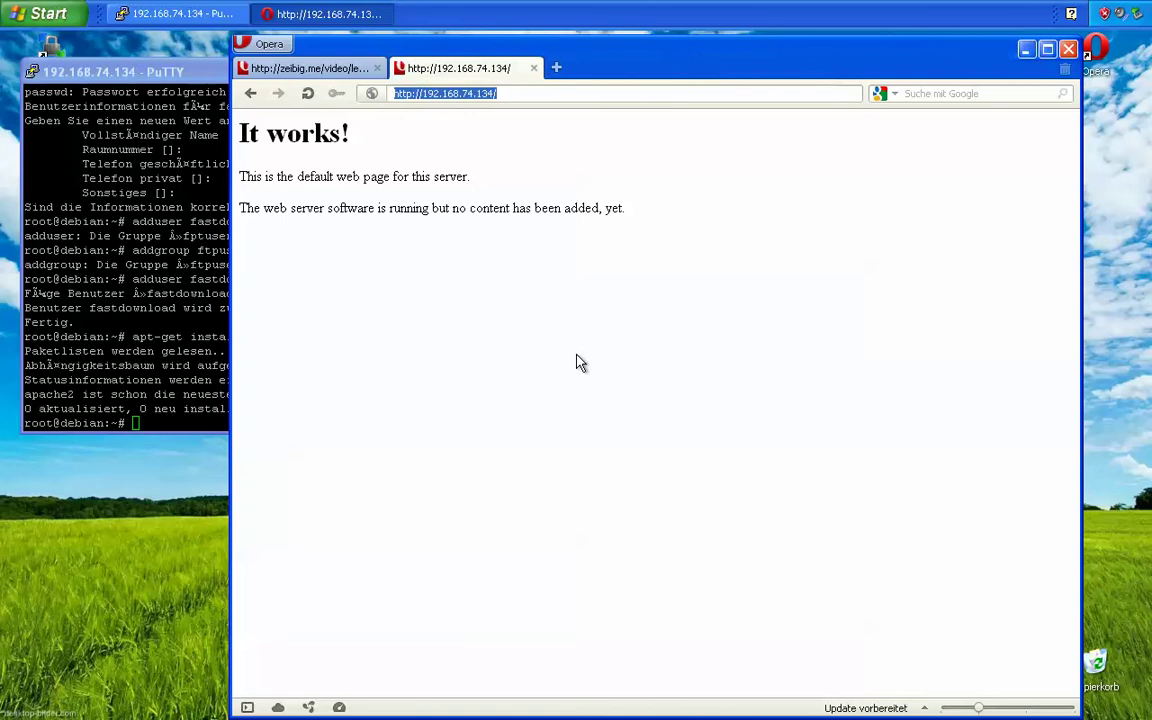
pyautogui.click(1024, 50)
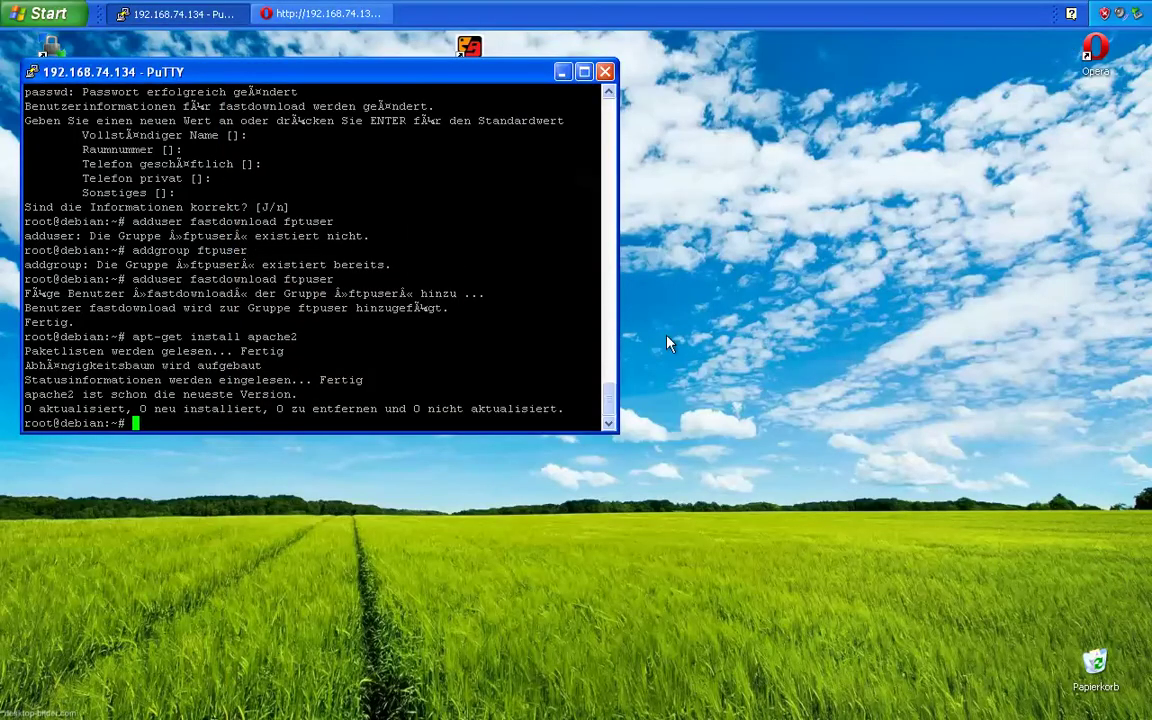
# - Switch to Opera, open google.de in a new tab, and search for filezila
pyautogui.doubleClick(1095, 48)
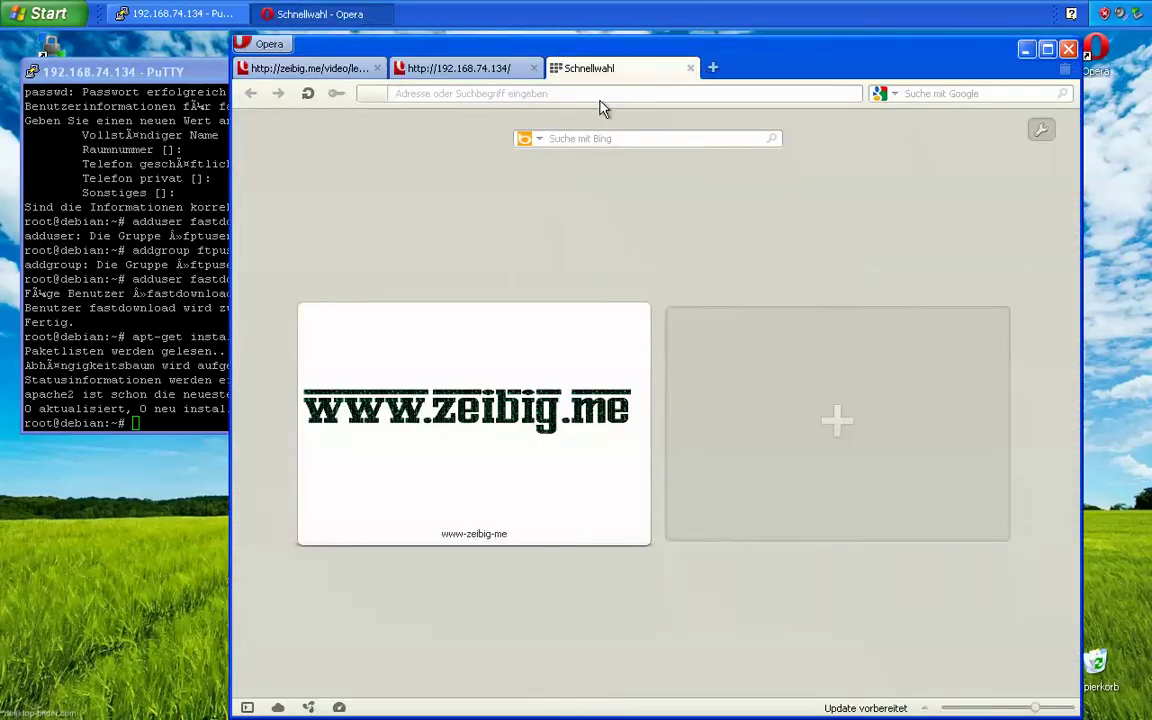
pyautogui.click(591, 94)
pyautogui.write('google.de')
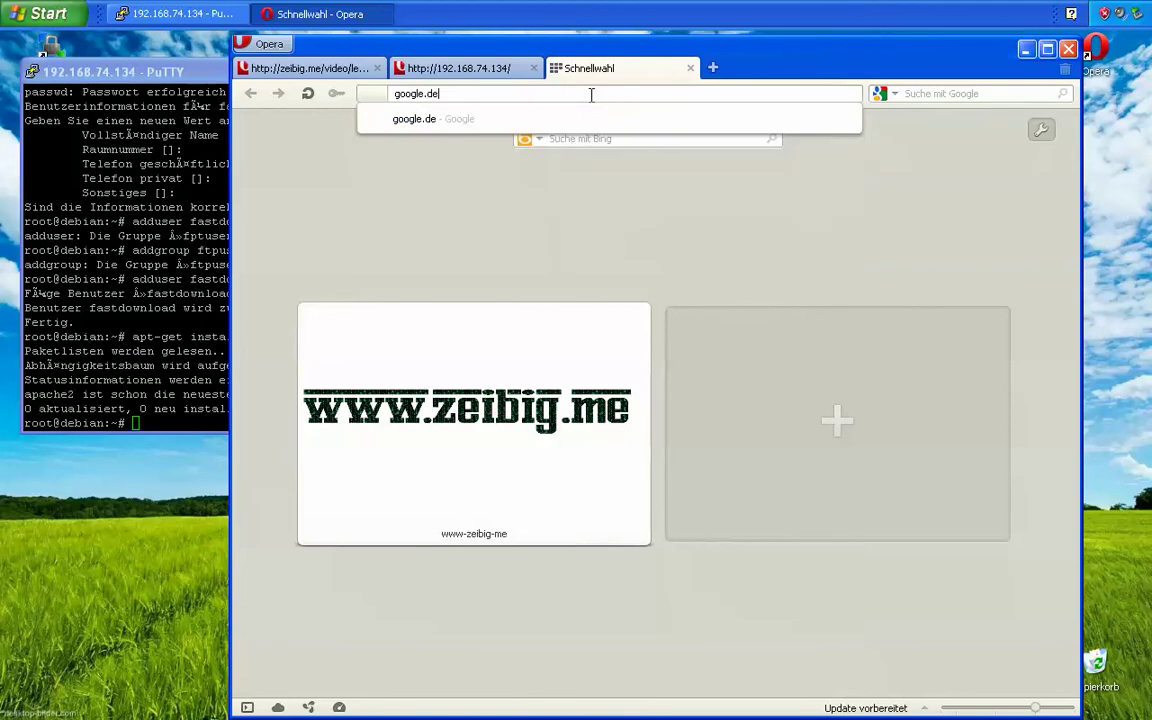
pyautogui.press('Return')
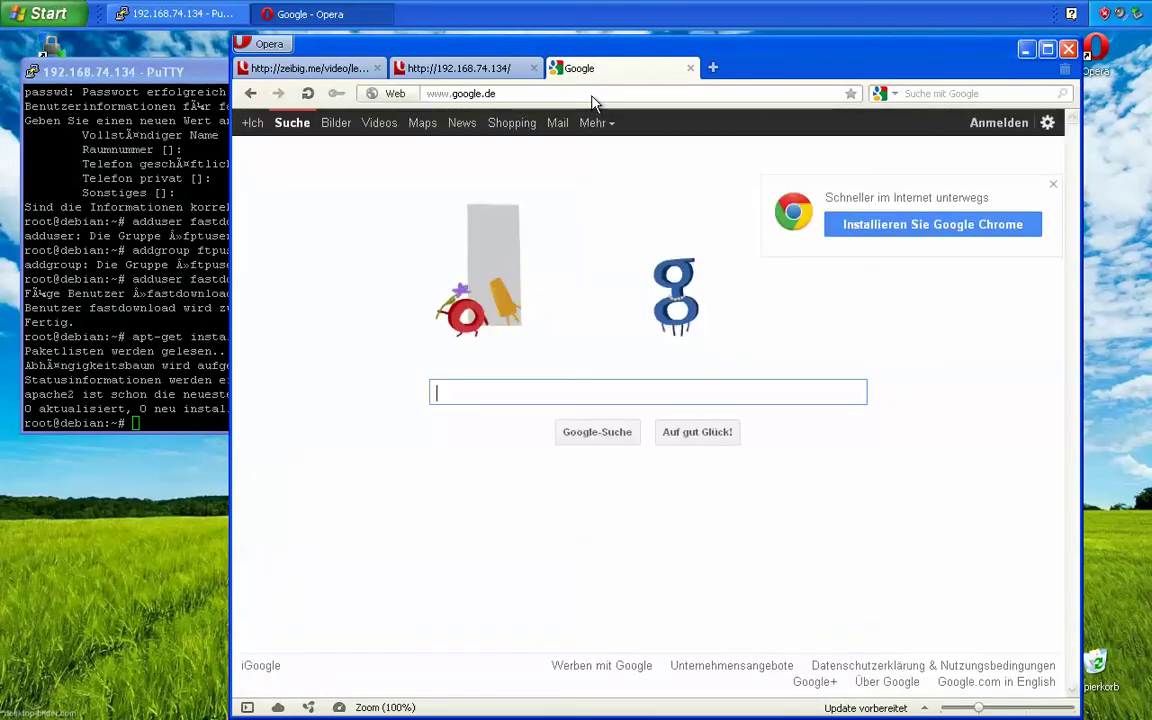
pyautogui.write('filezila')
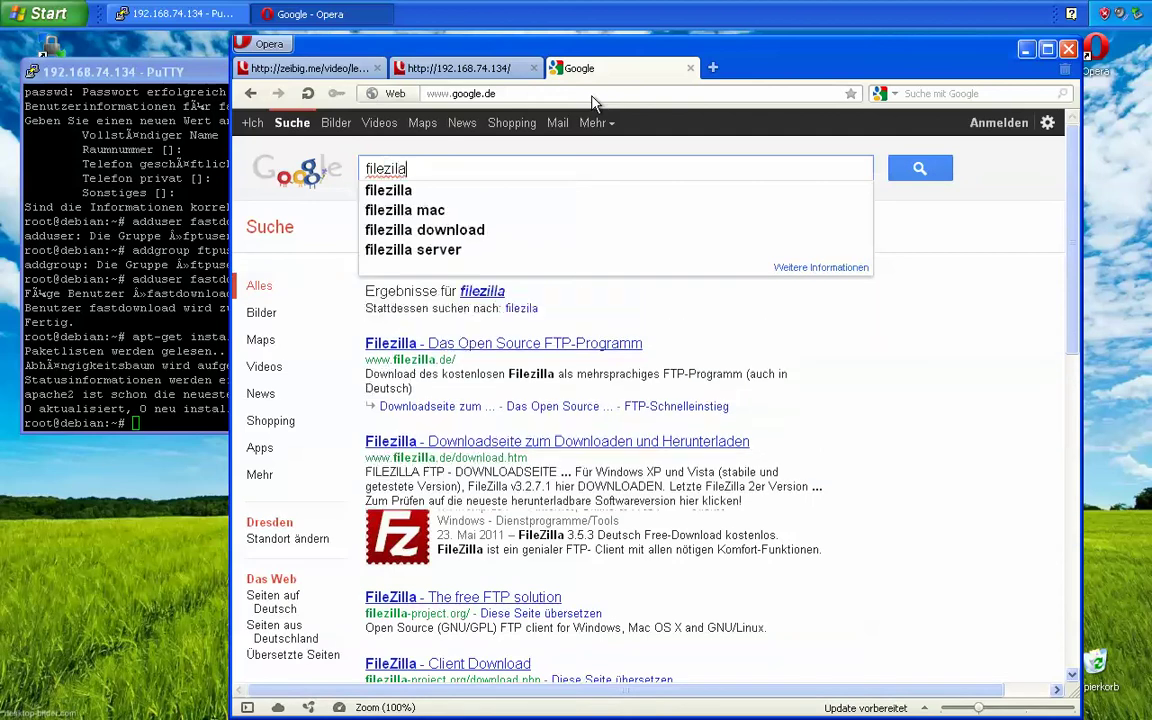
pyautogui.press('Return')
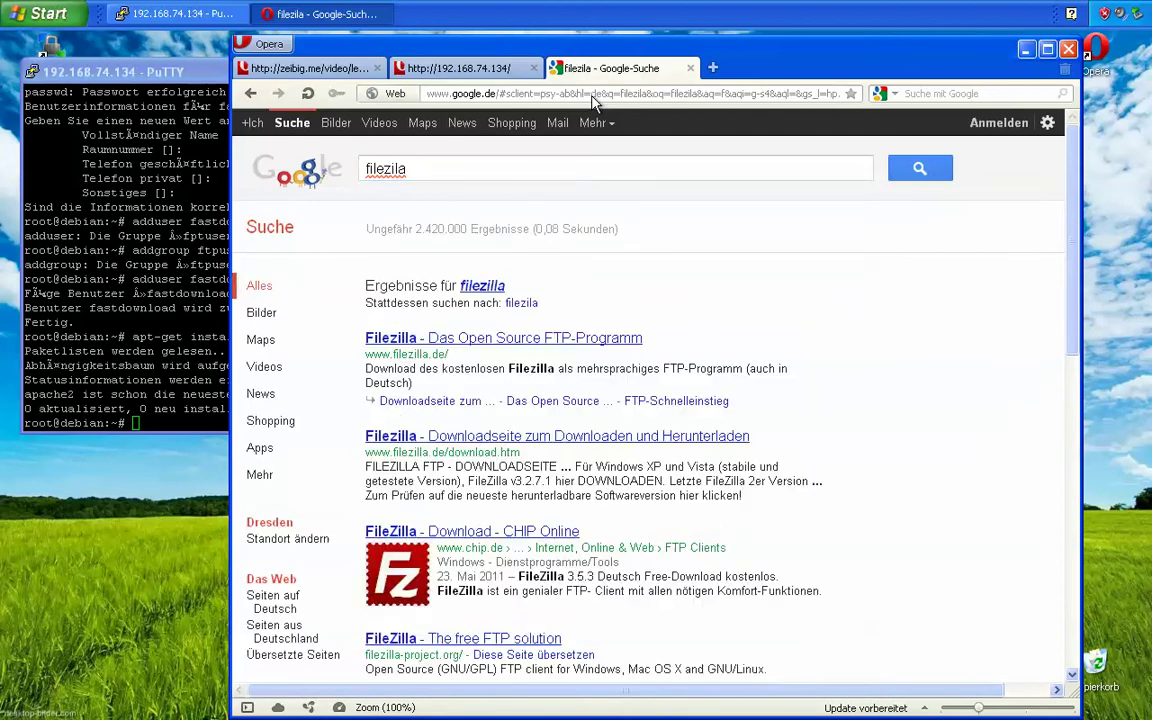
# - Open filezilla.de from the search results, download FileZilla v3.2.7.1 for Windows XP and Vista, and launch its setup
pyautogui.click(447, 343)
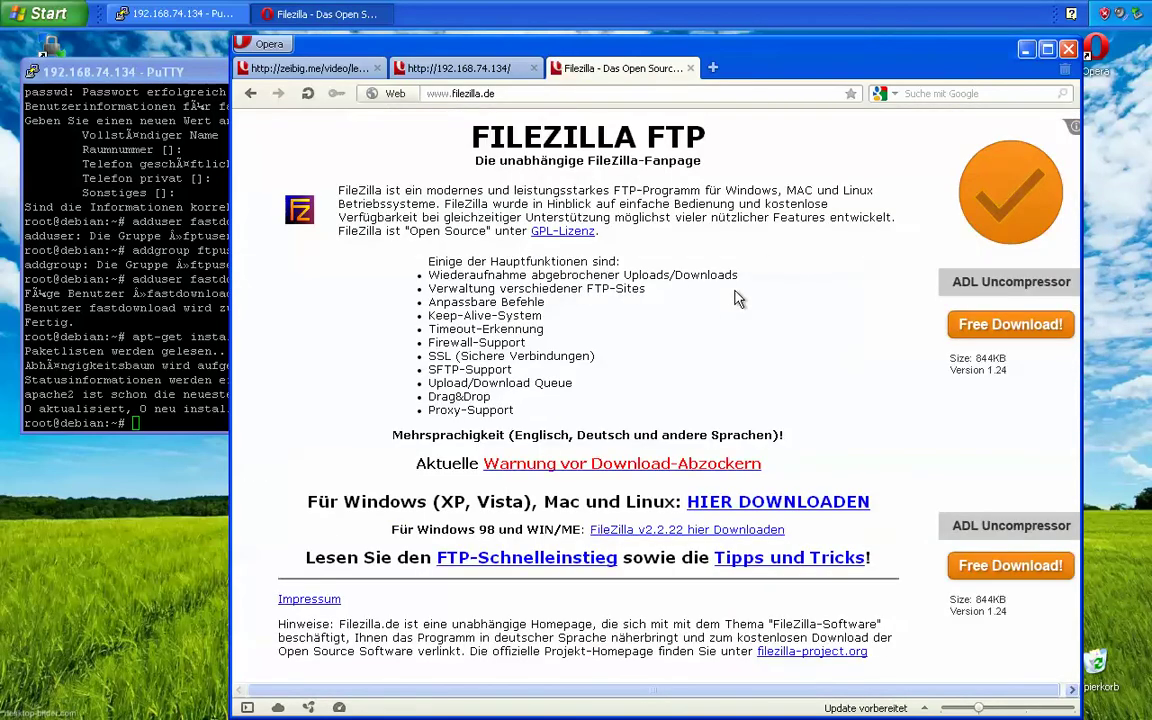
pyautogui.scroll(-1, 738, 298)
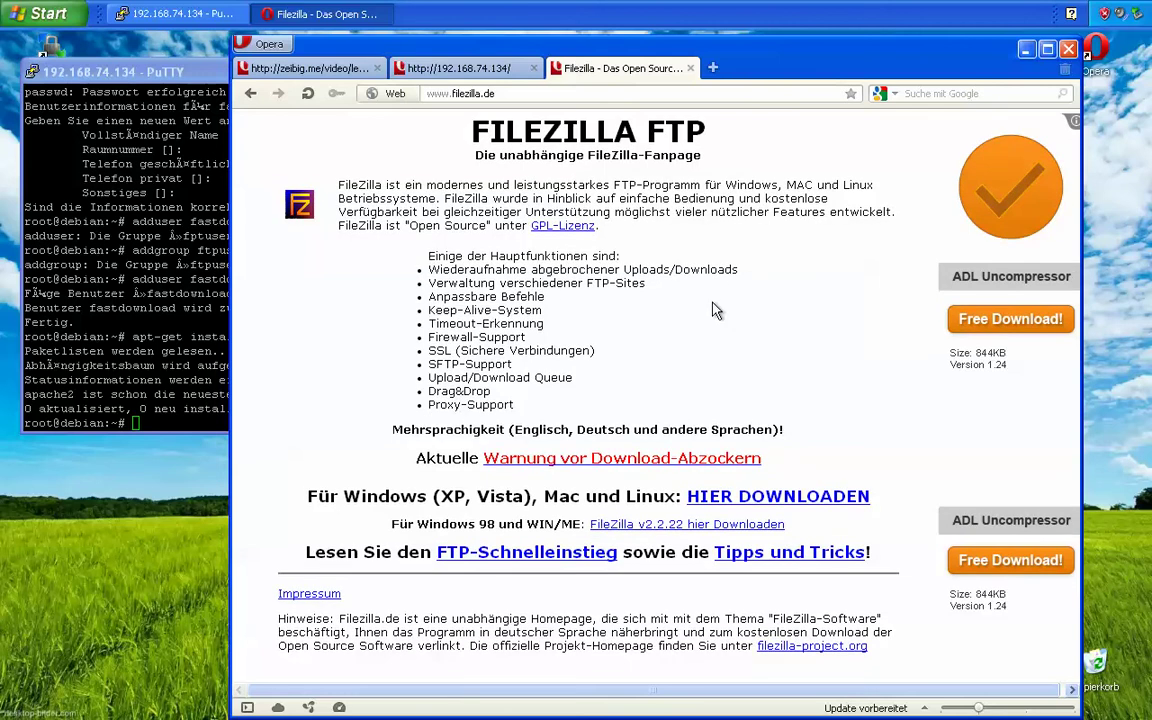
pyautogui.click(700, 497)
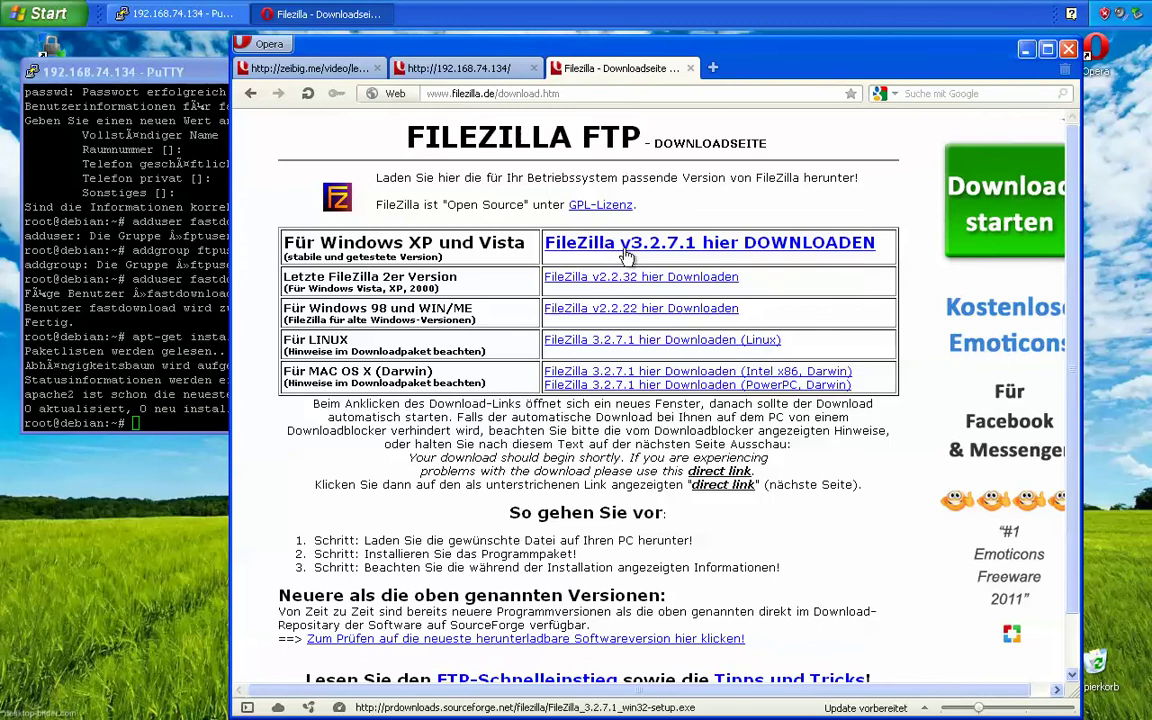
pyautogui.click(622, 246)
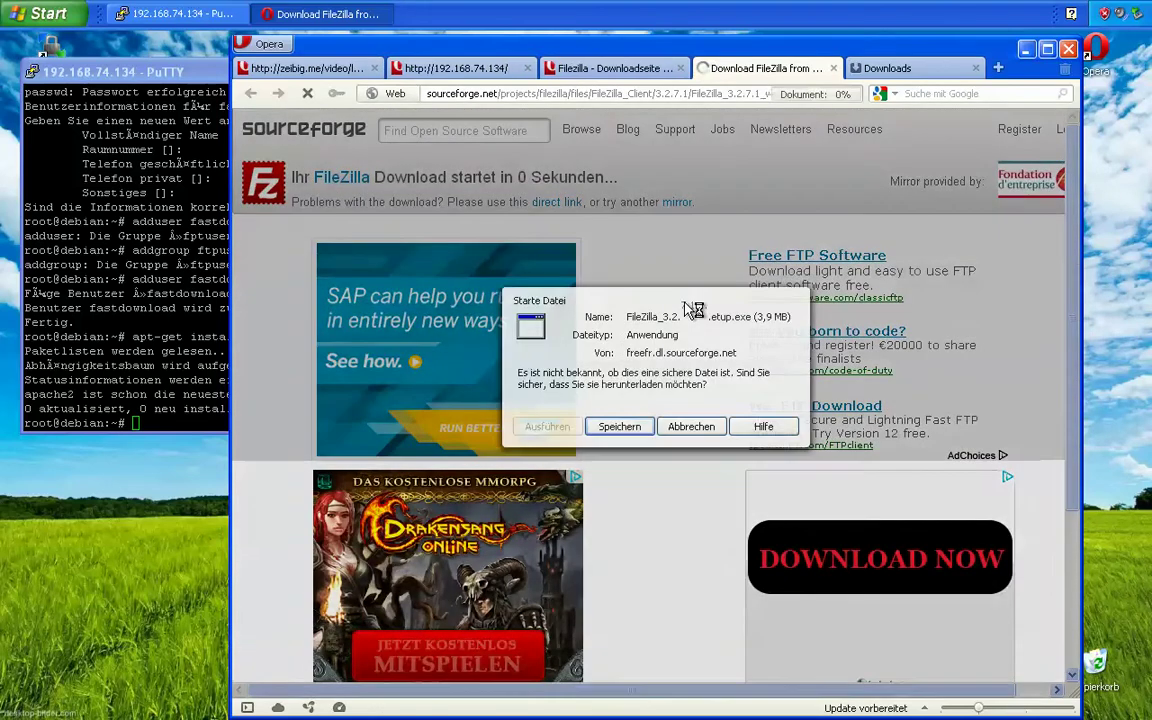
pyautogui.click(686, 425)
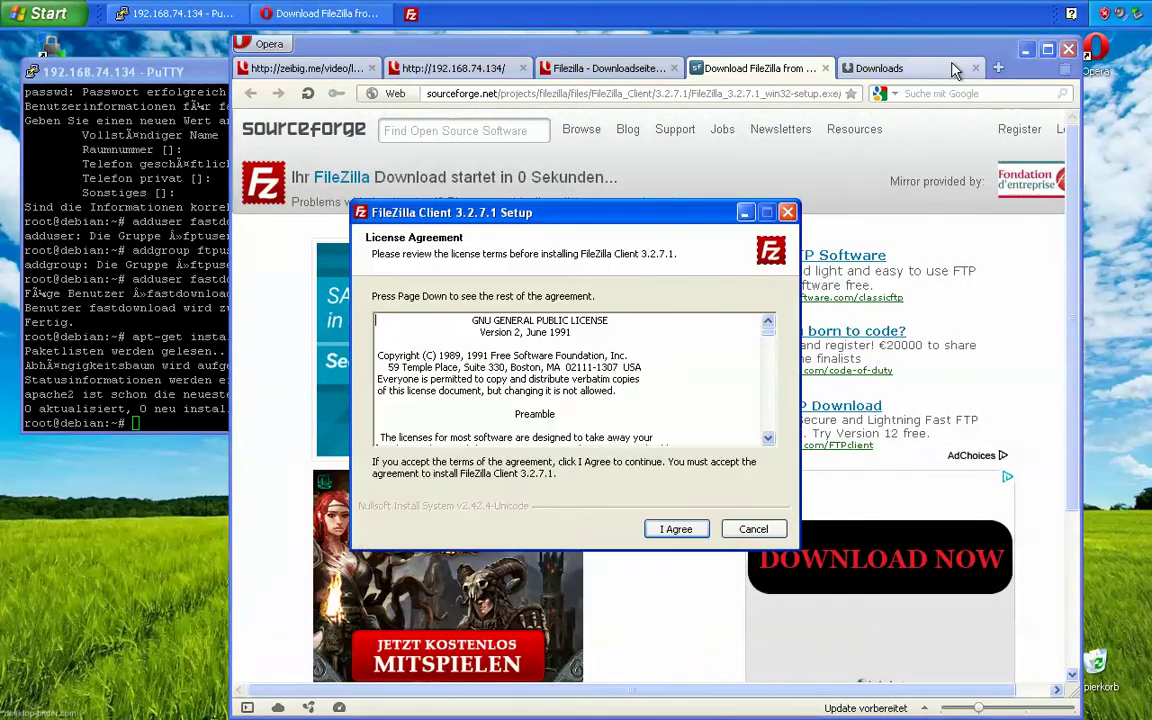
# - Install FileZilla Client 3.2.7.1 for all users, adding the Desktop Icon component and leaving out the Shell Extension
pyautogui.click(665, 528)
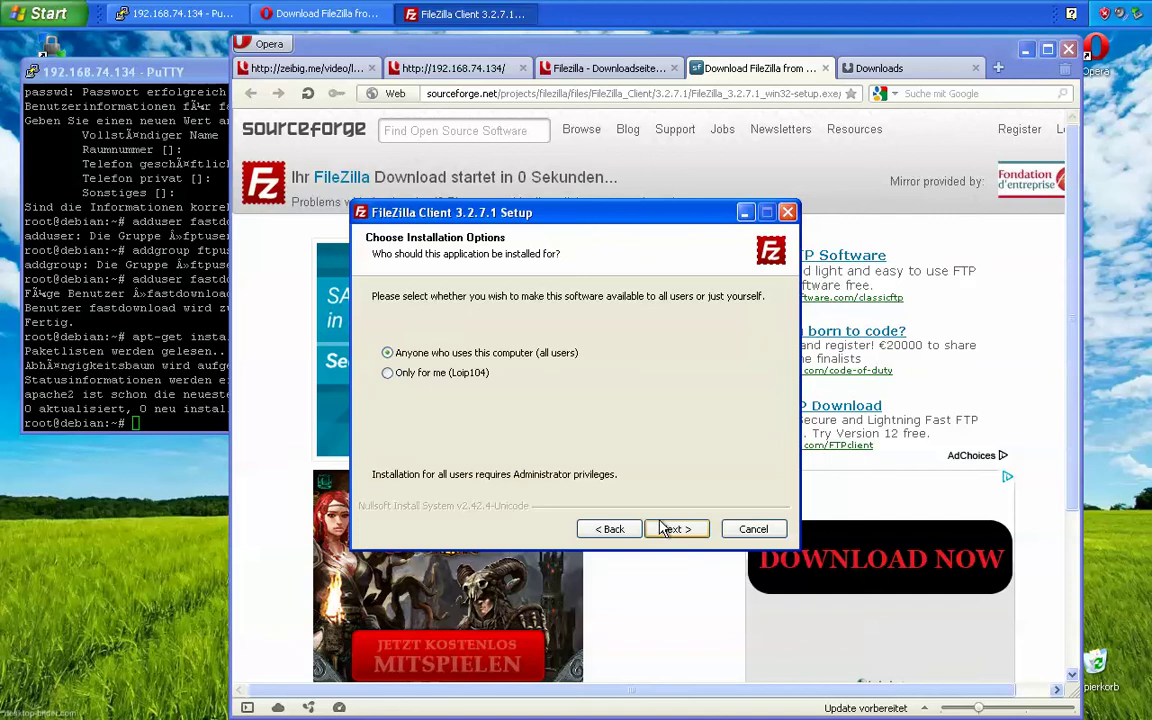
pyautogui.click(662, 529)
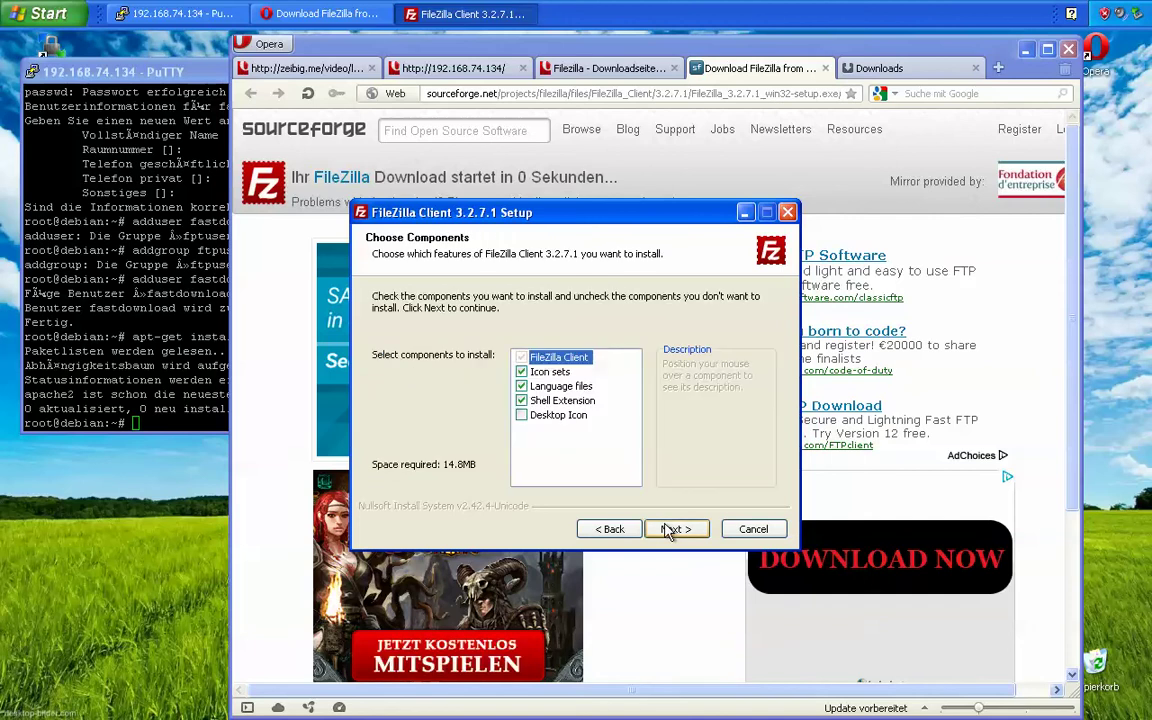
pyautogui.click(521, 414)
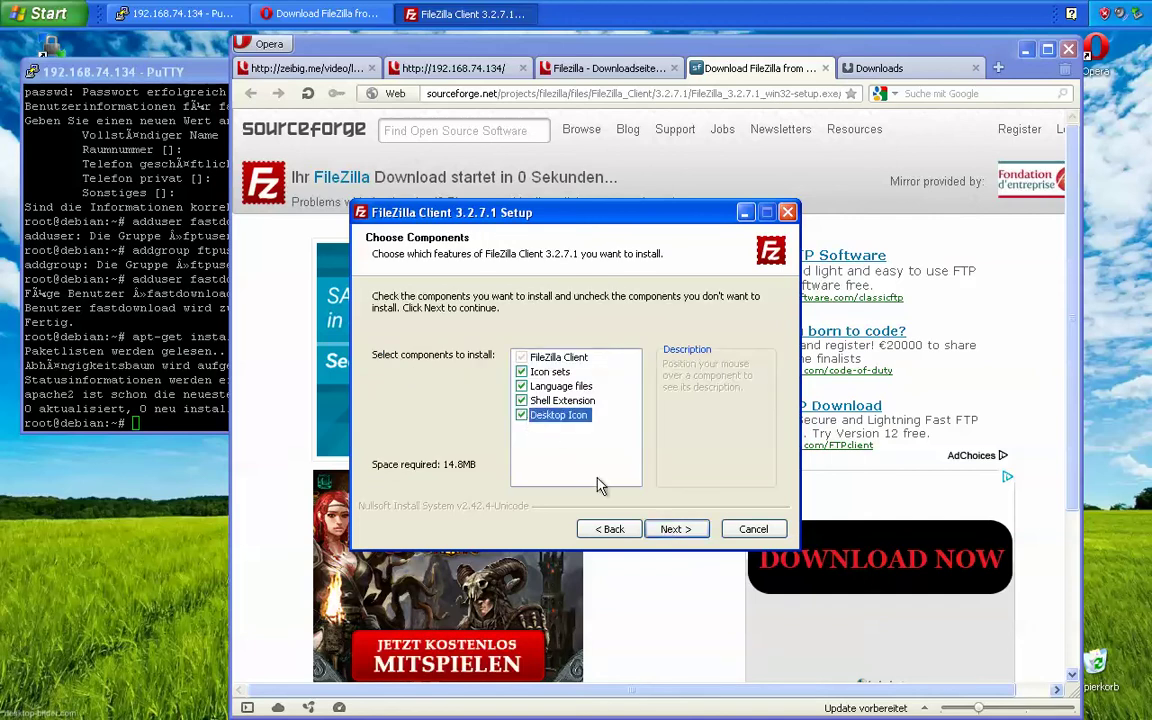
pyautogui.click(521, 400)
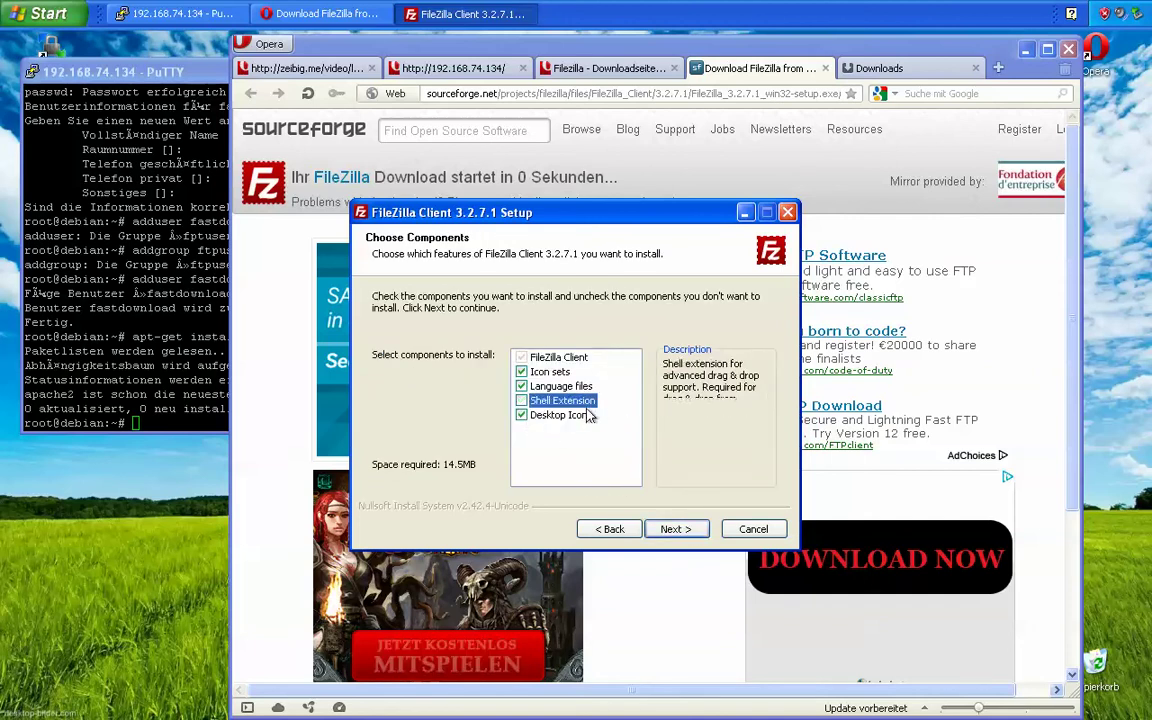
pyautogui.click(674, 530)
pyautogui.click(675, 530)
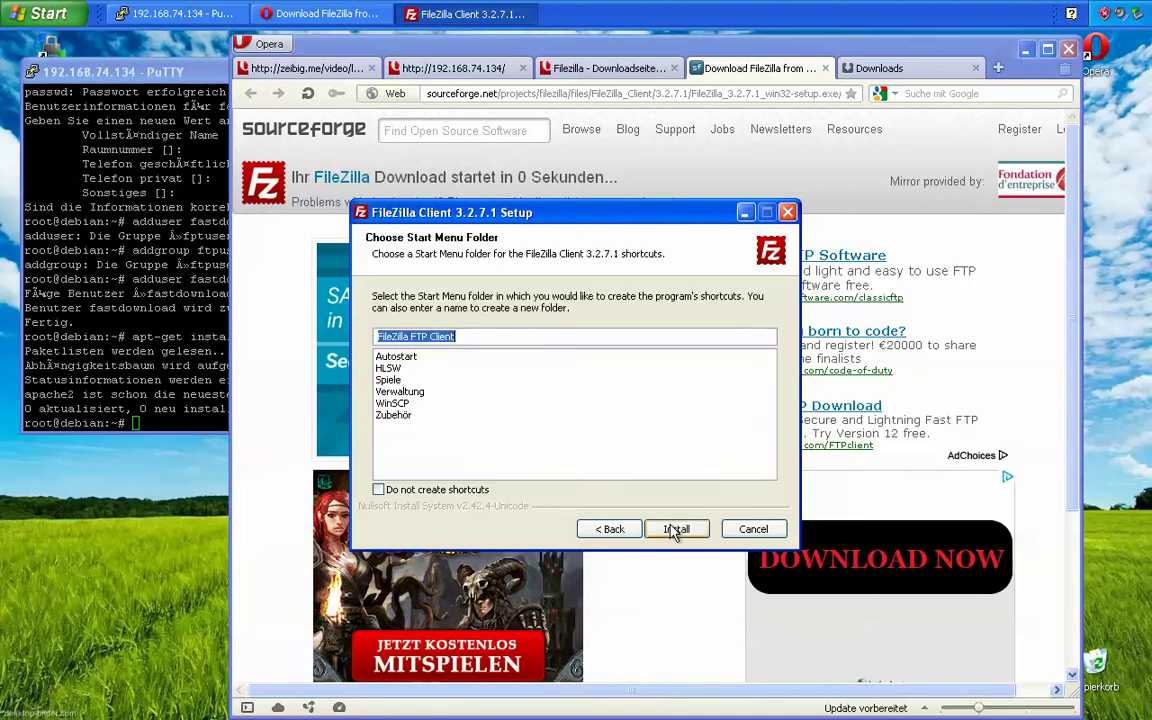
pyautogui.click(674, 530)
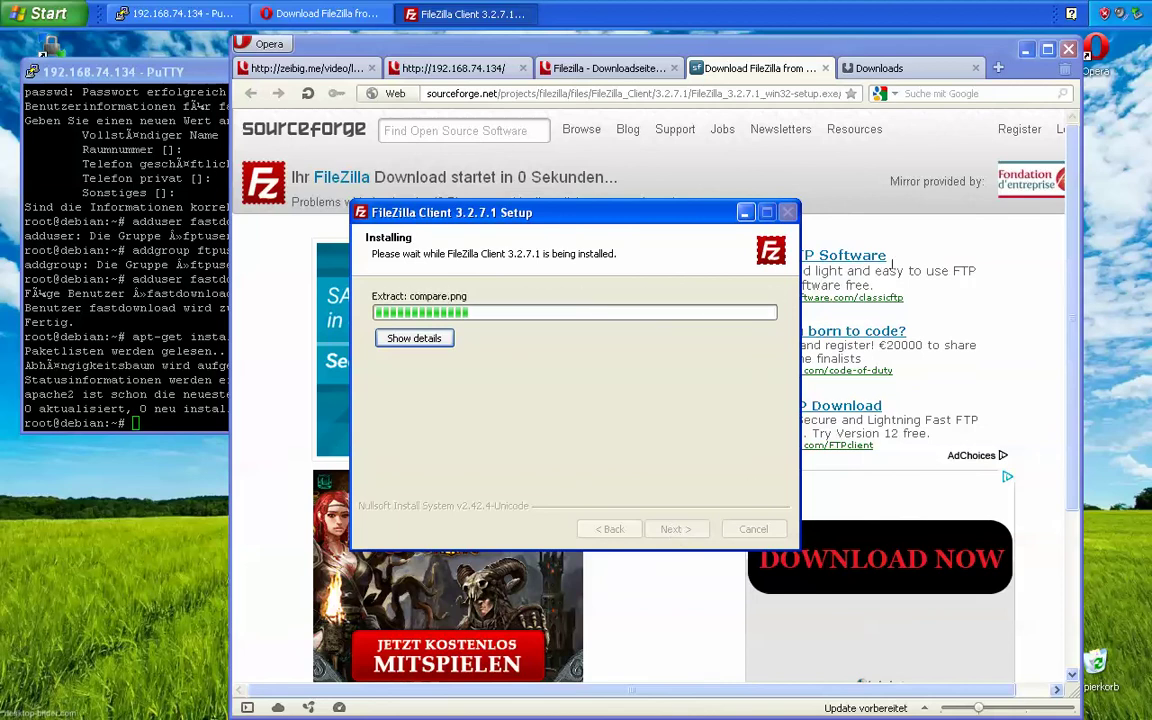
# - Minimise Opera and finish the FileZilla Client 3.2.7.1 setup with FileZilla set to start
pyautogui.click(1025, 49)
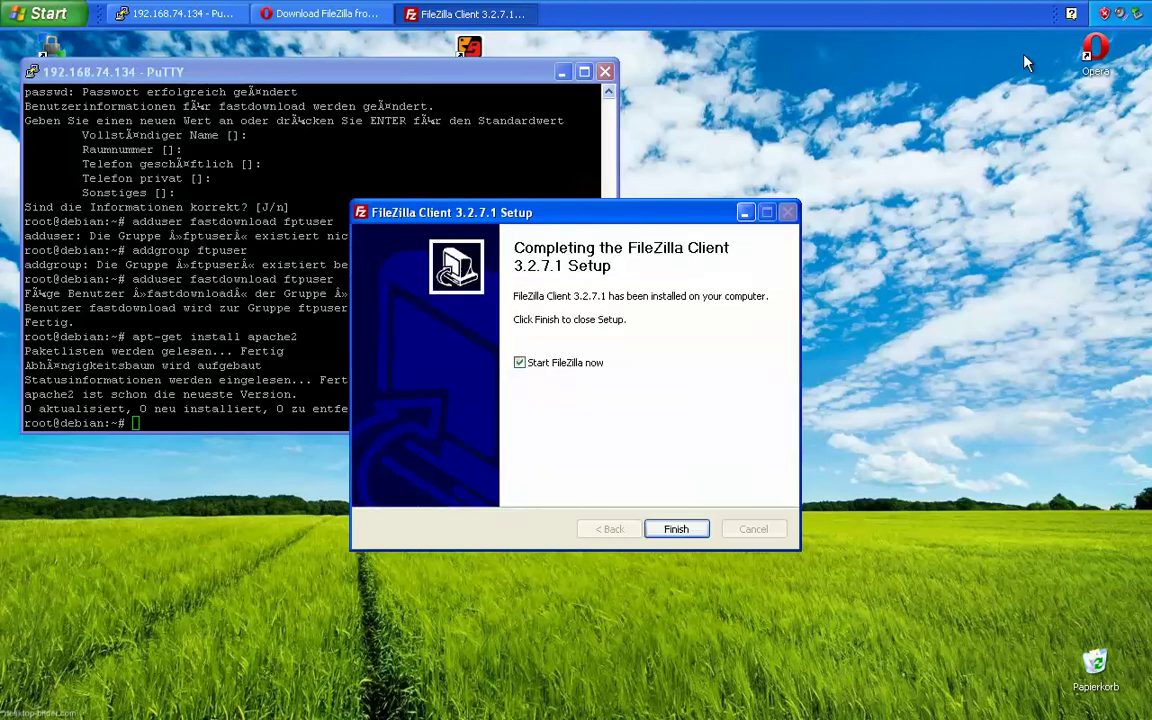
pyautogui.click(586, 362)
pyautogui.click(662, 533)
# - Move the PuTTY window to the middle of the desktop and place the FileZilla Client icon below the HLSW icon
pyautogui.moveTo(262, 69); pyautogui.dragTo(590, 170)
pyautogui.moveTo(52, 183); pyautogui.dragTo(468, 123)
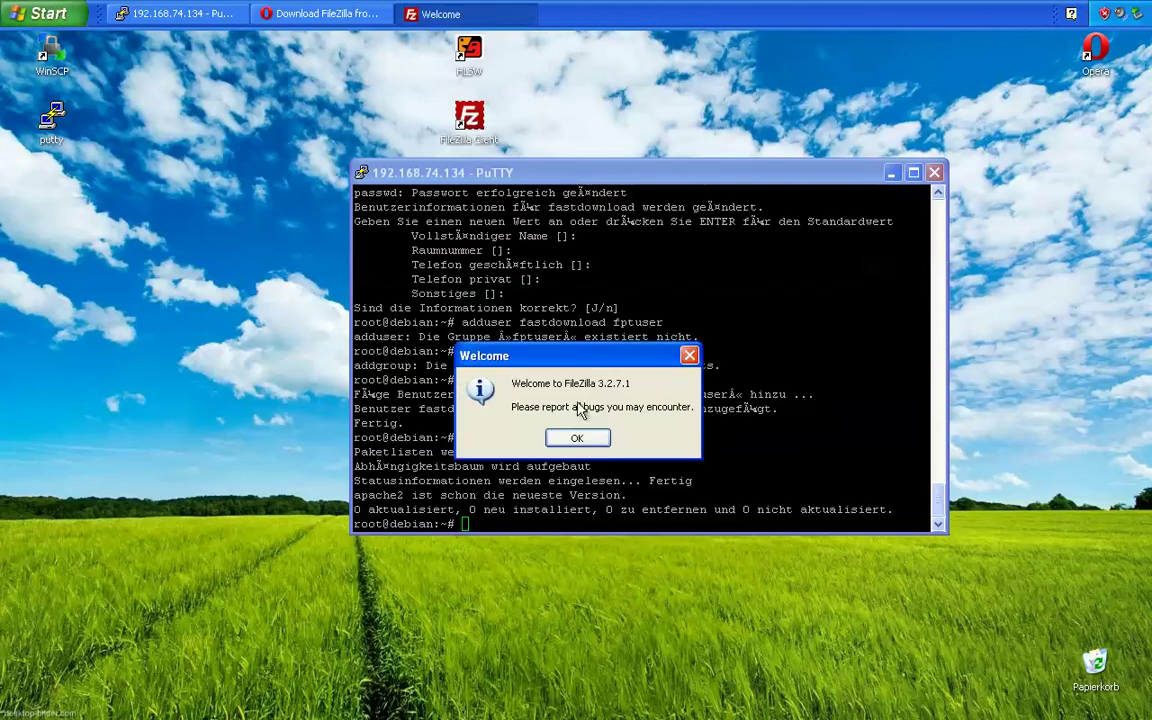
# - Dismiss the FileZilla welcome message, download the 3.5.3 update package to Eigene Dateien, and launch its installation
pyautogui.click(586, 442)
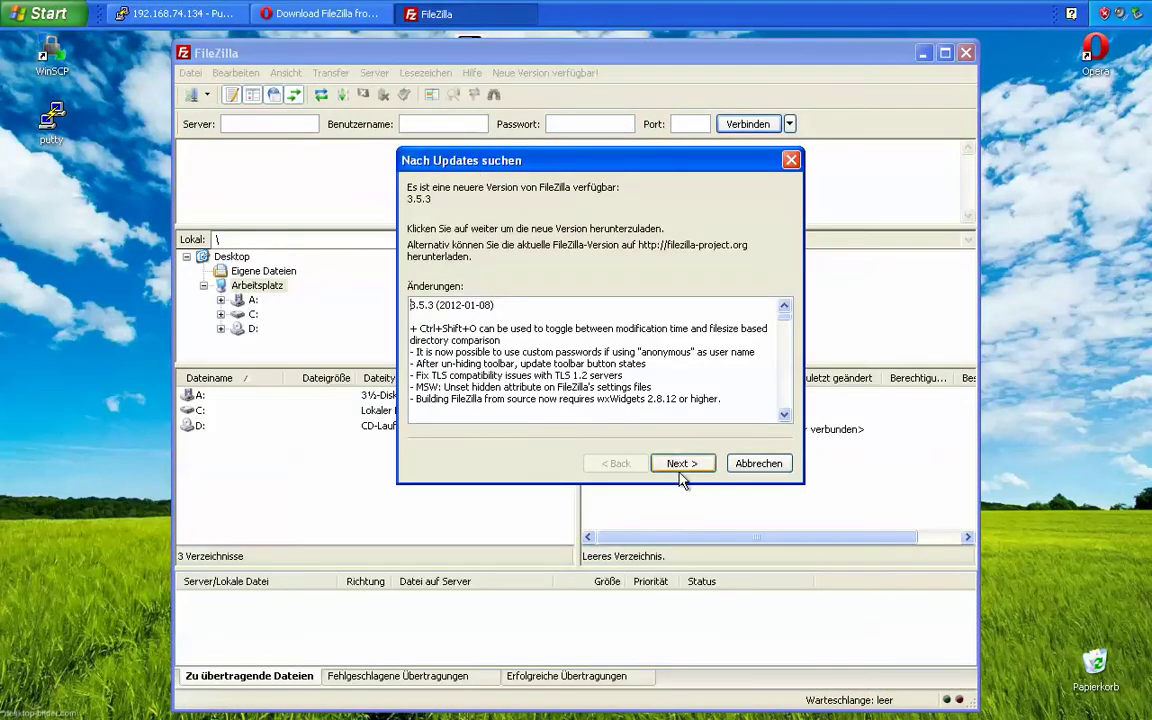
pyautogui.click(677, 463)
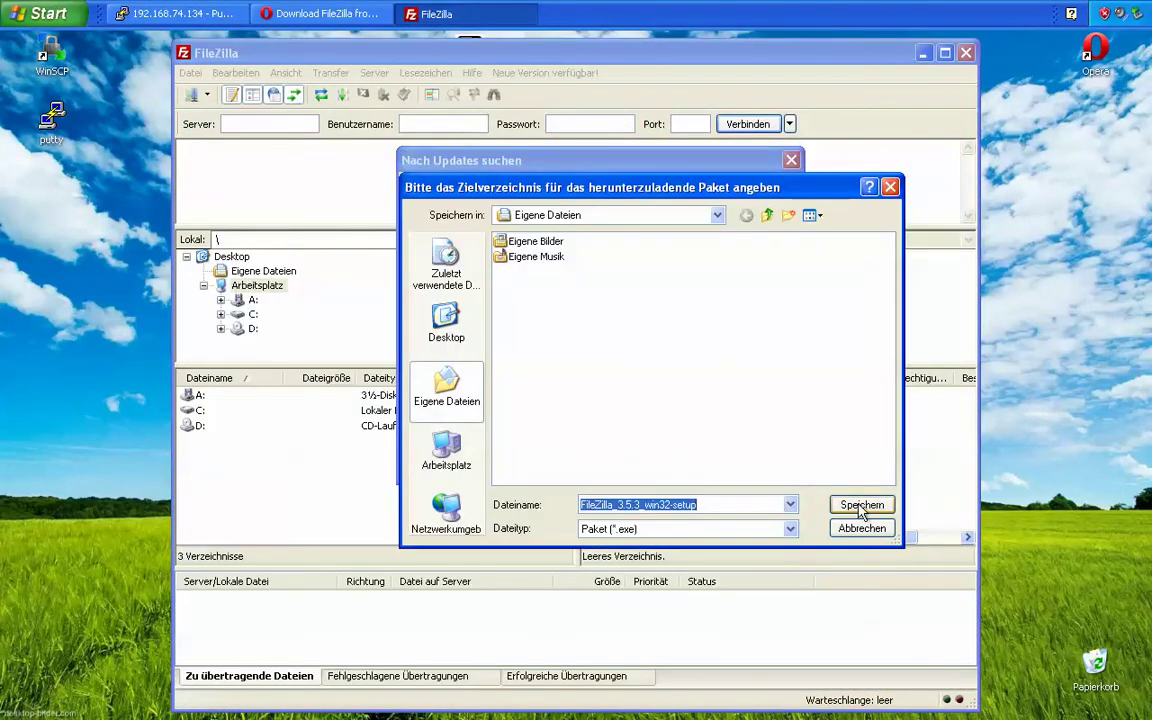
pyautogui.click(862, 505)
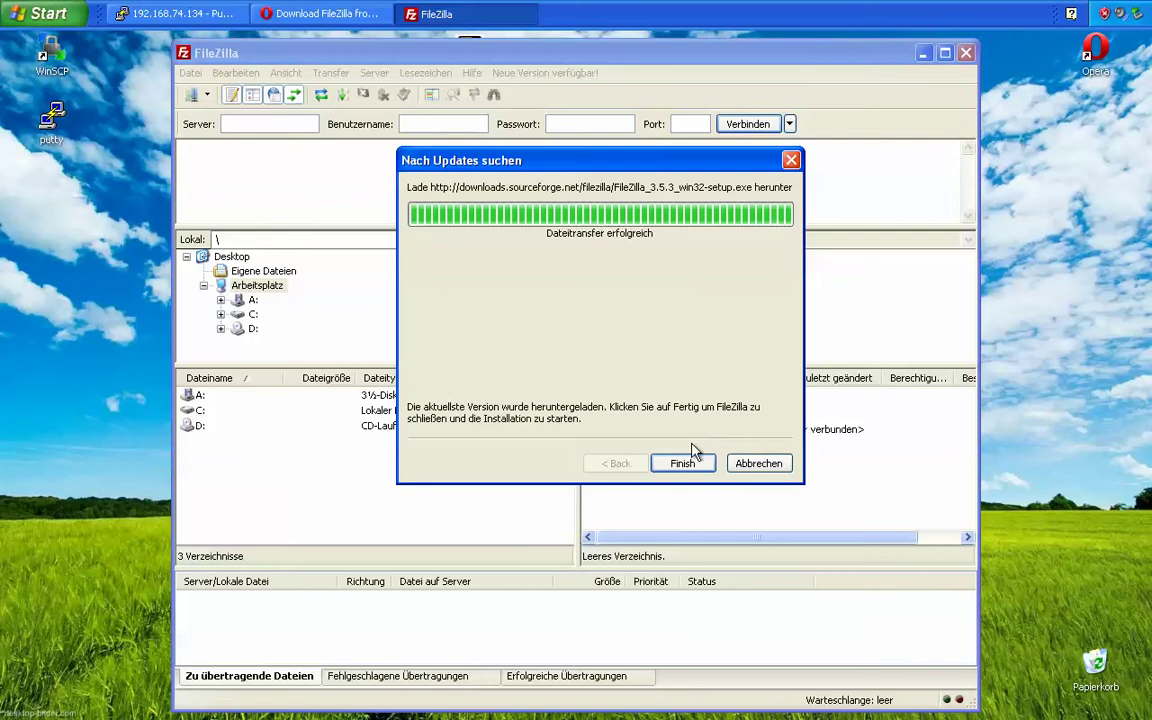
pyautogui.click(684, 465)
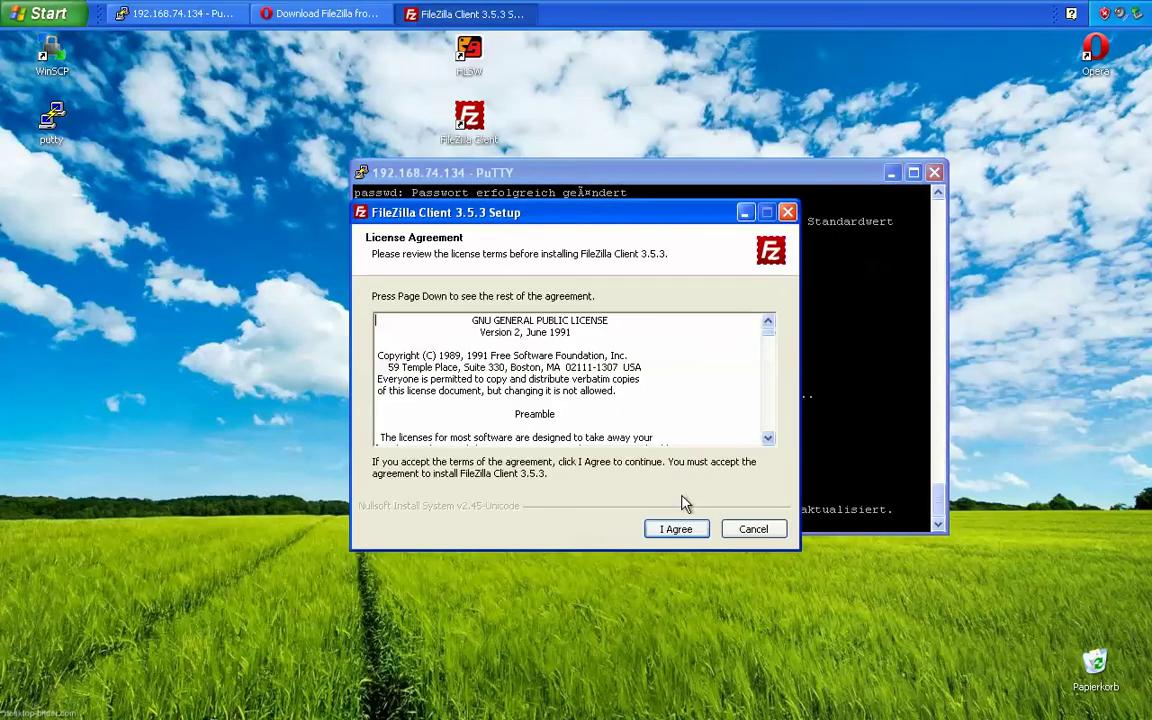
# - Accept the licence, install FileZilla Client 3.5.3 in place of the older version, and finish with FileZilla set to start
pyautogui.click(686, 527)
pyautogui.click(689, 530)
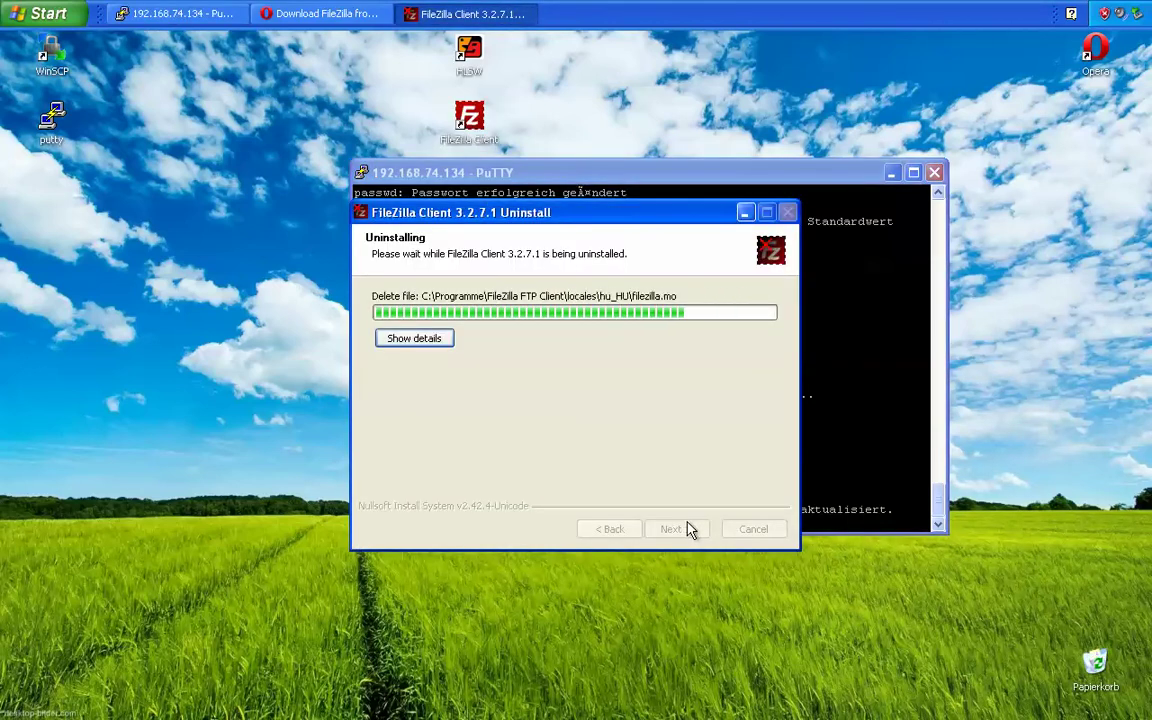
pyautogui.click(688, 529)
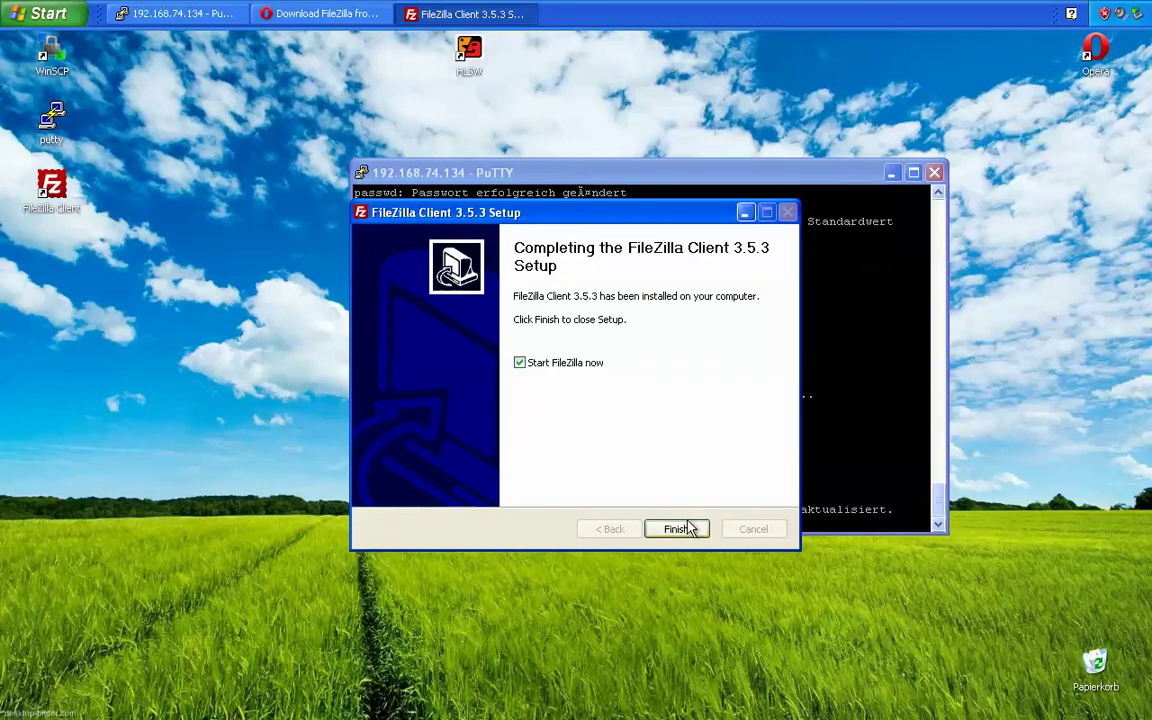
pyautogui.click(688, 528)
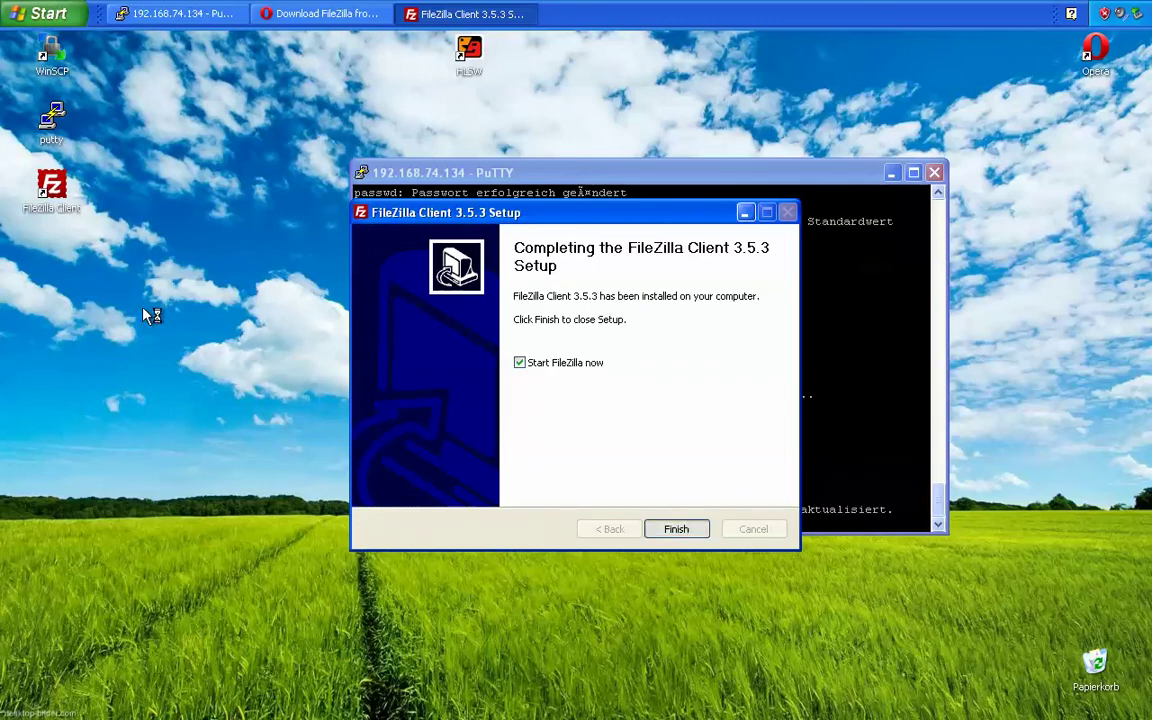
# - Move the new FileZilla Client desktop icon below the HLSW icon and bring the FileZilla window to the front
pyautogui.moveTo(51, 188); pyautogui.dragTo(470, 118)
pyautogui.click(697, 224)
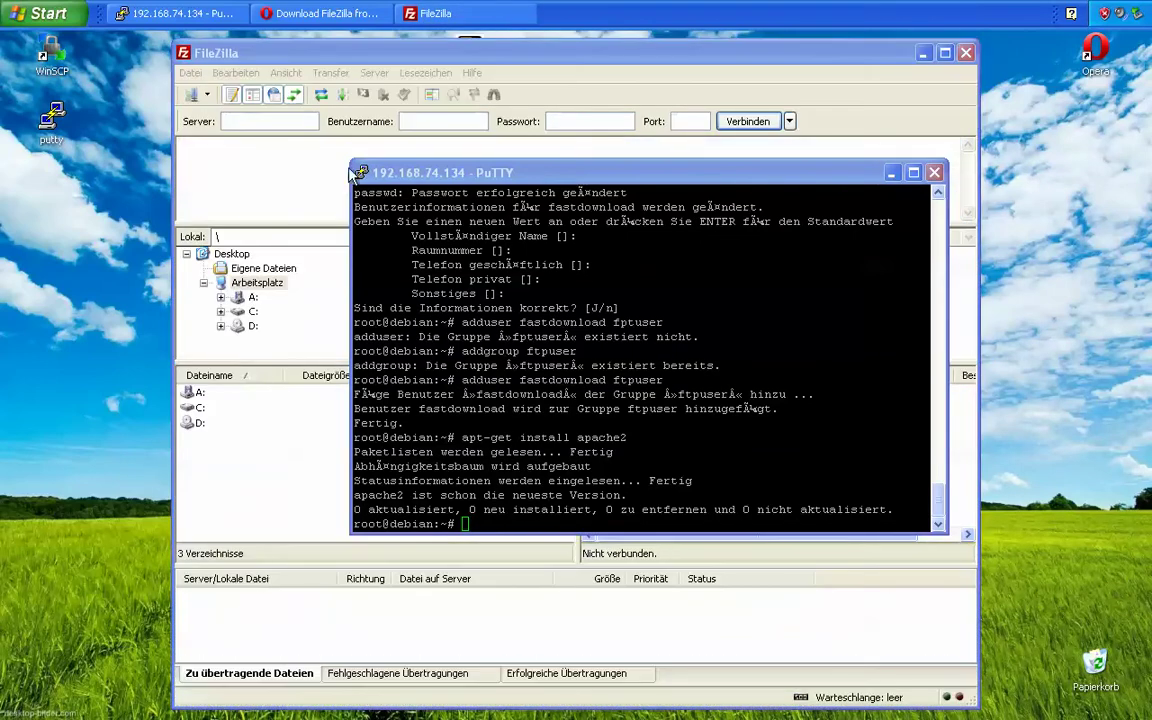
pyautogui.click(573, 496)
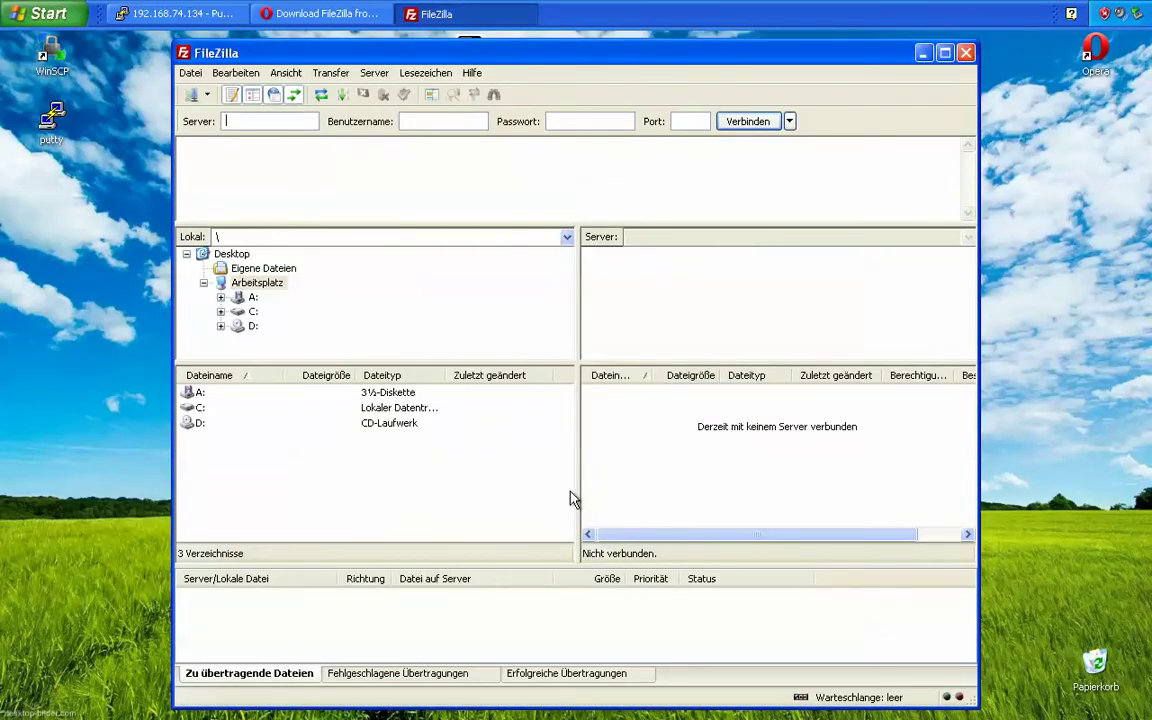
# - Add a new server entry named Debian-Root-fastdownload in FileZilla's Servermanager
pyautogui.click(198, 94)
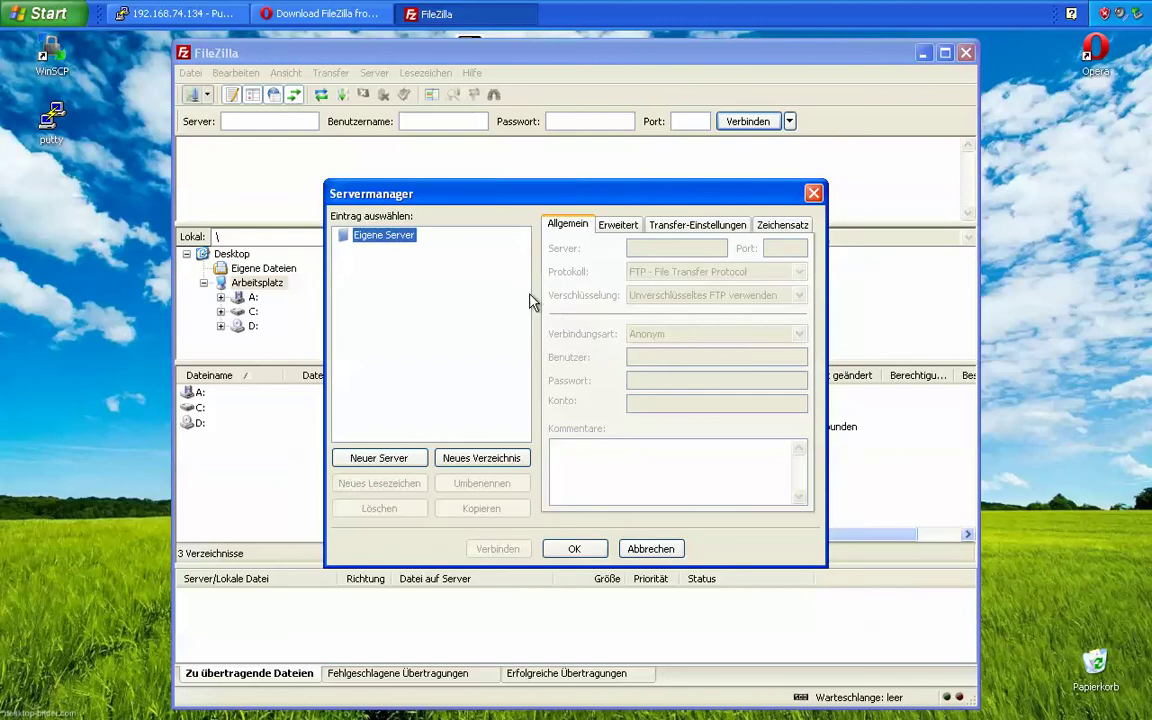
pyautogui.click(406, 457)
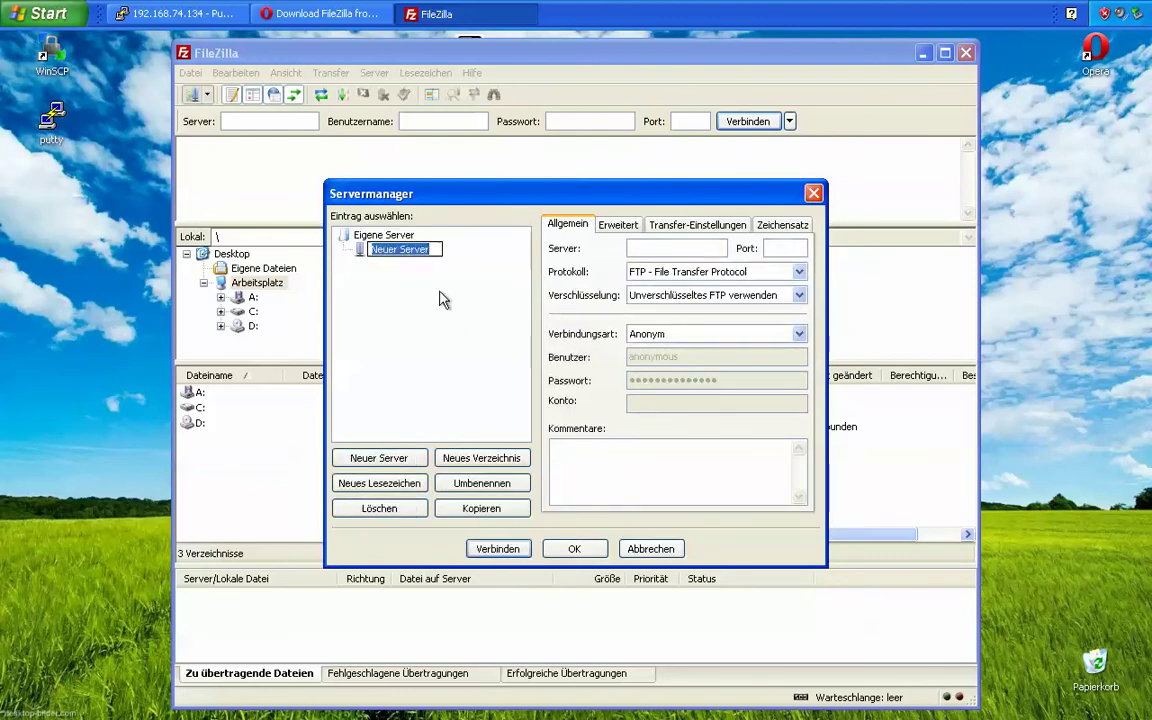
pyautogui.write('Debian-R')
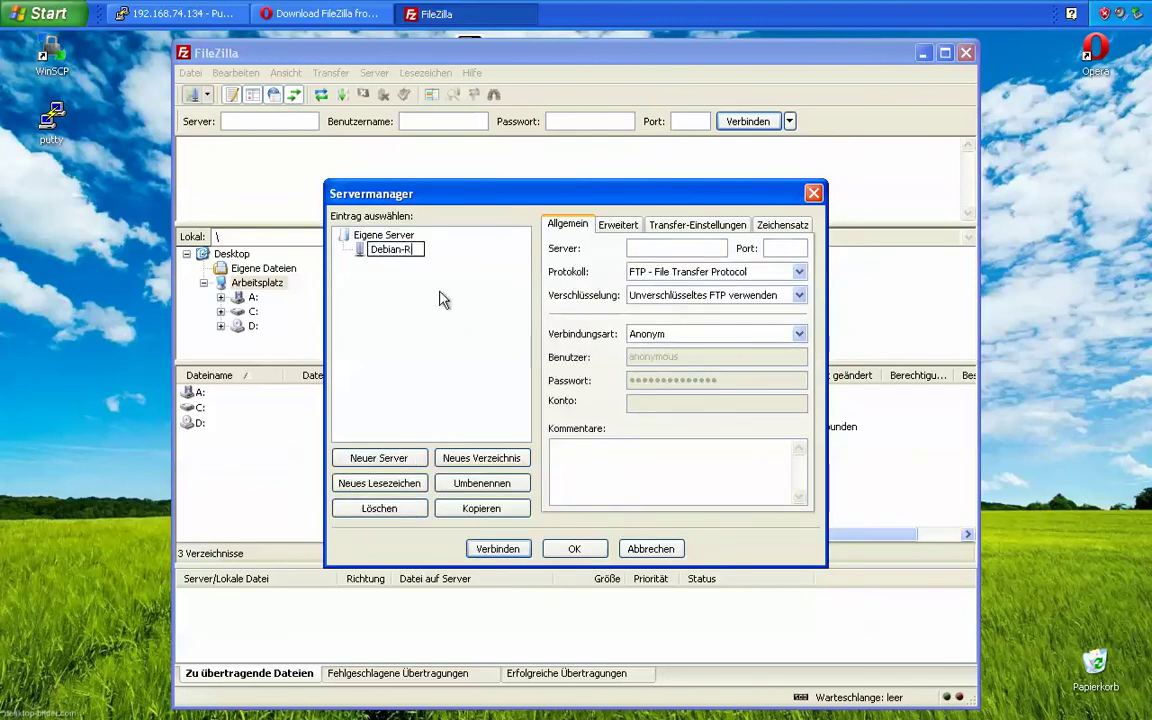
pyautogui.write('oot-fastdownload')
pyautogui.press('Return')
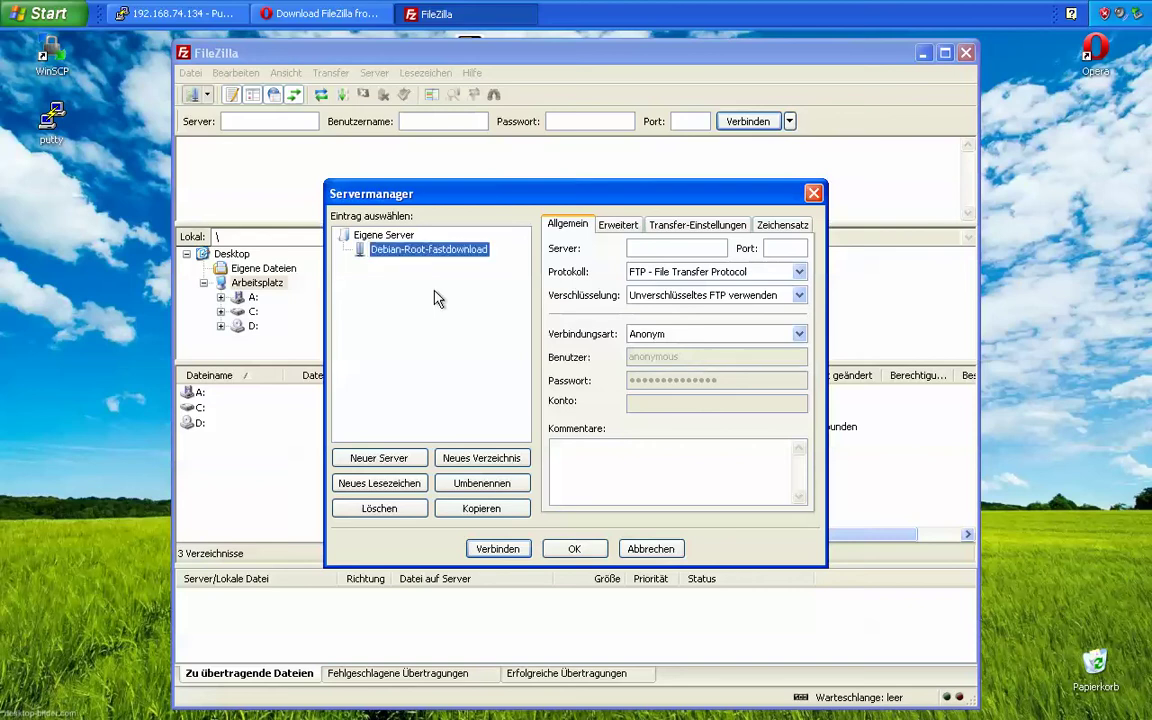
# - Set the Debian-Root-fastdownload entry's server to 192.168.74.134 and its port to 21
pyautogui.click(671, 247)
pyautogui.write('192.168.74.1')
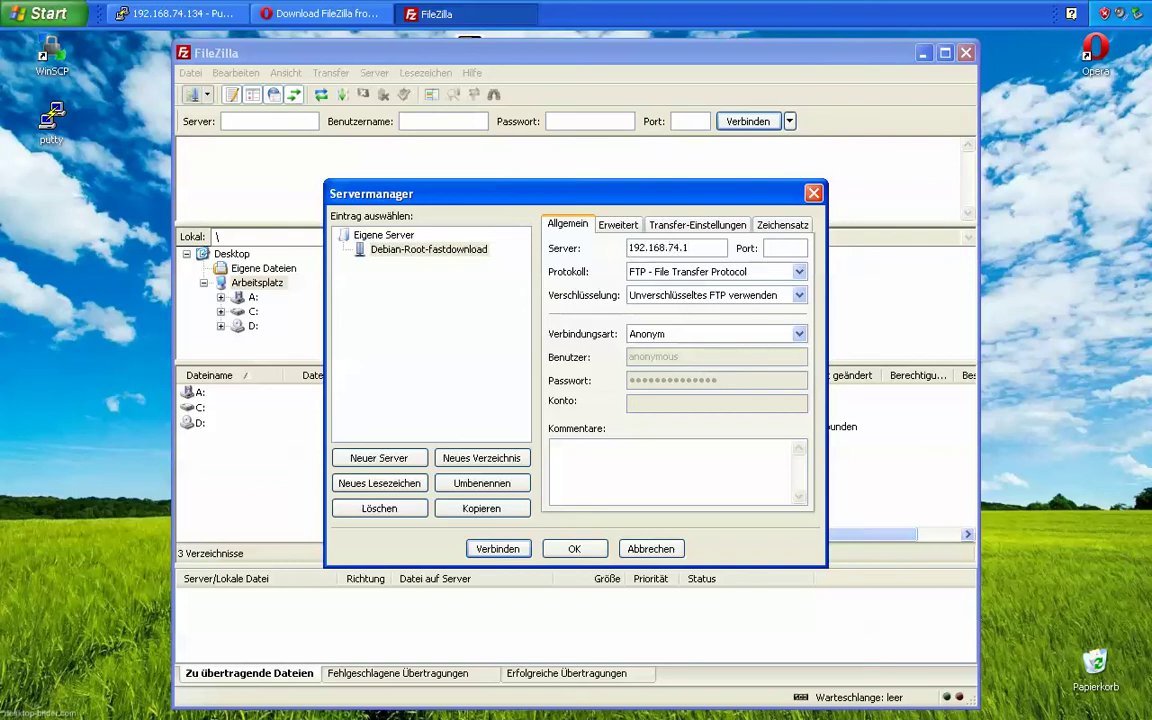
pyautogui.write('34')
pyautogui.press('Tab')
pyautogui.write('21')
pyautogui.press('Tab')
pyautogui.press('Tab')
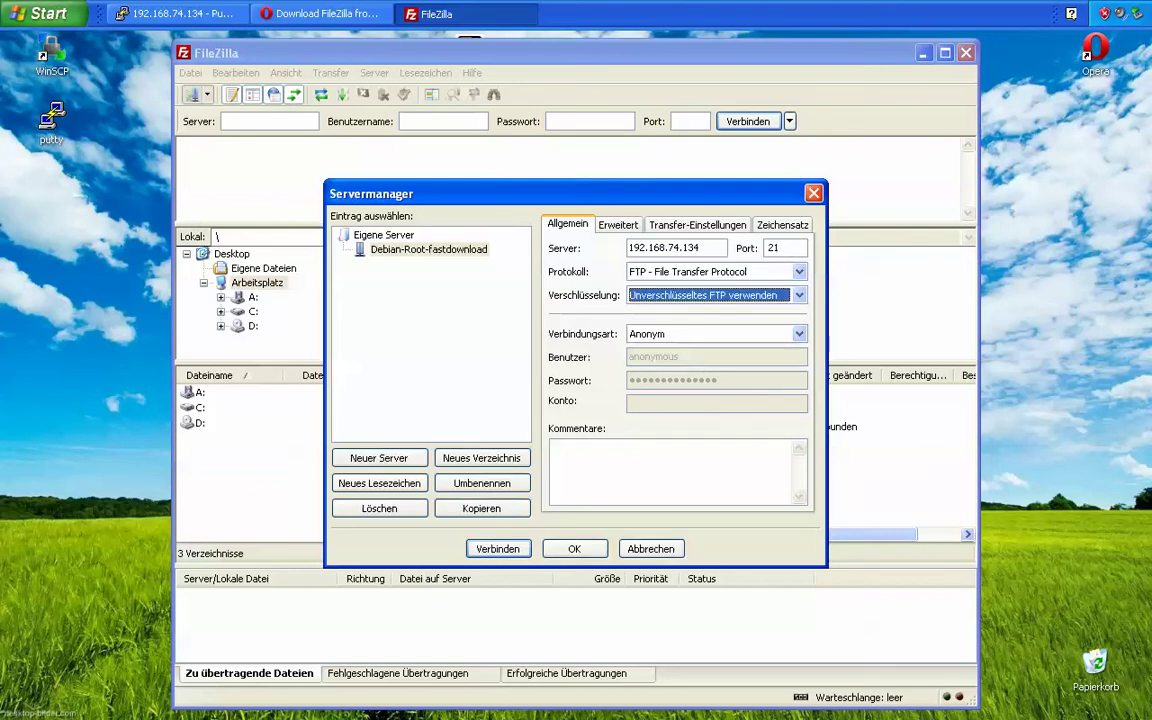
# - Set the connection type to Normal, enter fastdownload as the user along with the account password, and save the server entry
pyautogui.press('Tab')
pyautogui.press('Down')
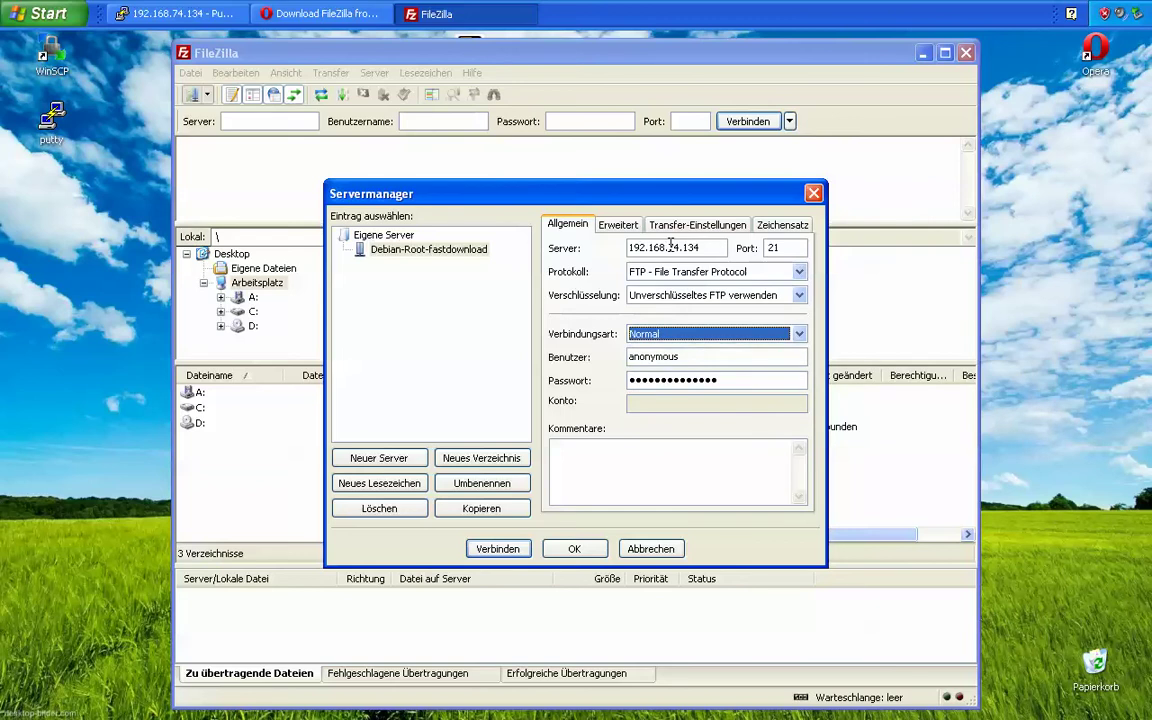
pyautogui.press('Tab')
pyautogui.write('f')
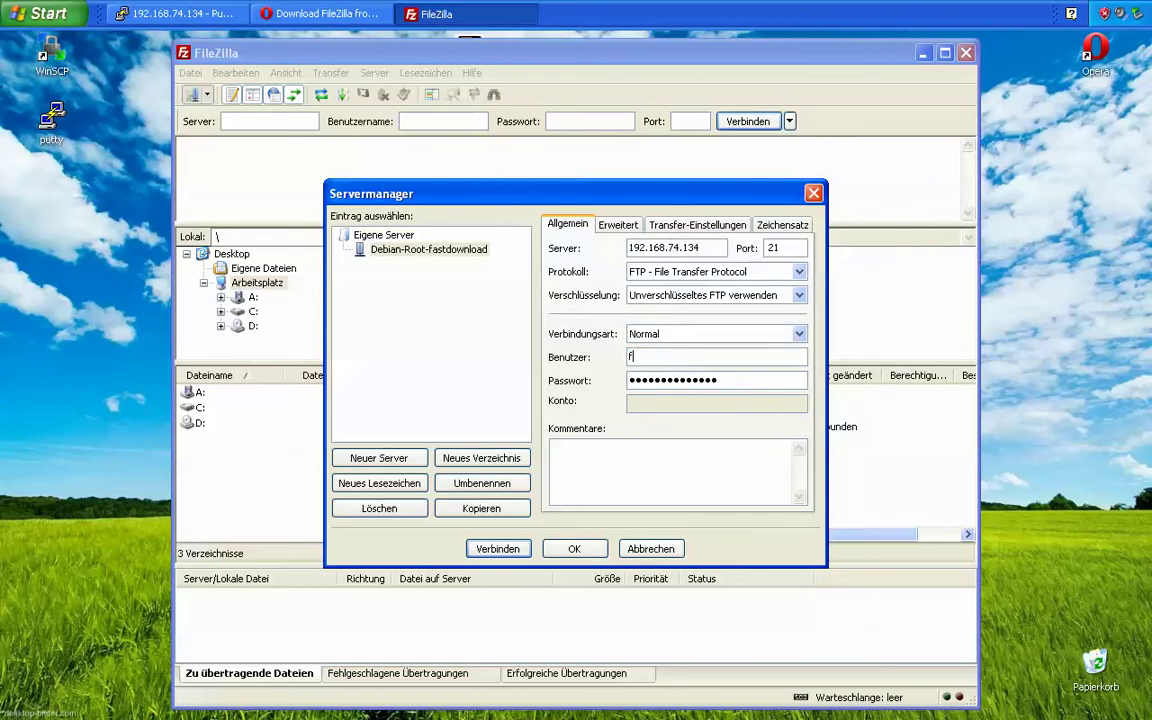
pyautogui.write('astdownload')
pyautogui.press('Tab')
pyautogui.write('••••••')
pyautogui.click(556, 554)
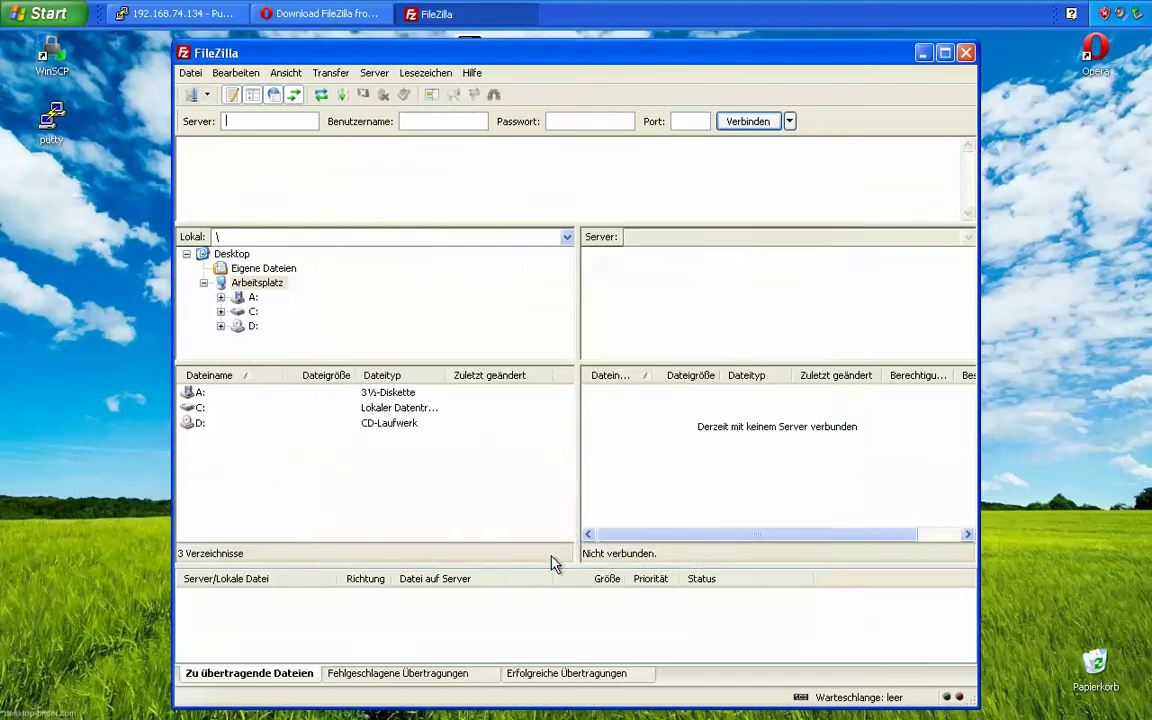
# - Connect to the saved Debian-Root-fastdownload server and try to go above the server's root directory
pyautogui.click(208, 96)
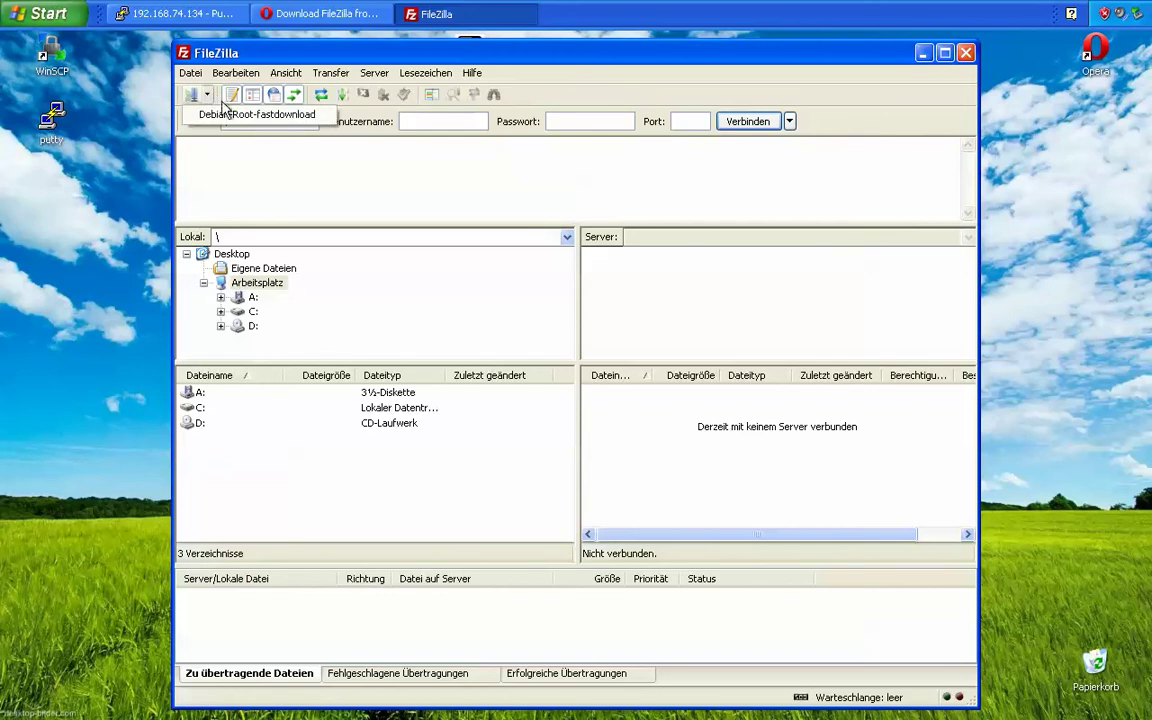
pyautogui.click(226, 114)
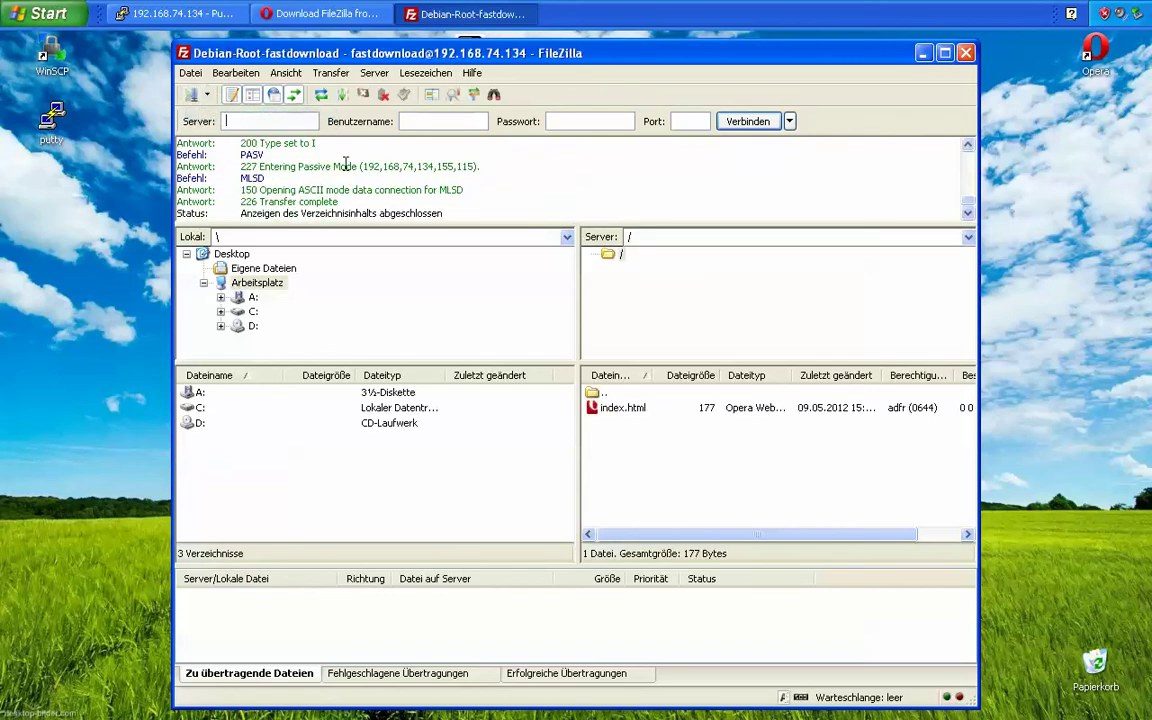
pyautogui.click(646, 409)
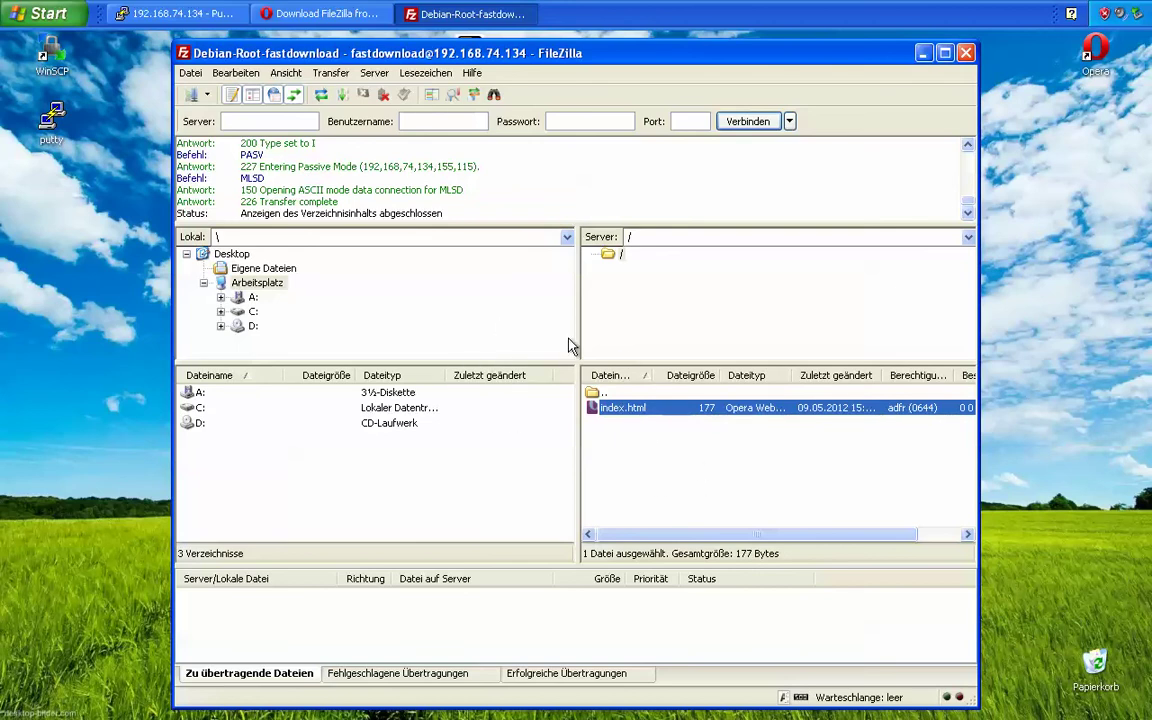
pyautogui.click(621, 396)
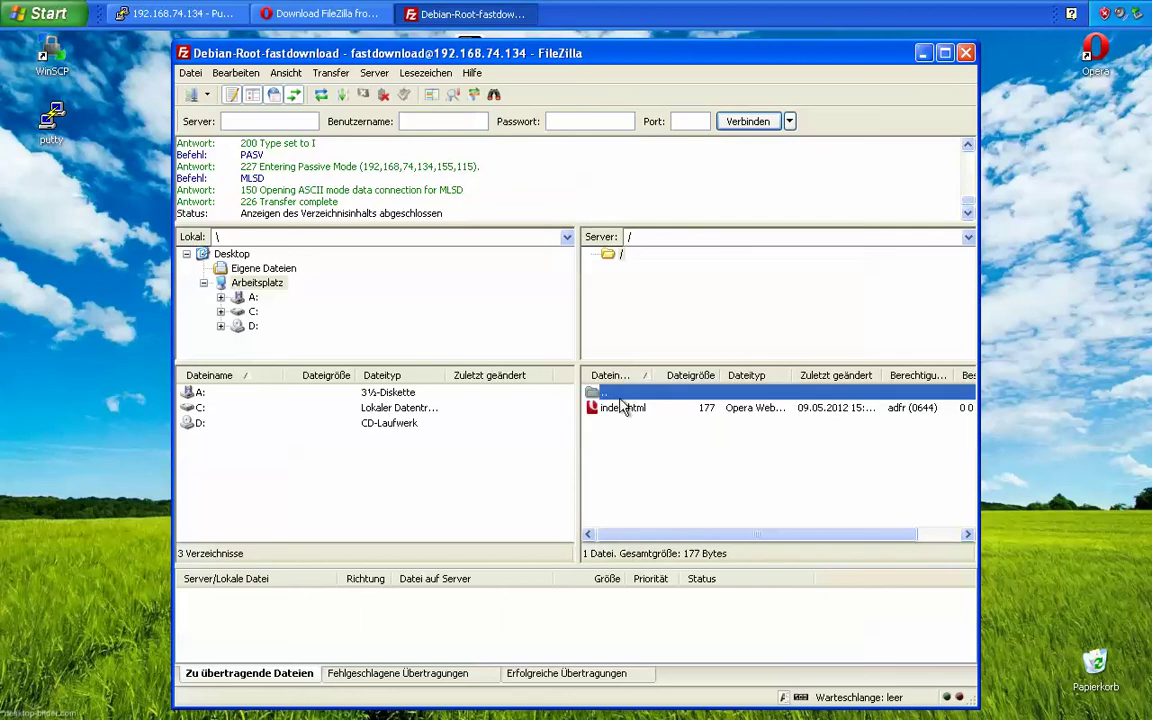
pyautogui.doubleClick(615, 395)
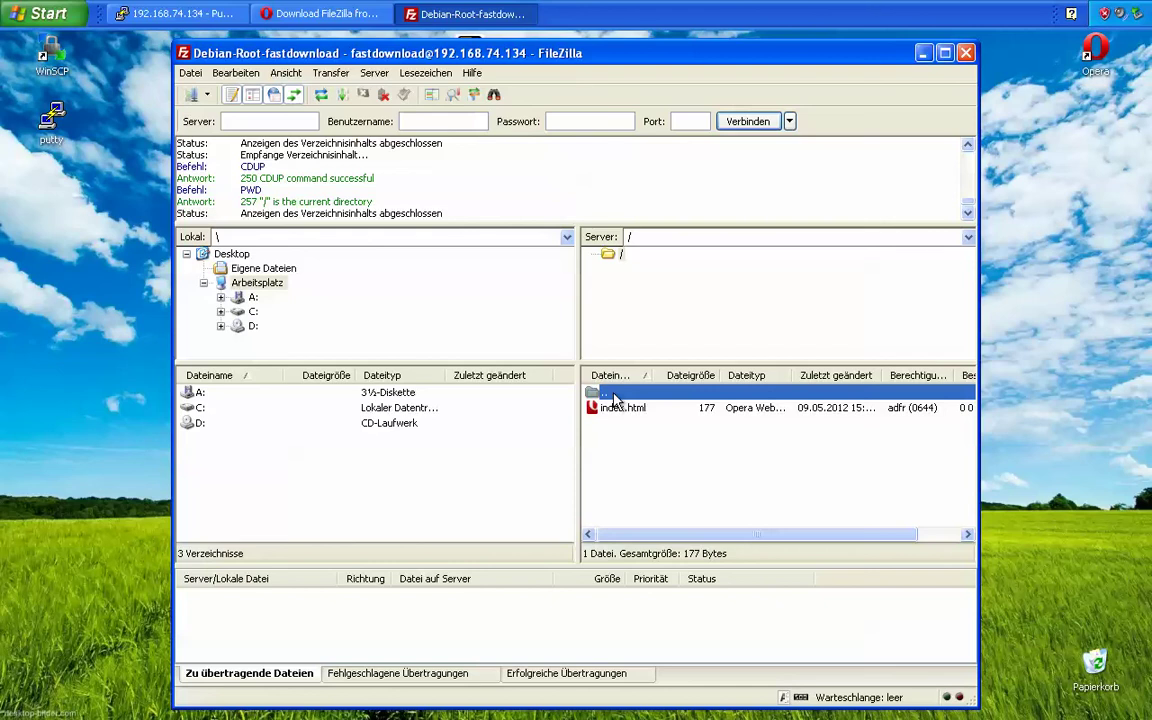
pyautogui.click(689, 491)
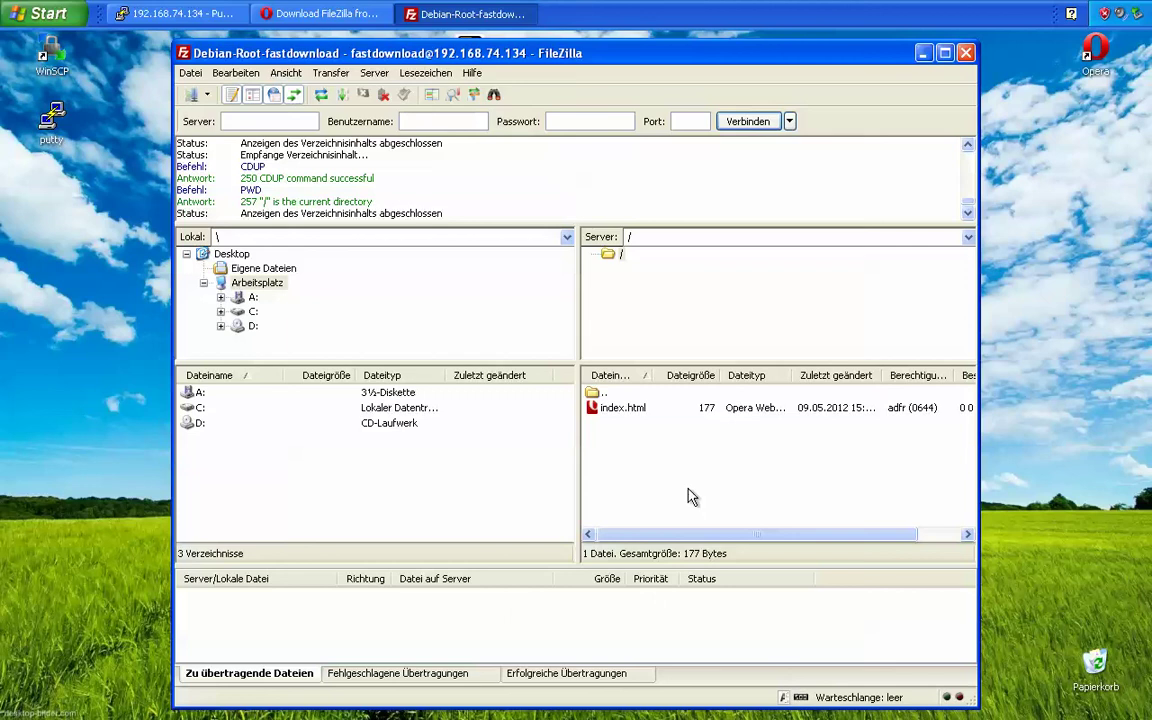
# - Try to create a directory named fastd in the server's root directory
pyautogui.rightClick(646, 452)
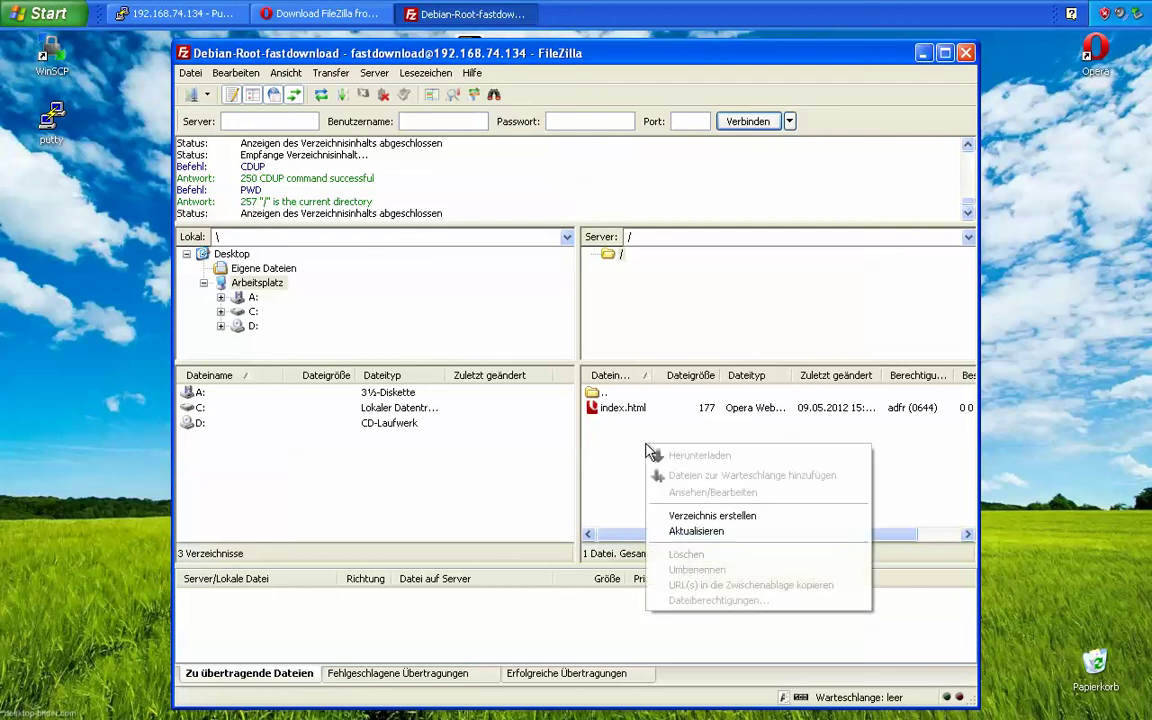
pyautogui.click(708, 516)
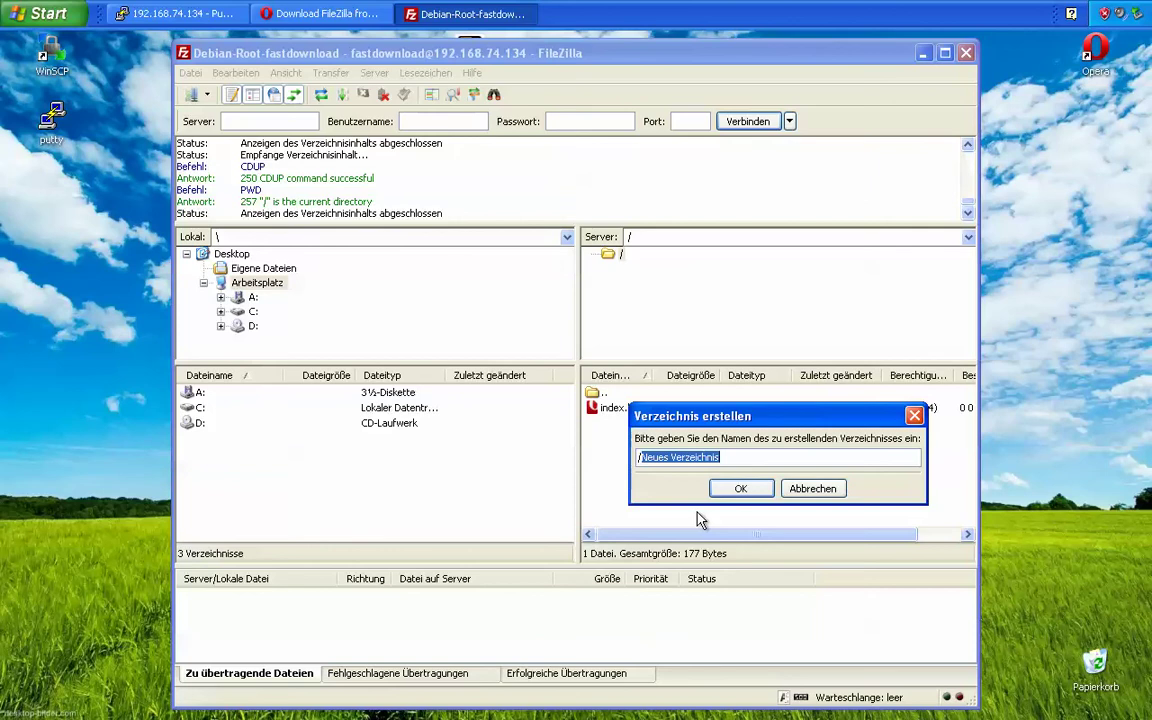
pyautogui.write('fast')
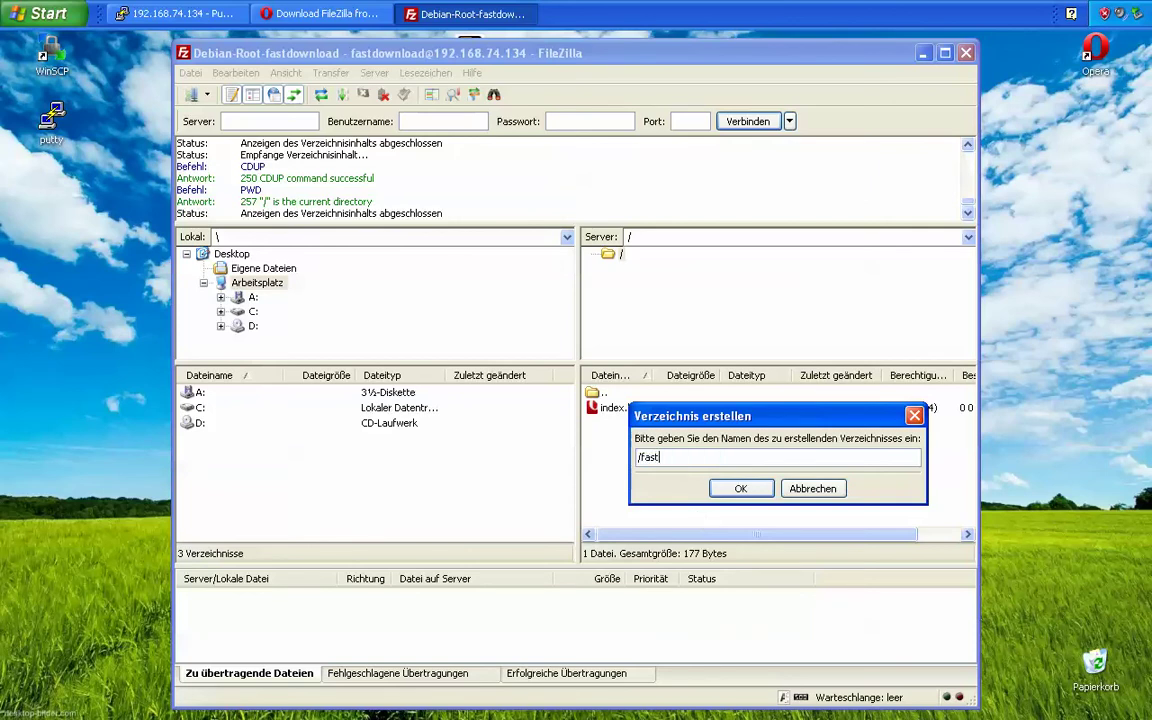
pyautogui.write('d')
pyautogui.press('Return')
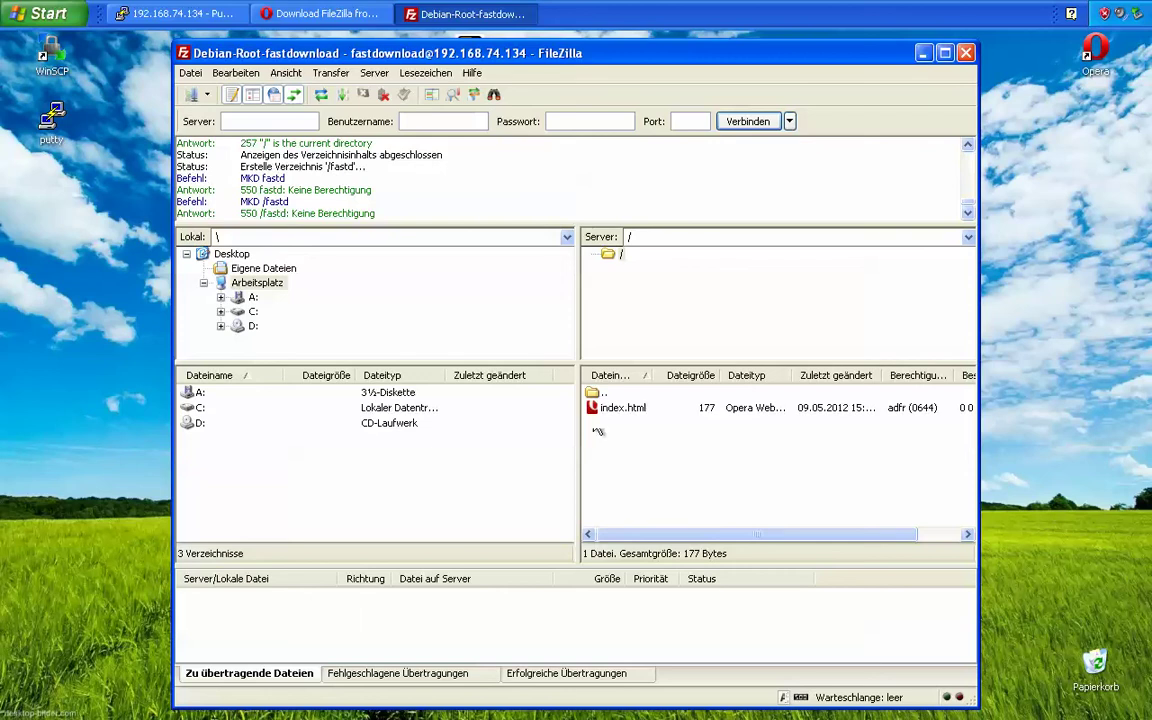
pyautogui.click(594, 305)
# - Open WinSCP, keep the leftover temporary folder, and start a new session entry
pyautogui.doubleClick(60, 62)
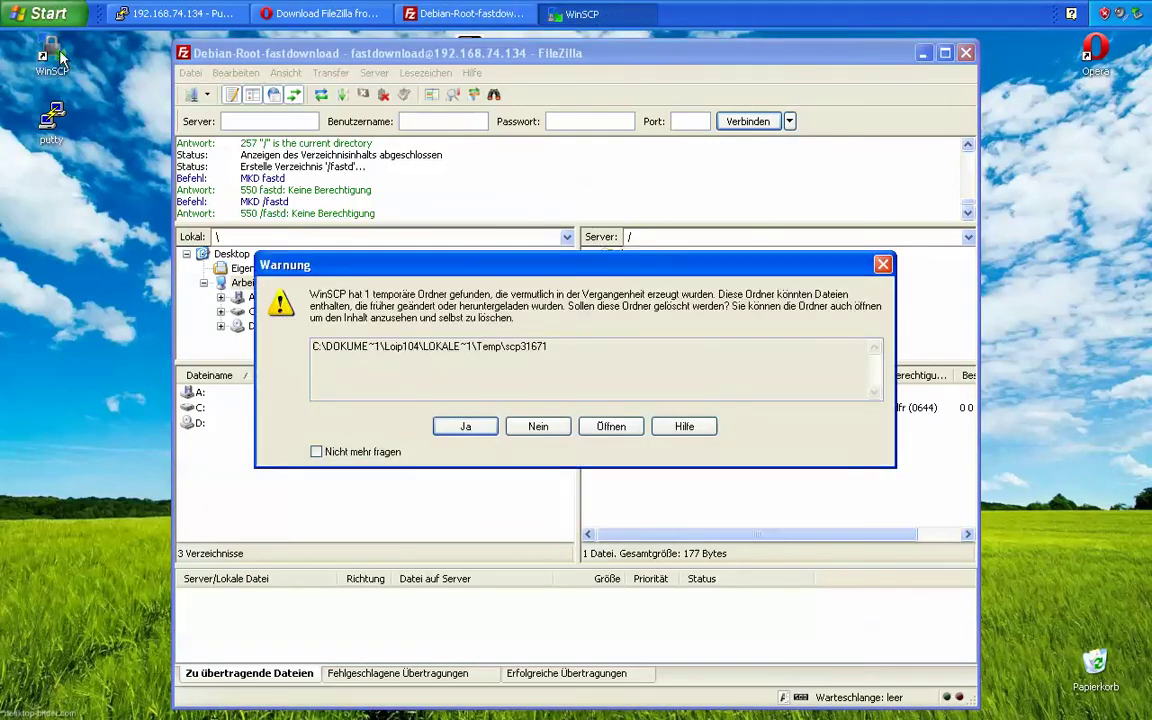
pyautogui.click(538, 426)
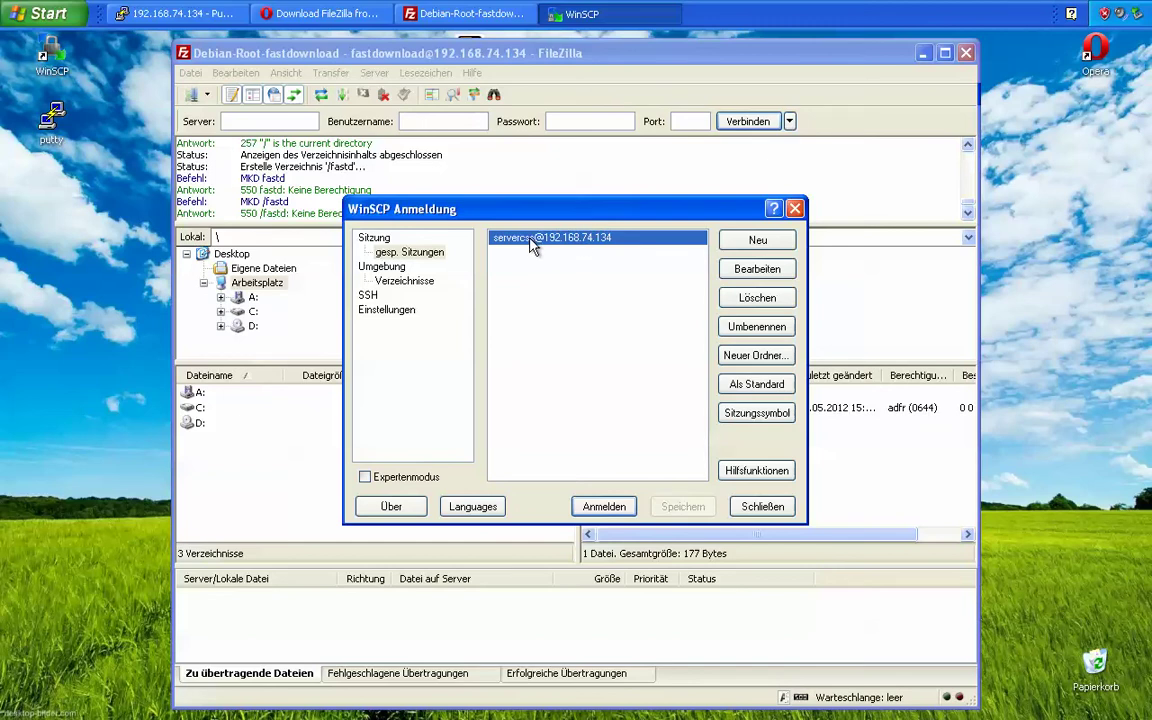
pyautogui.click(545, 238)
pyautogui.click(601, 286)
pyautogui.click(764, 247)
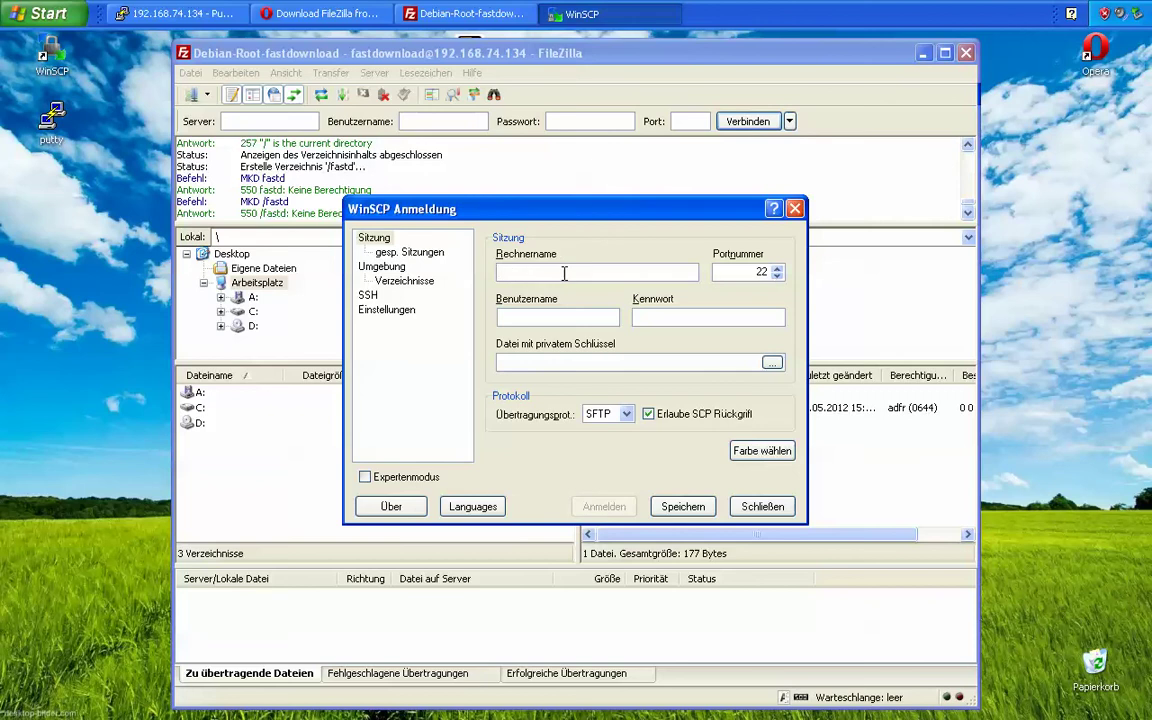
# - Set the session's host name to 192.168.74.134 and its user name to root
pyautogui.write('192')
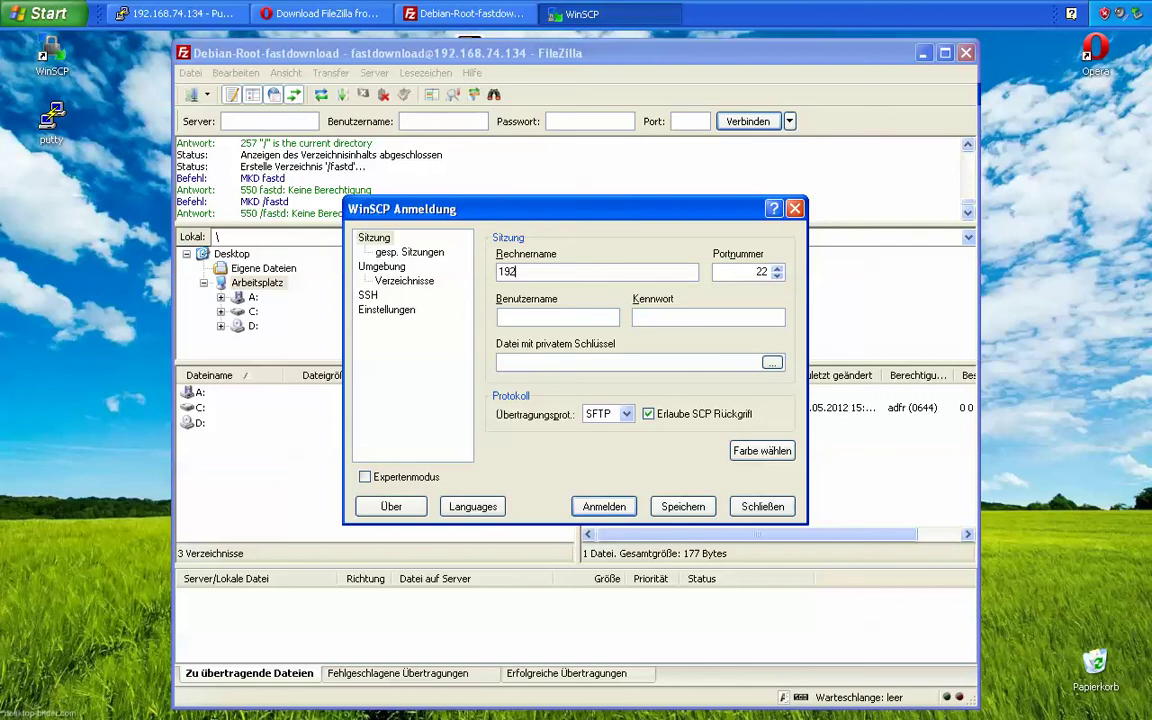
pyautogui.write('.168')
pyautogui.press('BackSpace')
pyautogui.press('BackSpace')
pyautogui.write('.74.')
pyautogui.write('root')
# - Set the transfer protocol to SCP and save the session under its suggested name
pyautogui.click(625, 416)
pyautogui.click(617, 444)
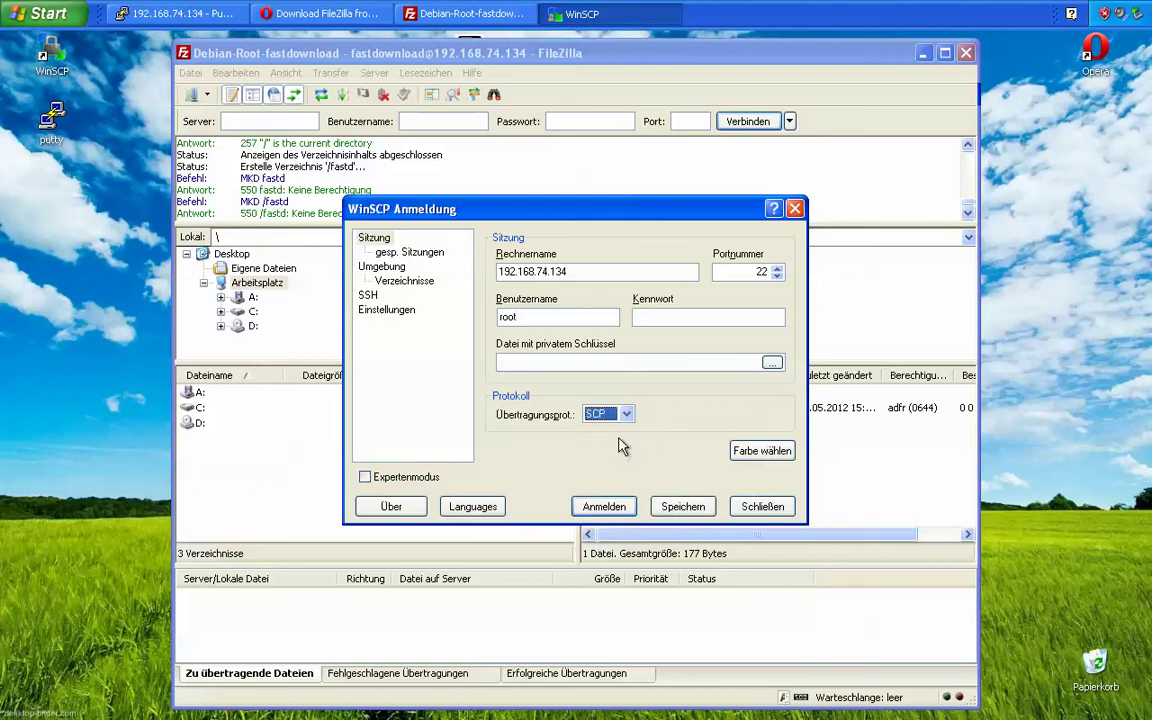
pyautogui.click(683, 507)
pyautogui.click(538, 404)
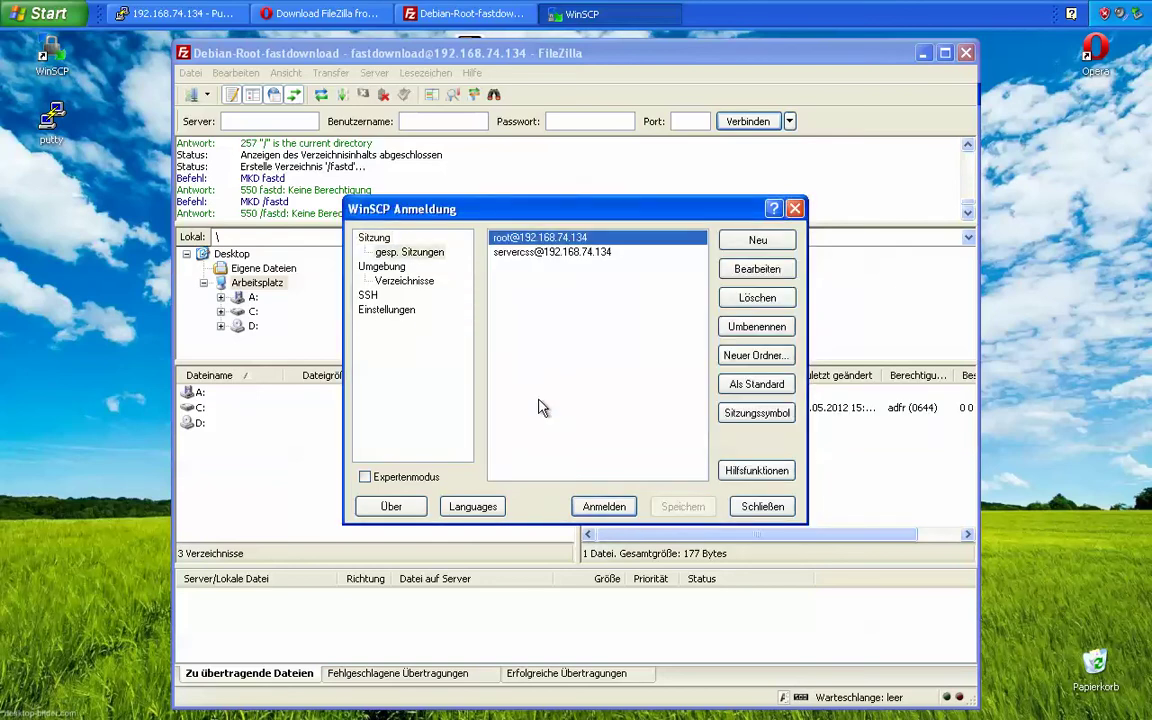
# - Connect with the saved root session on 192.168.74.134 and log in with the root account password
pyautogui.doubleClick(521, 238)
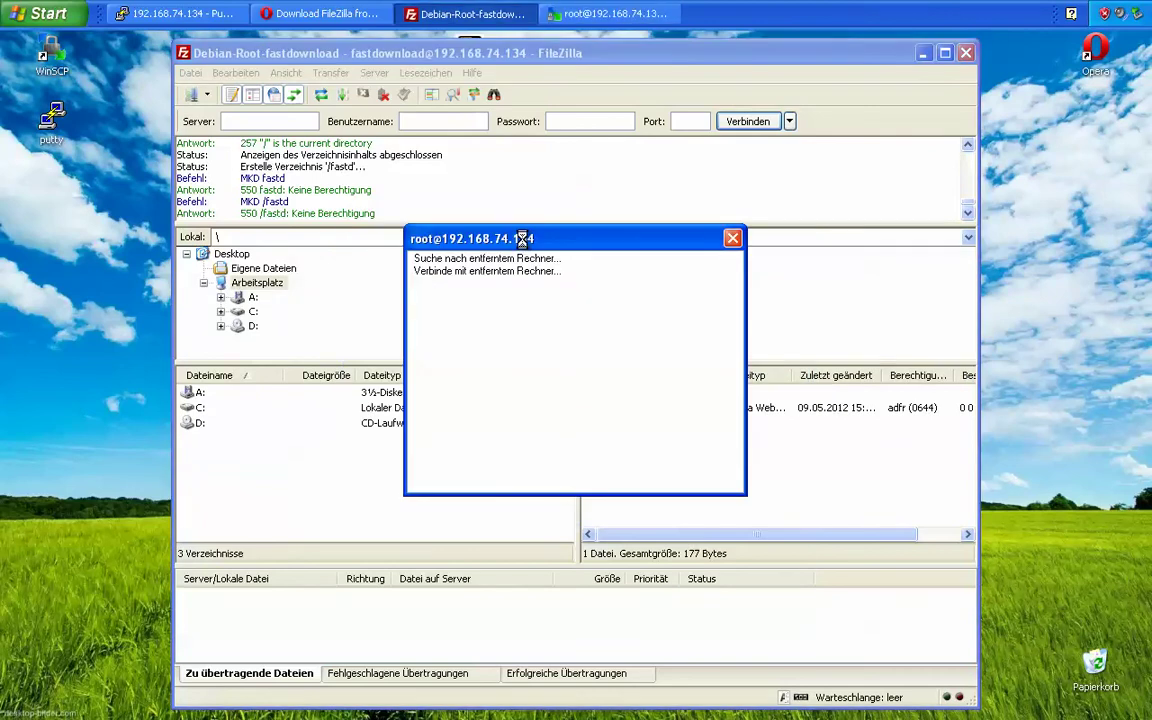
pyautogui.write('••••')
pyautogui.press('Return')
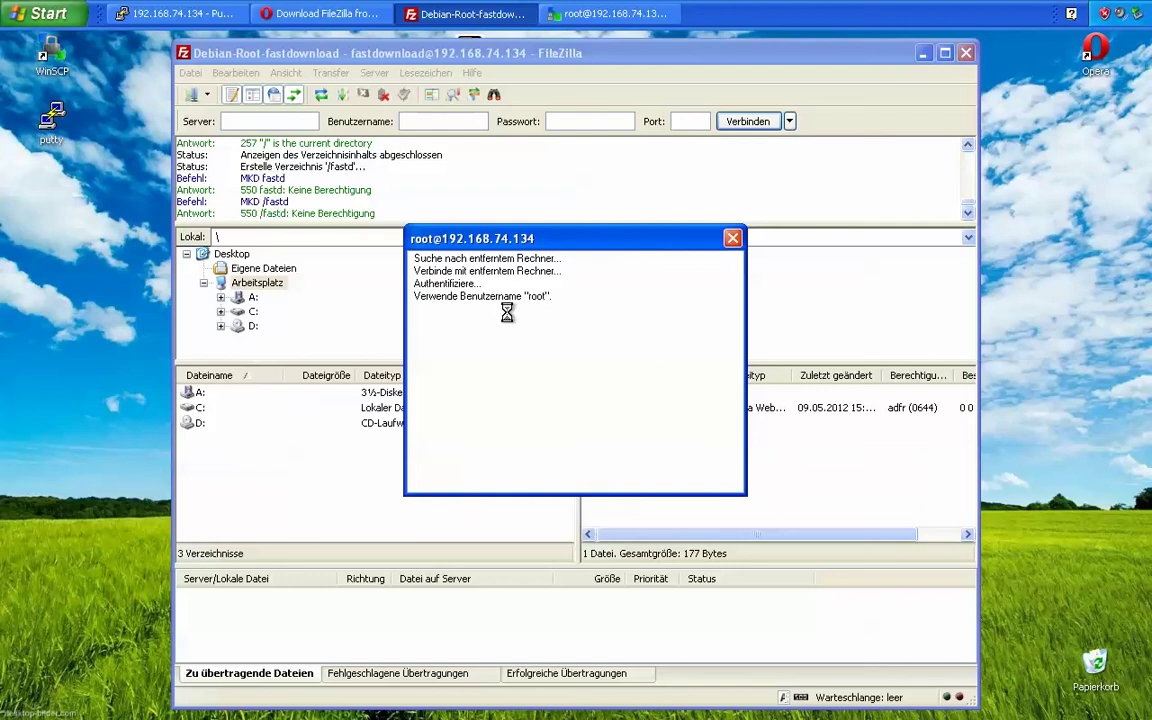
pyautogui.write('••••••')
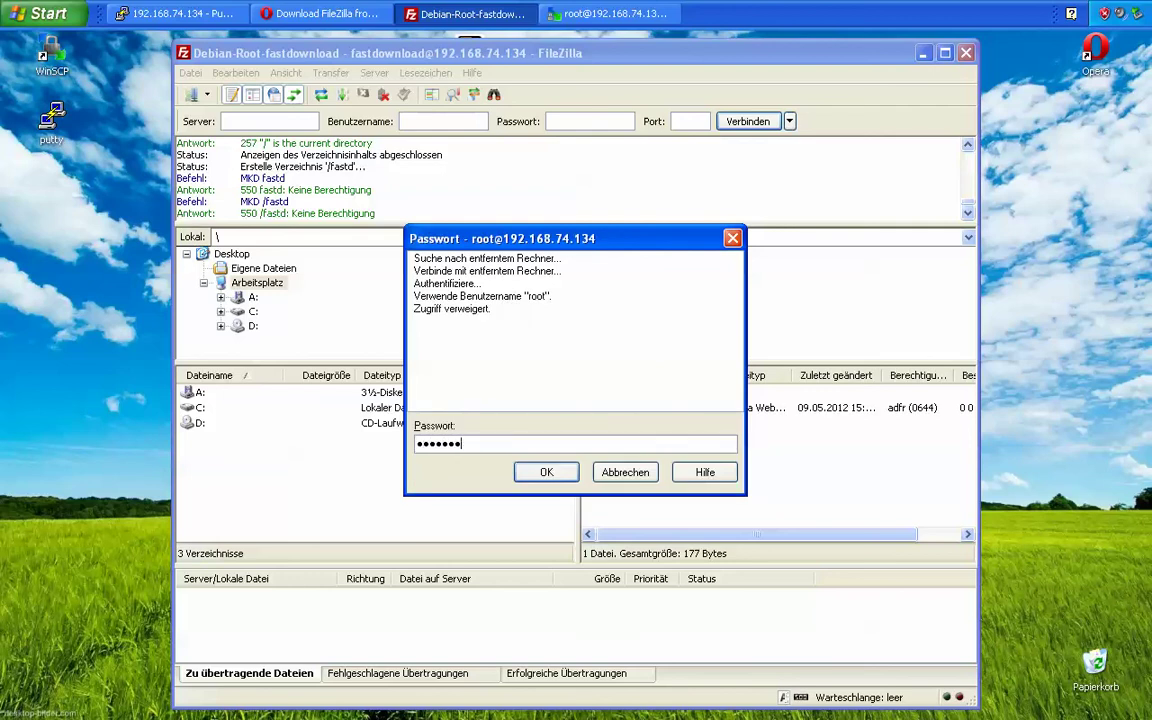
pyautogui.write('•••')
pyautogui.press('Return')
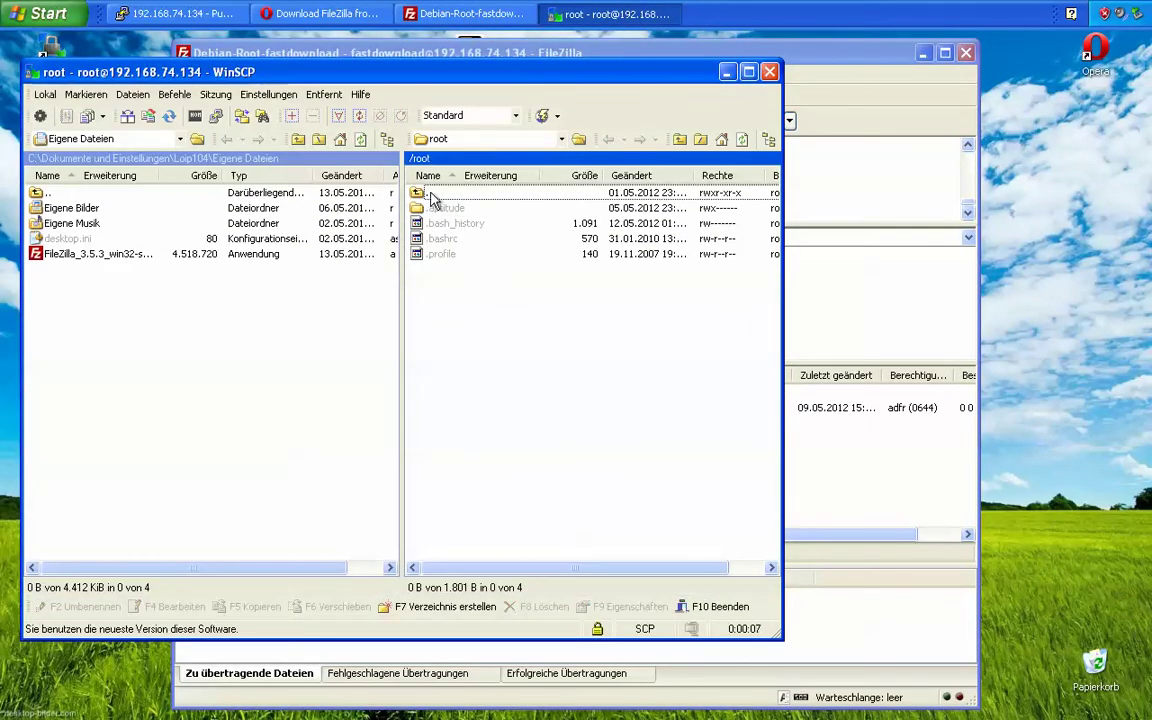
# - Go to the server's /var directory and look inside its www folder
pyautogui.doubleClick(432, 195)
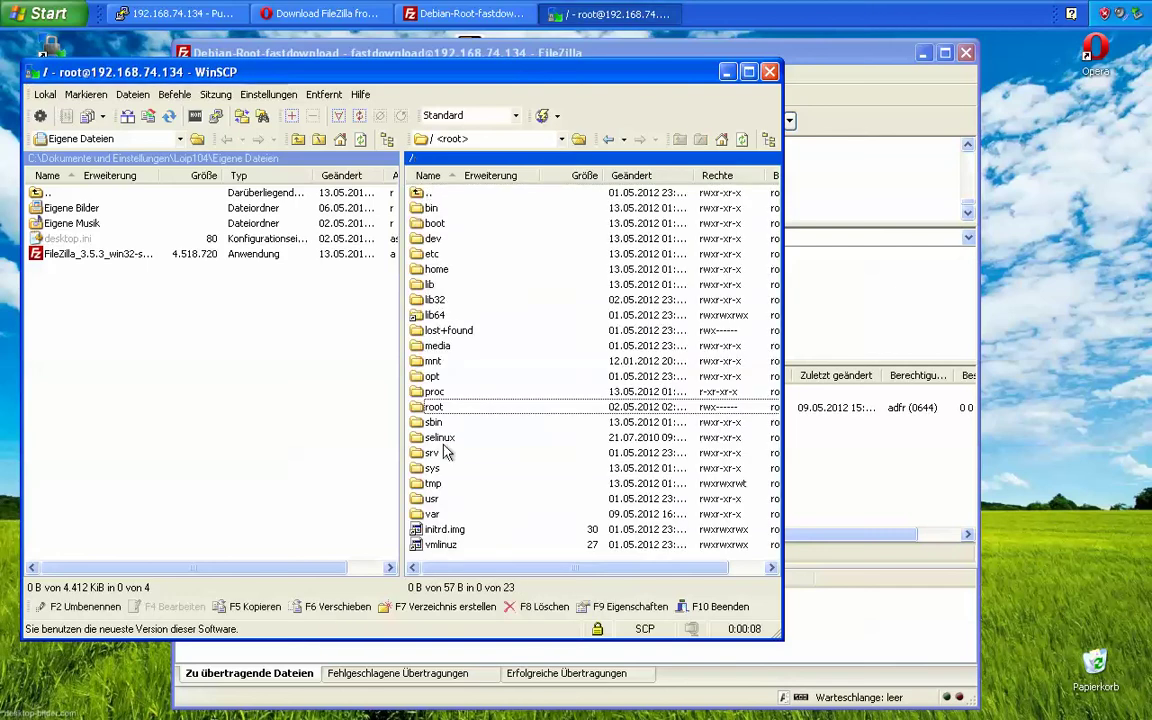
pyautogui.doubleClick(430, 514)
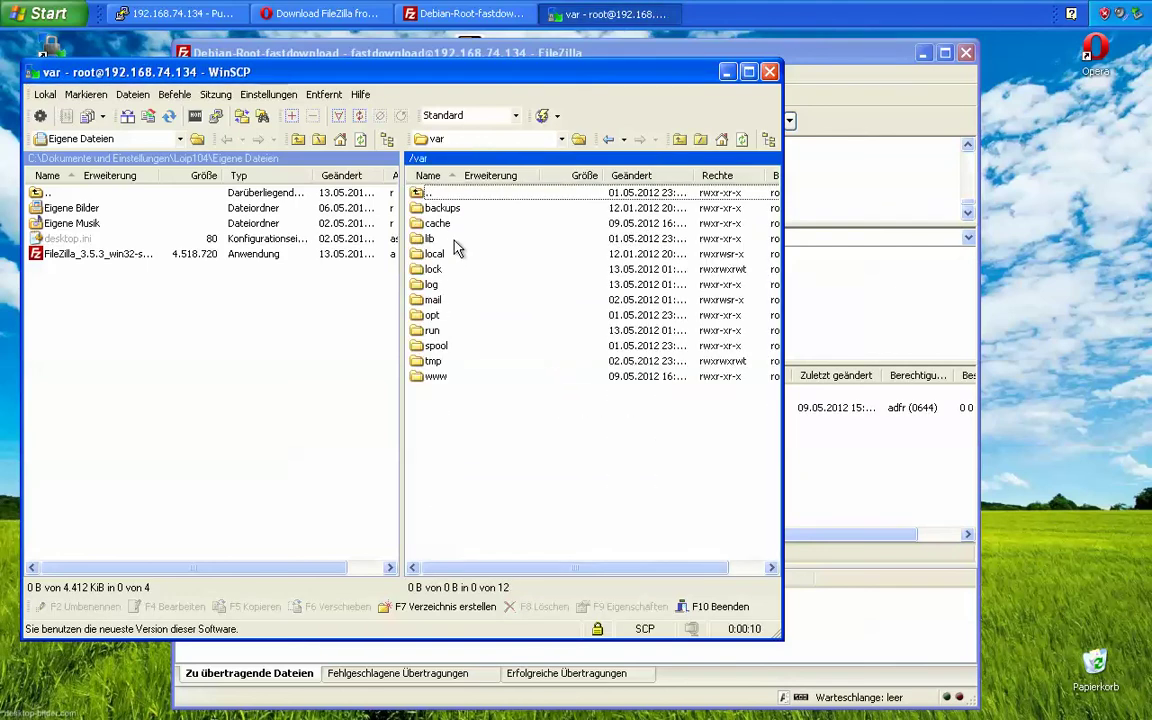
pyautogui.doubleClick(427, 377)
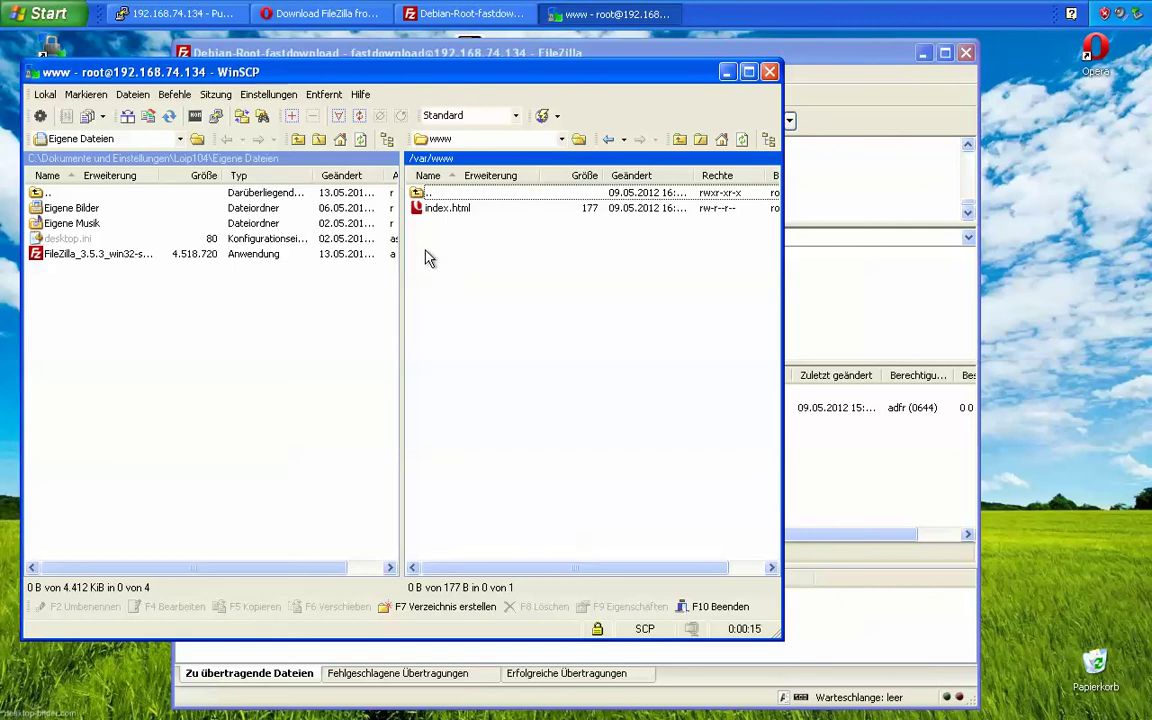
pyautogui.press('BackSpace')
# - Set the www folder's permissions to 0777, adding write access for group and others, and apply them recursively
pyautogui.rightClick(432, 377)
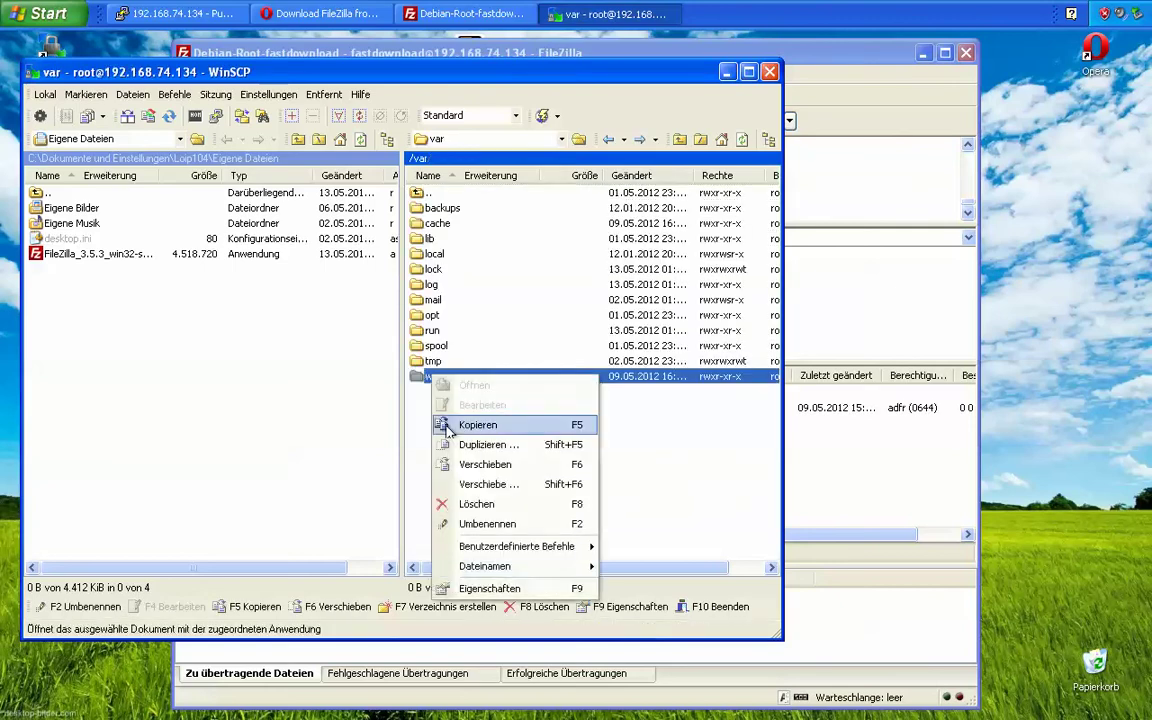
pyautogui.click(509, 587)
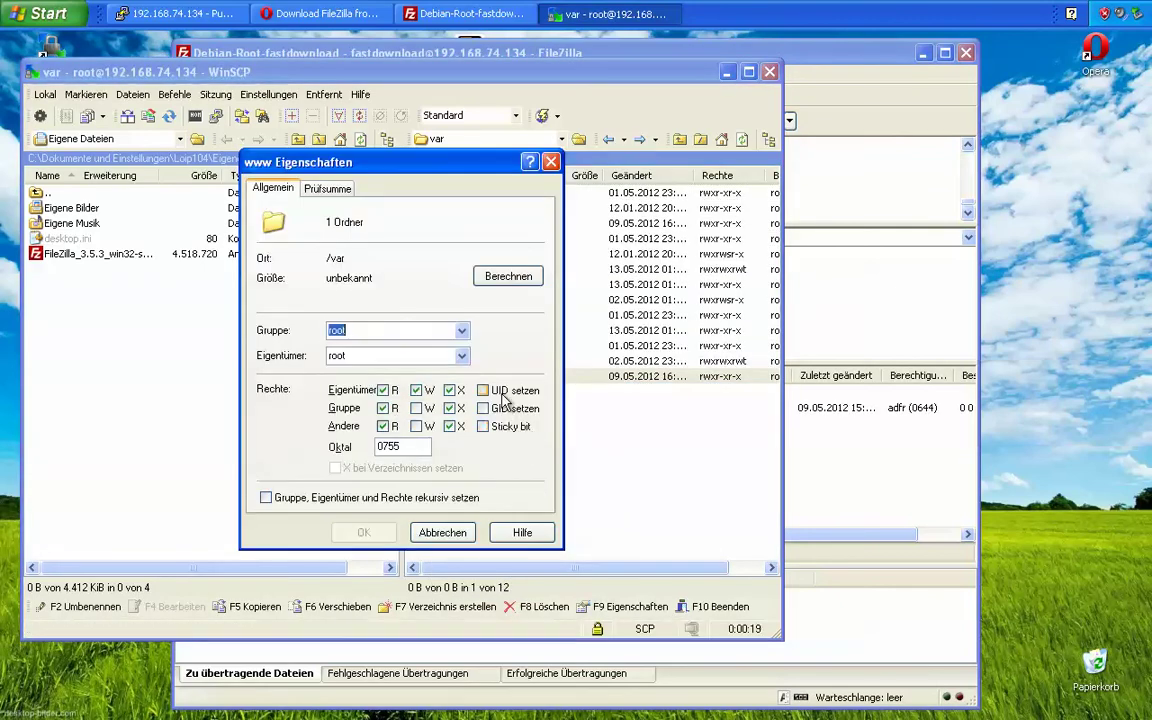
pyautogui.click(465, 331)
pyautogui.press('Tab')
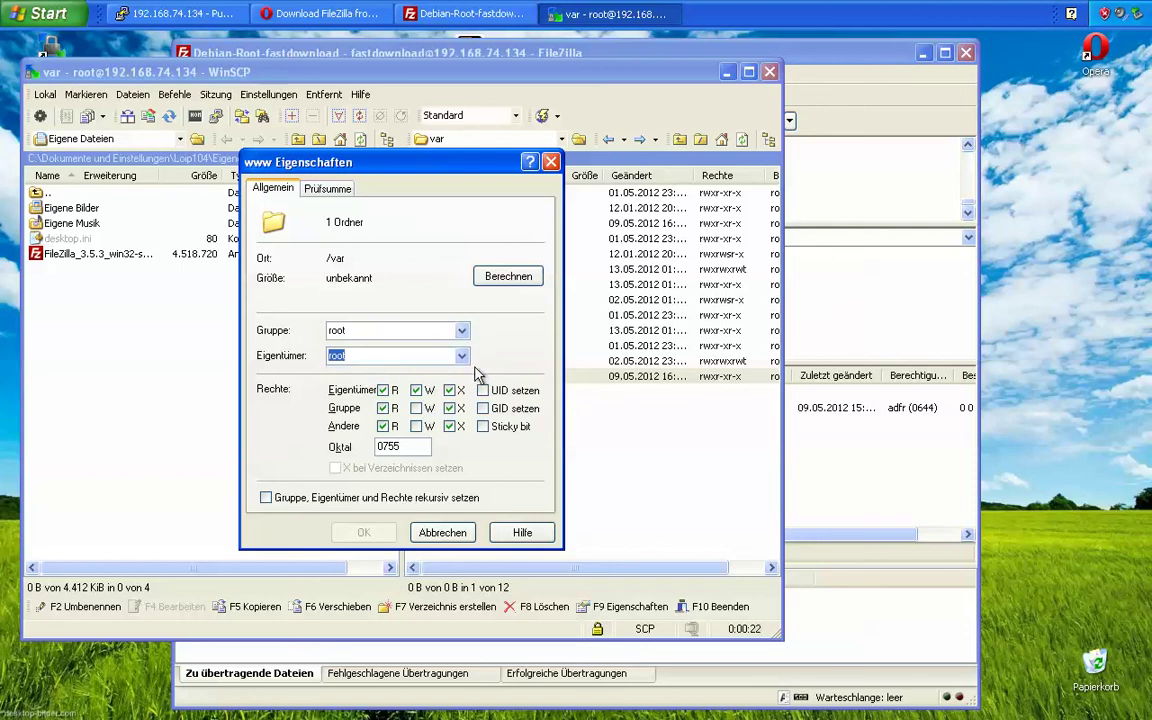
pyautogui.click(417, 409)
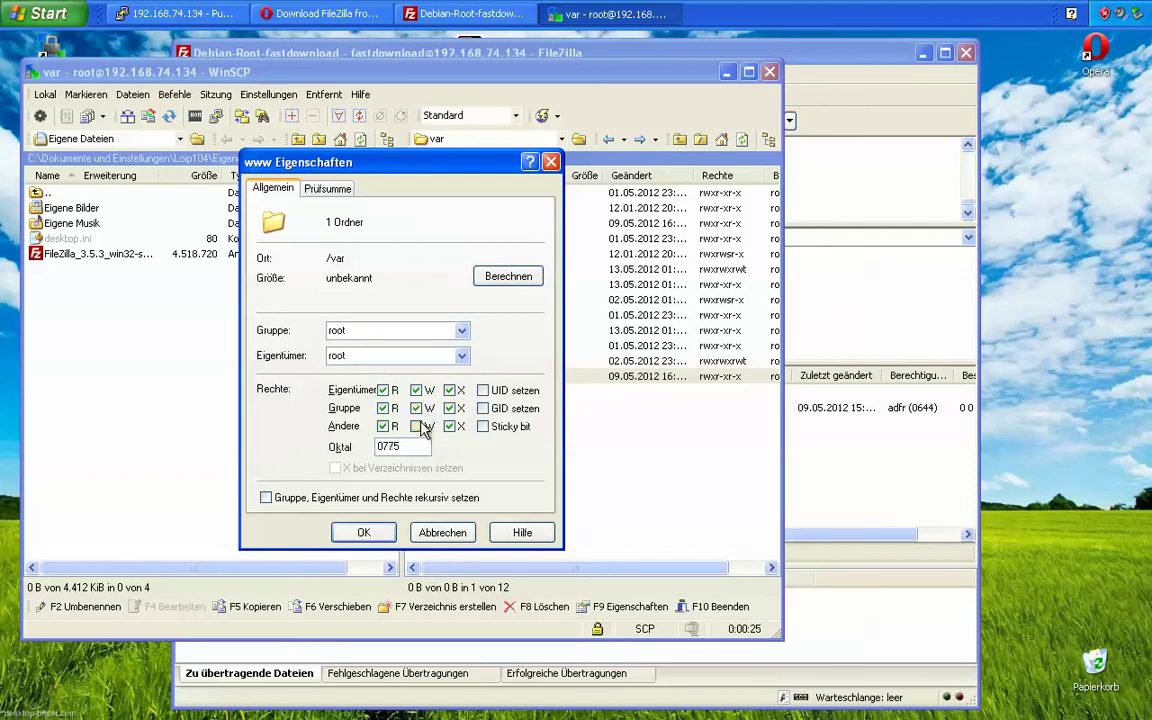
pyautogui.click(312, 497)
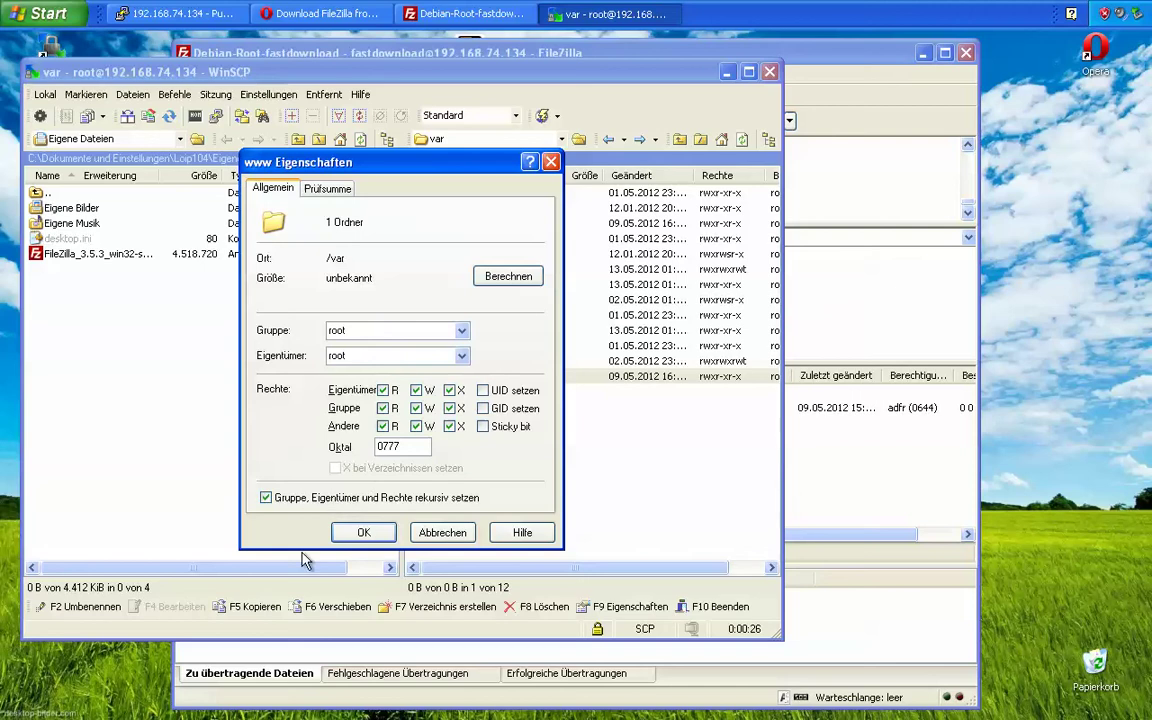
pyautogui.click(364, 532)
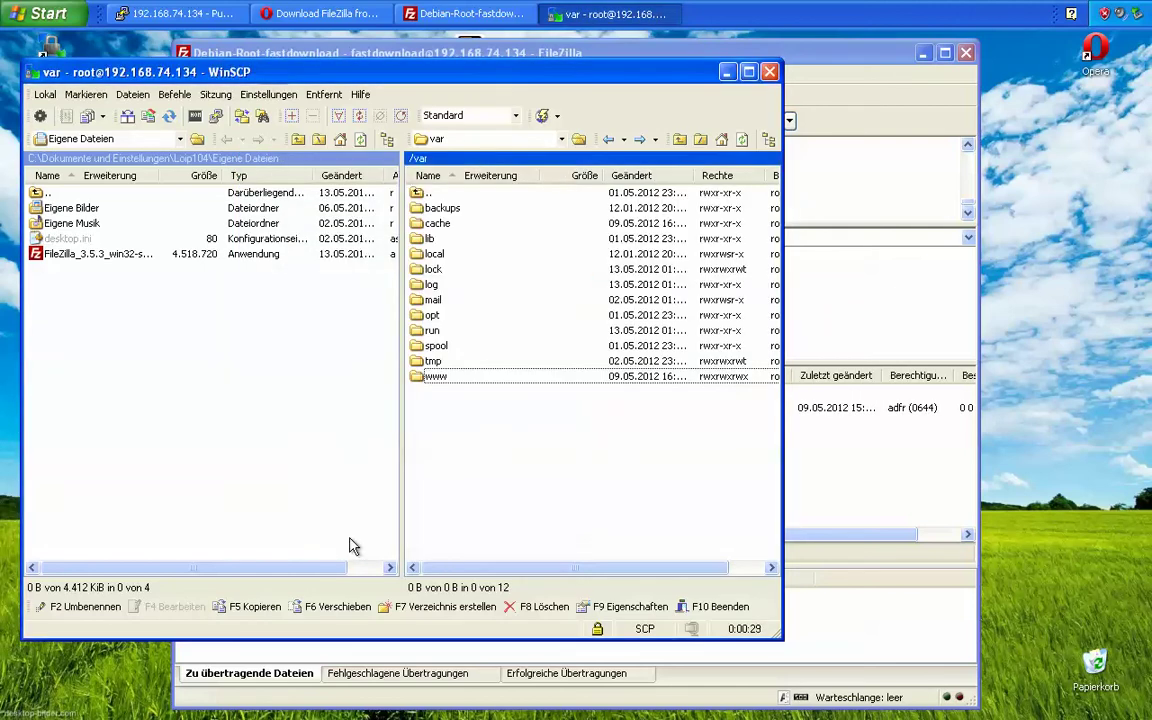
# - Switch back to FileZilla and create a directory named fastd in the server's root
pyautogui.click(790, 421)
pyautogui.rightClick(656, 455)
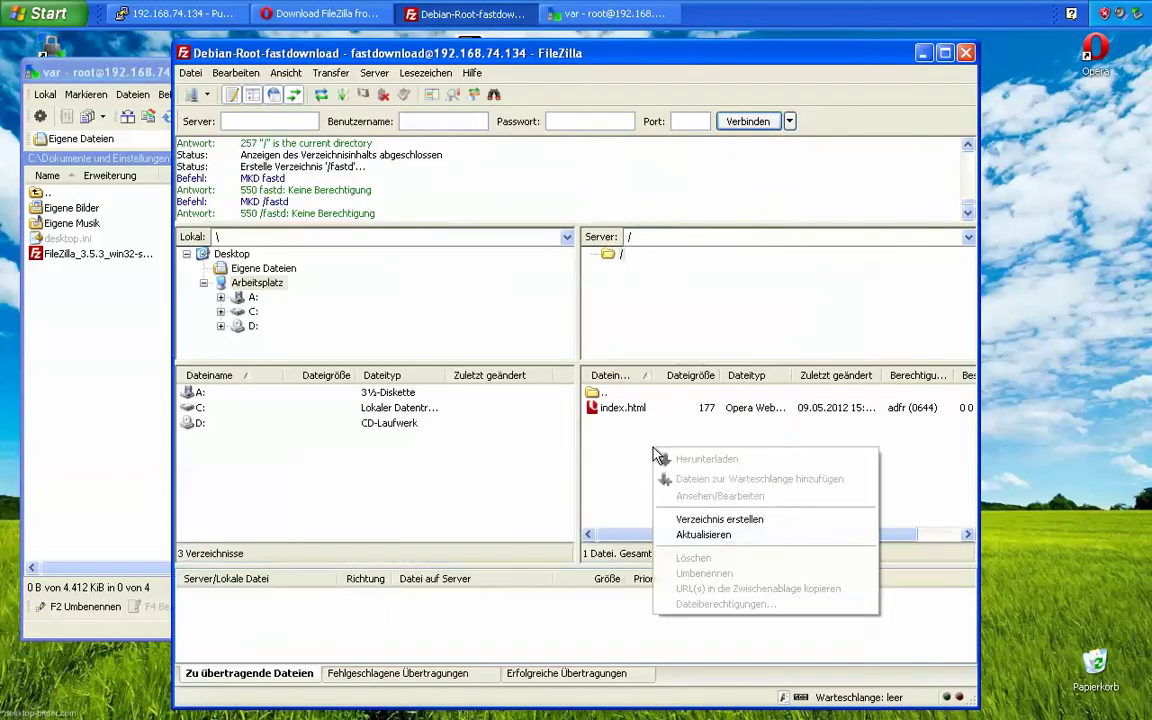
pyautogui.click(716, 521)
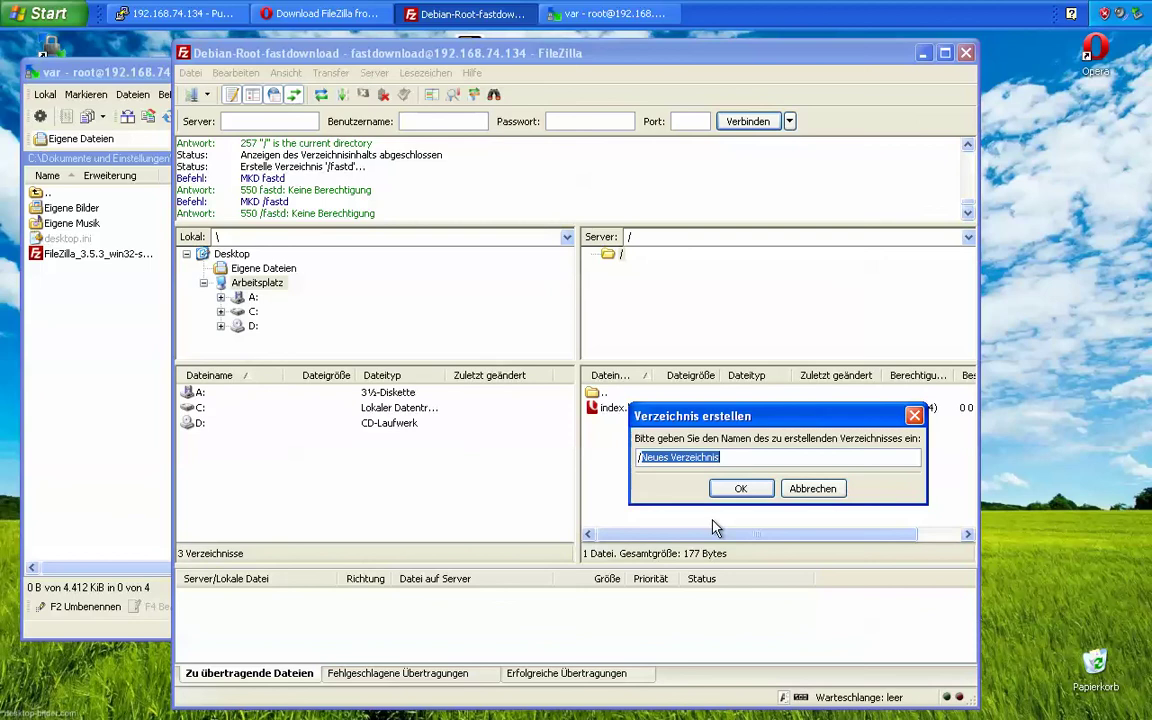
pyautogui.write('fastd')
pyautogui.press('Return')
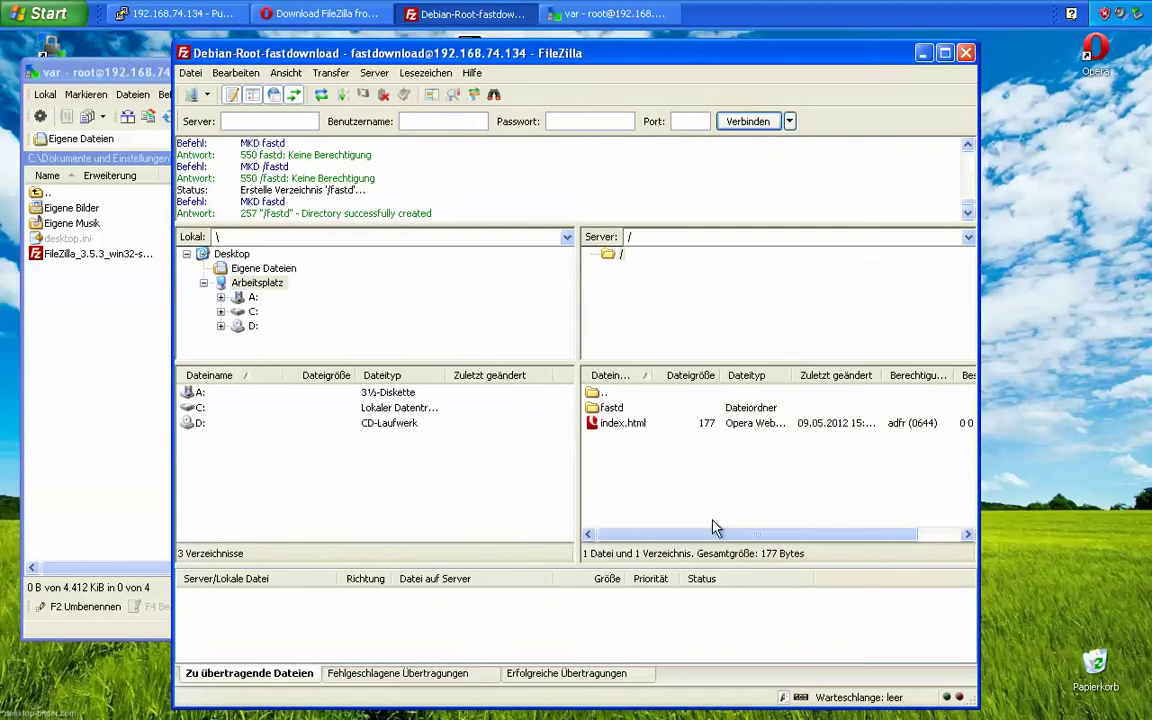
# - Open the fastd directory on the server and minimize the WinSCP window
pyautogui.doubleClick(611, 407)
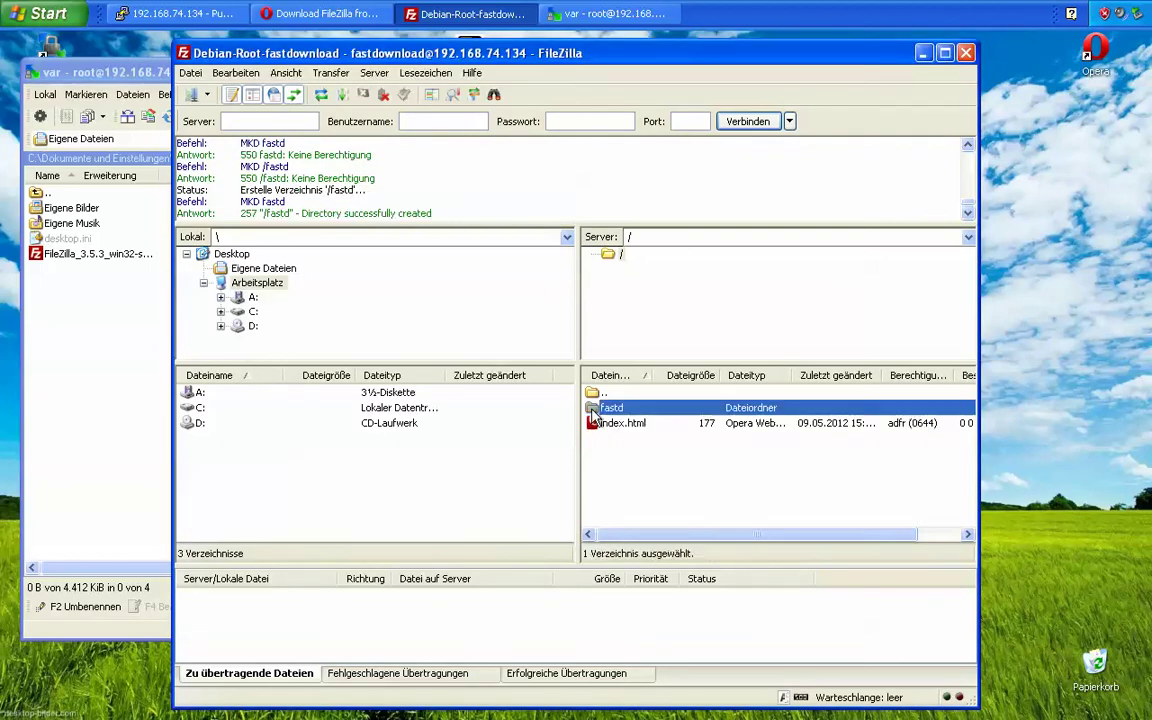
pyautogui.click(162, 419)
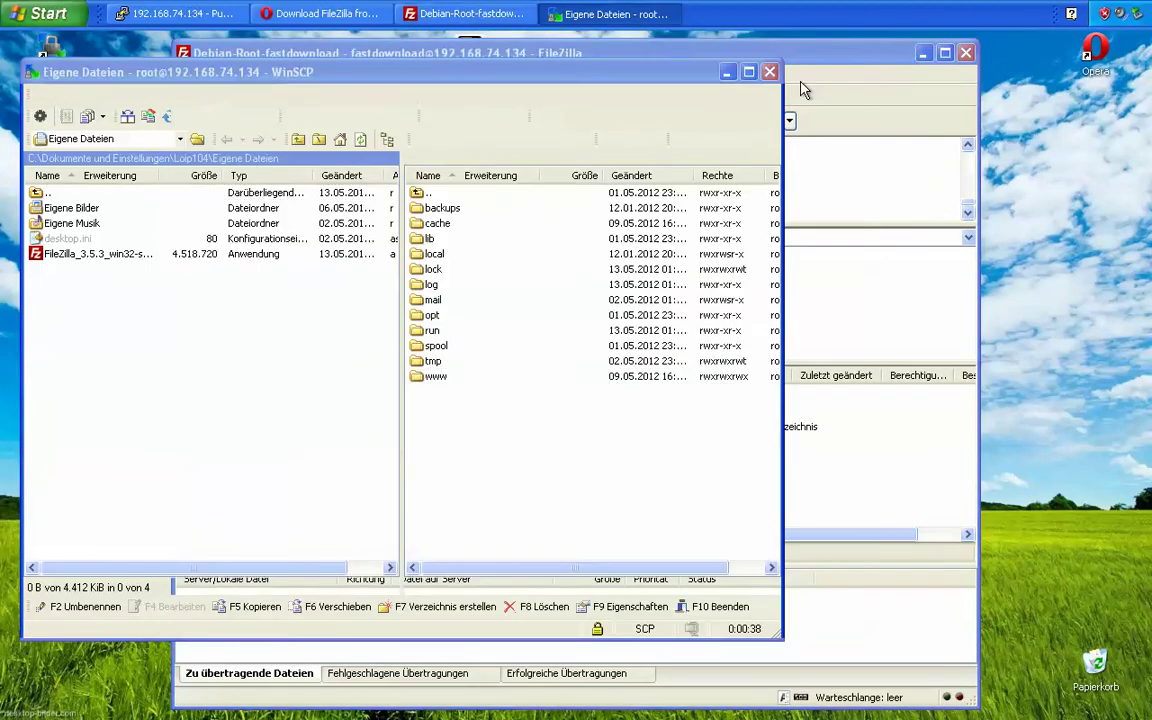
pyautogui.click(729, 72)
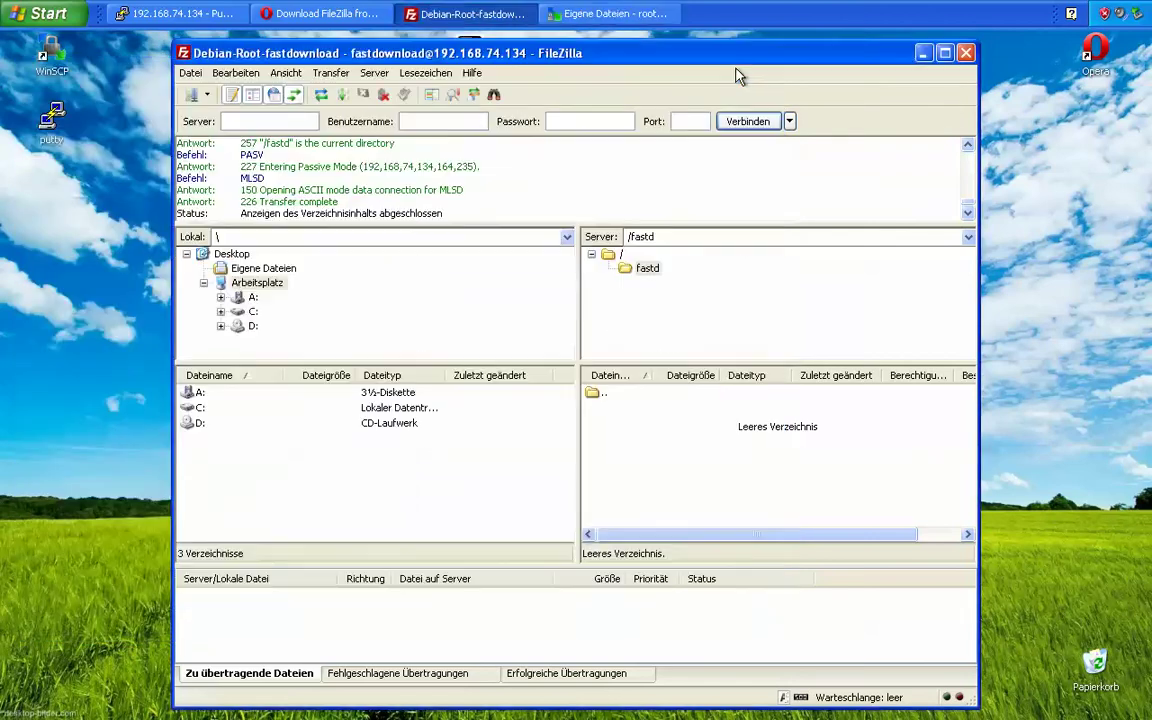
# - Create a directory named cstrike inside /fastd
pyautogui.rightClick(616, 452)
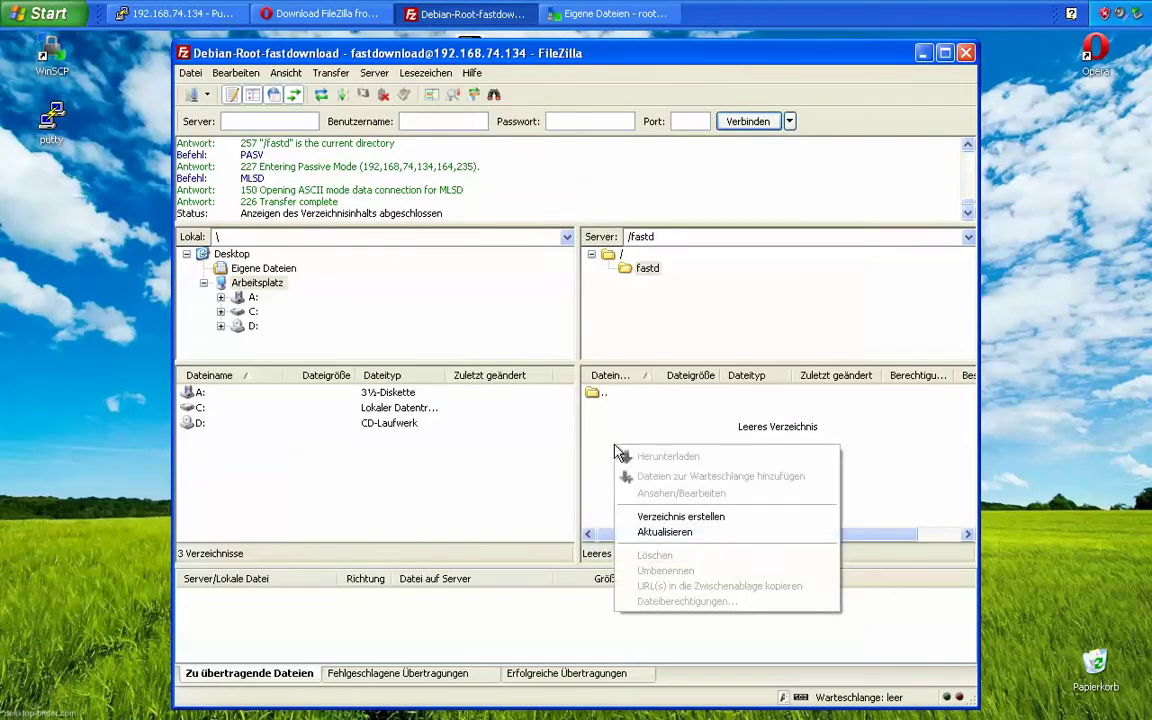
pyautogui.click(670, 516)
pyautogui.write('cstrike')
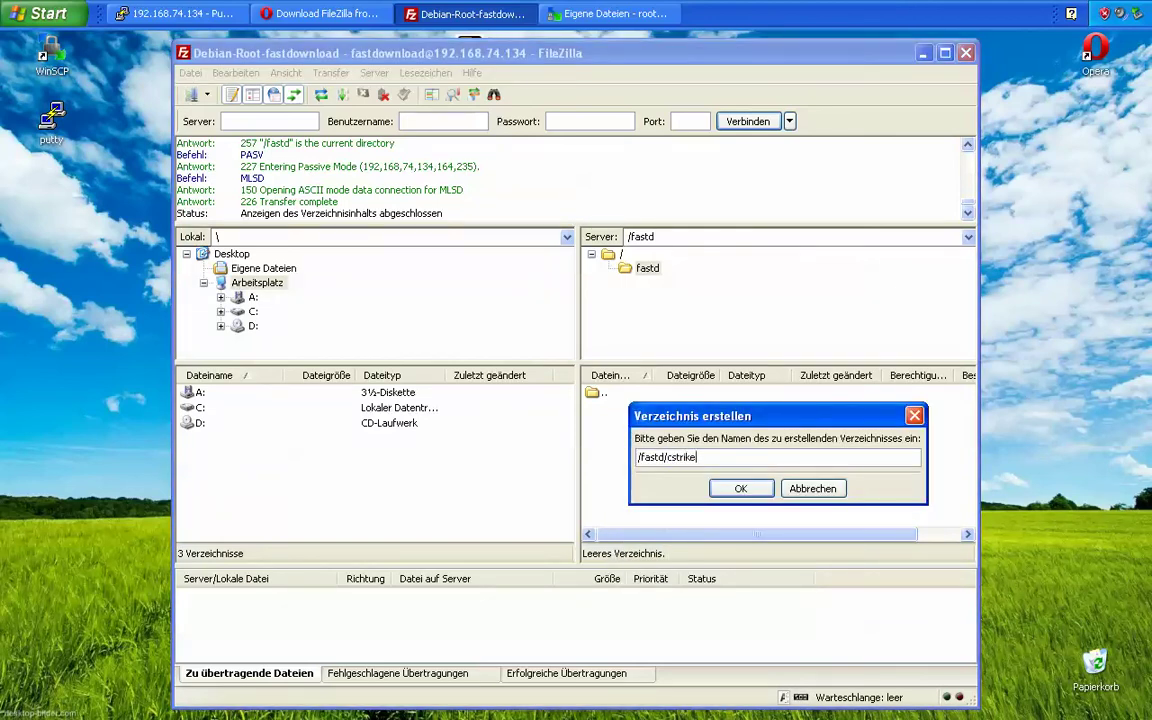
pyautogui.press('Return')
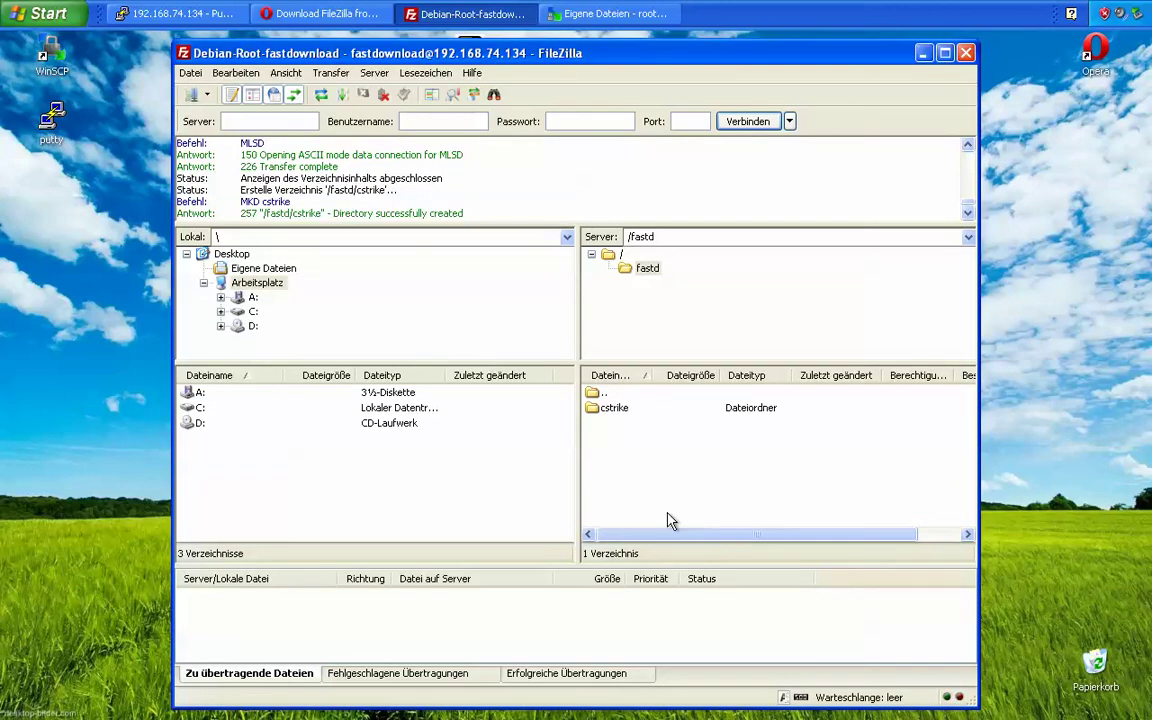
# - Create a directory named maps inside /fastd/cstrike on the server
pyautogui.doubleClick(609, 407)
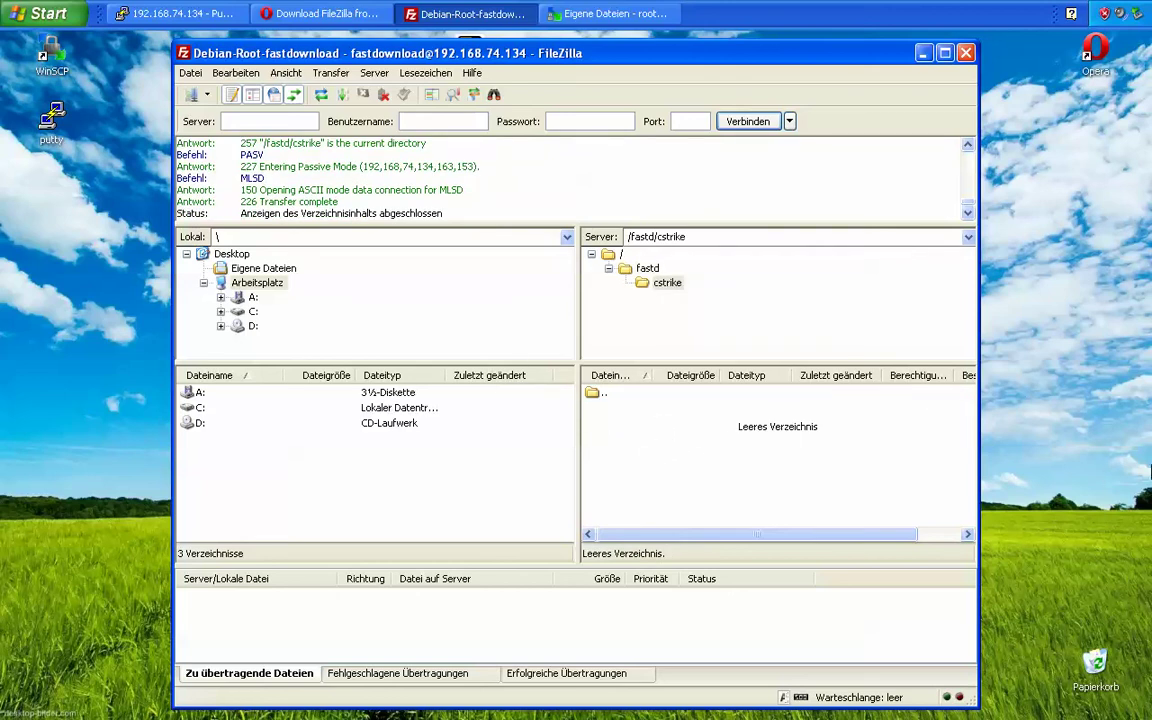
pyautogui.rightClick(726, 463)
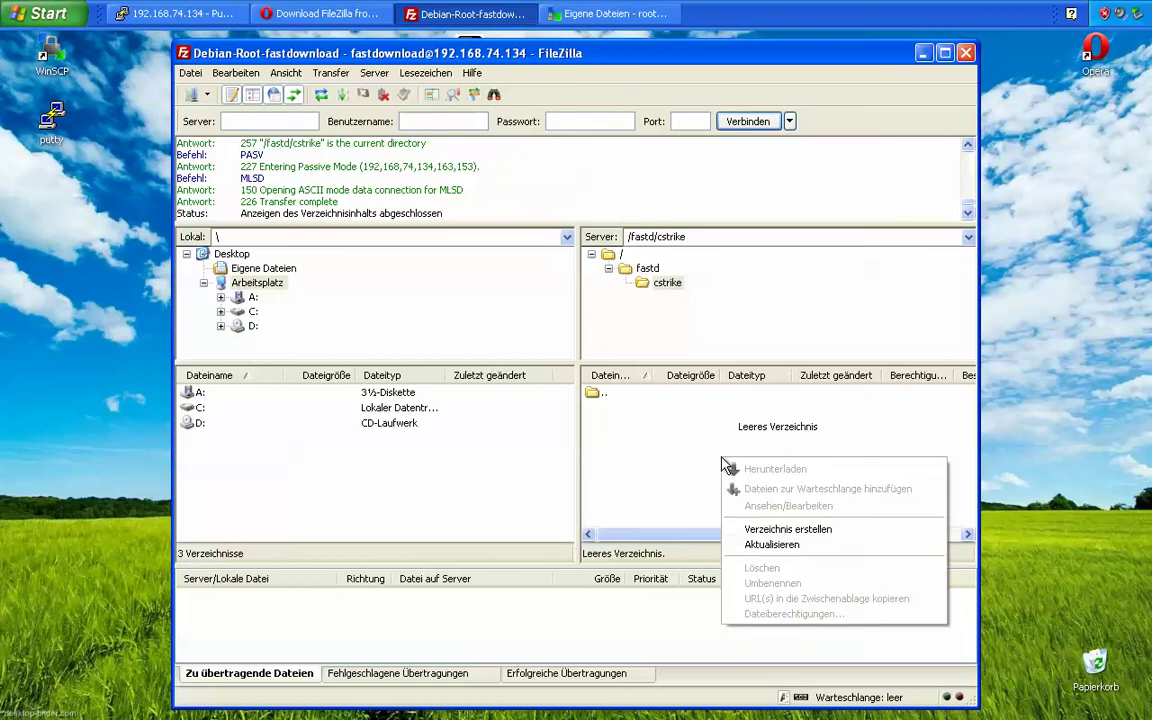
pyautogui.click(775, 529)
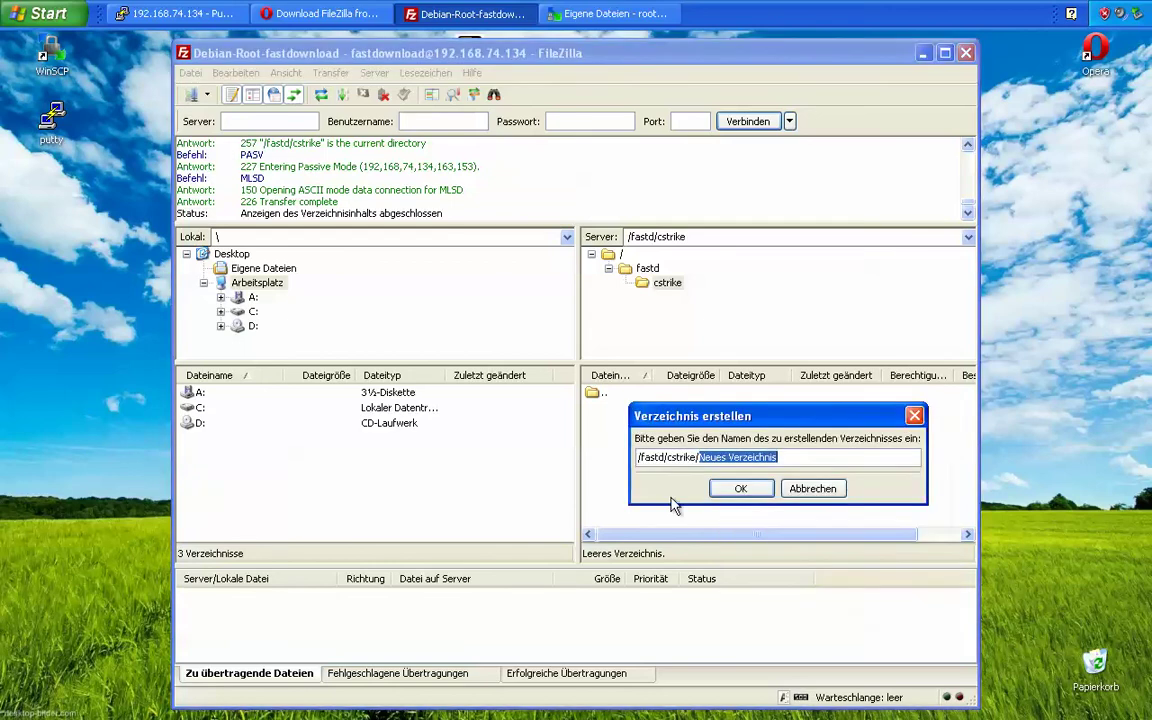
pyautogui.write('map')
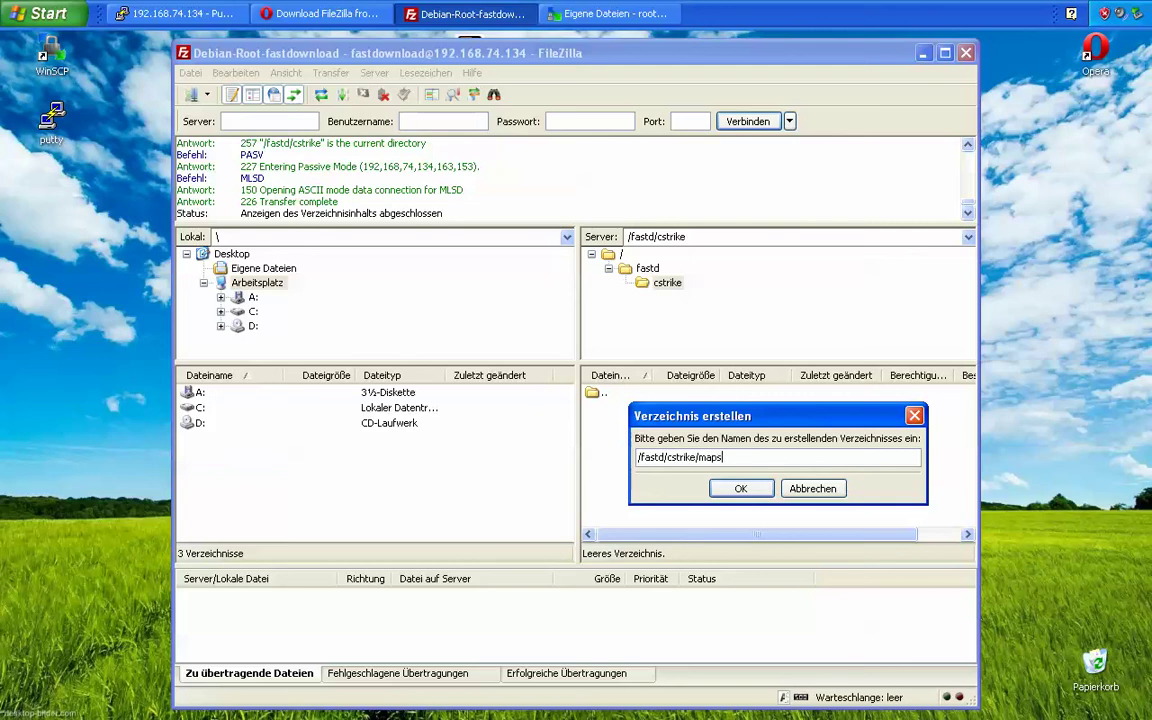
pyautogui.press('Return')
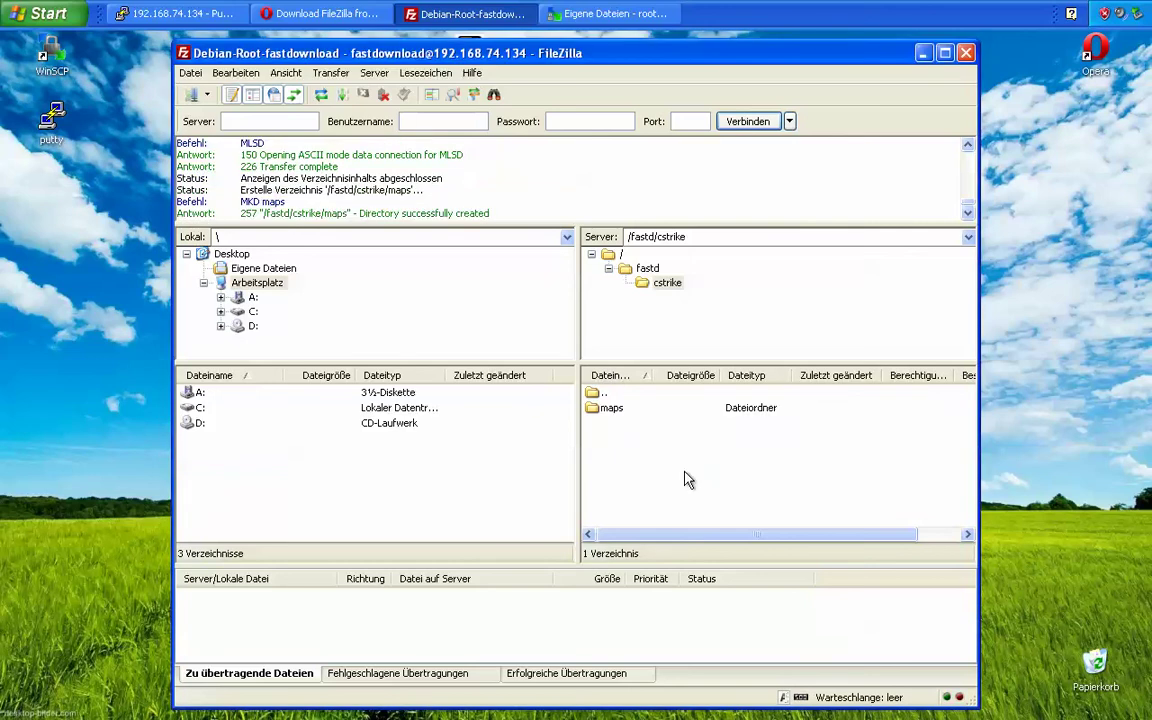
# - Switch to a new WinSCP window and log in with the saved servercss session, entering the account password
pyautogui.click(923, 55)
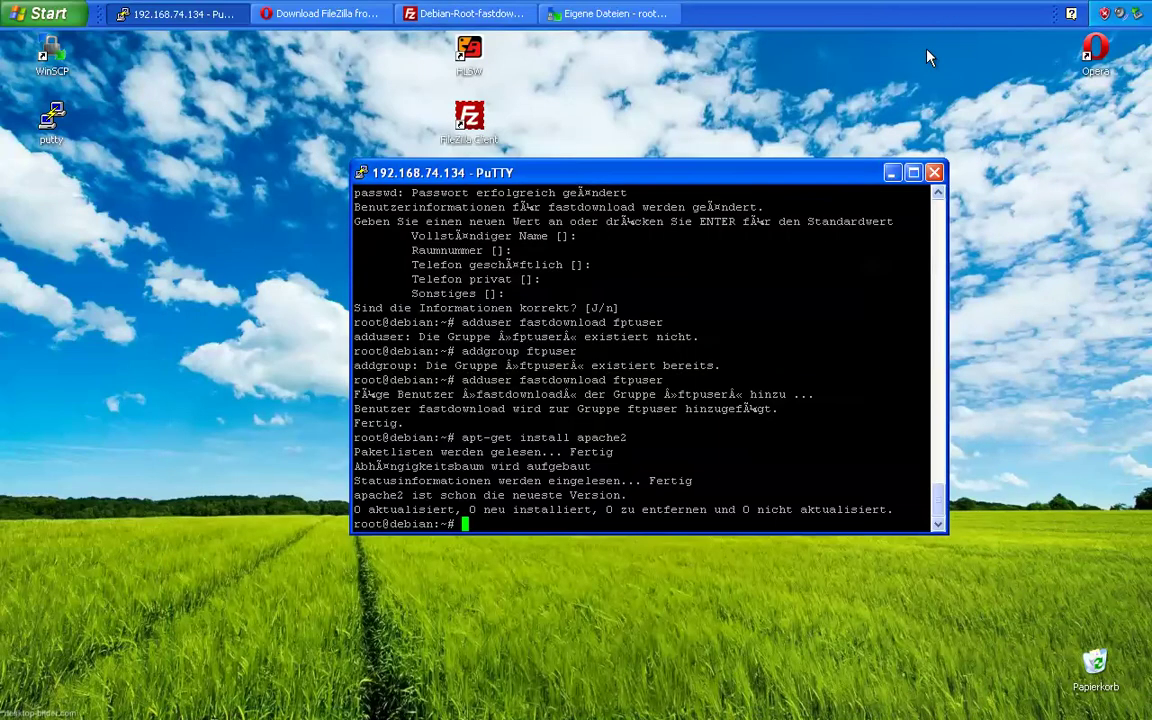
pyautogui.moveTo(558, 178); pyautogui.dragTo(658, 173)
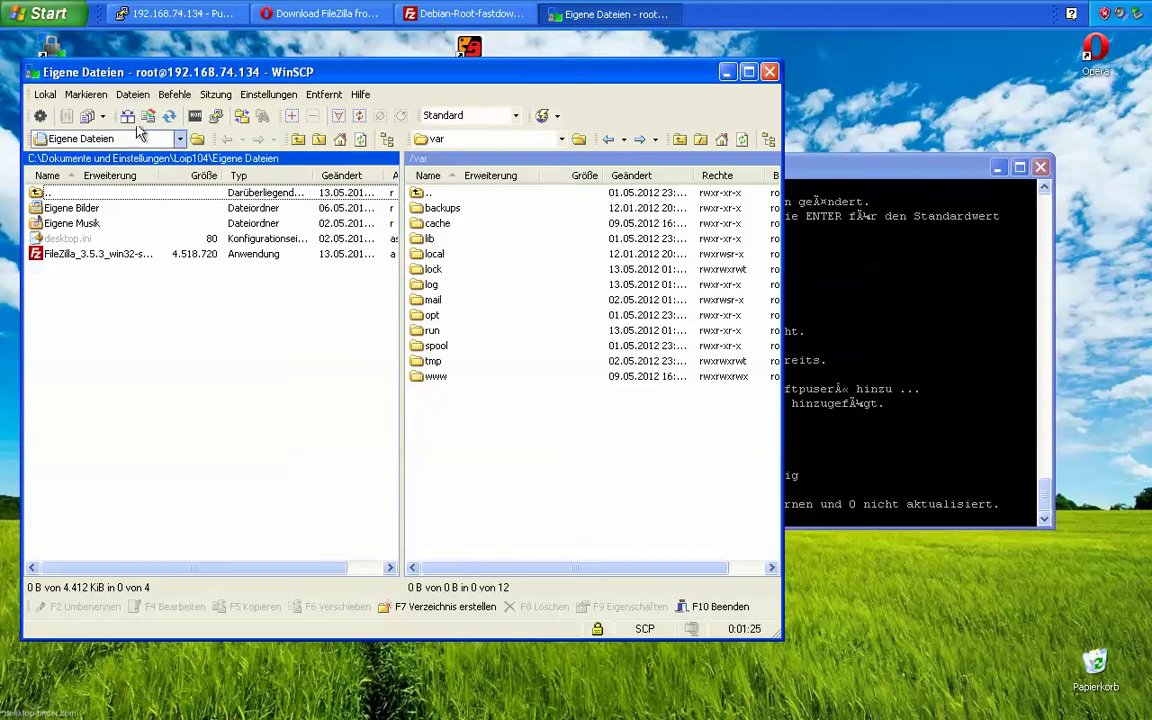
pyautogui.click(727, 71)
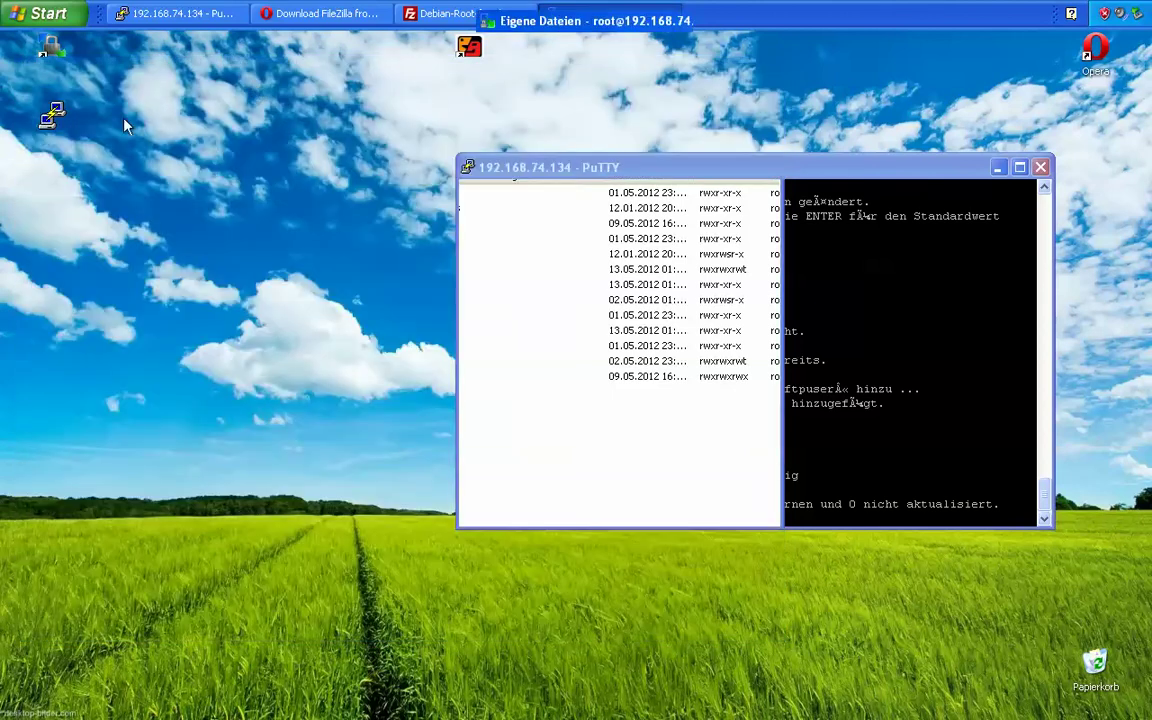
pyautogui.doubleClick(52, 58)
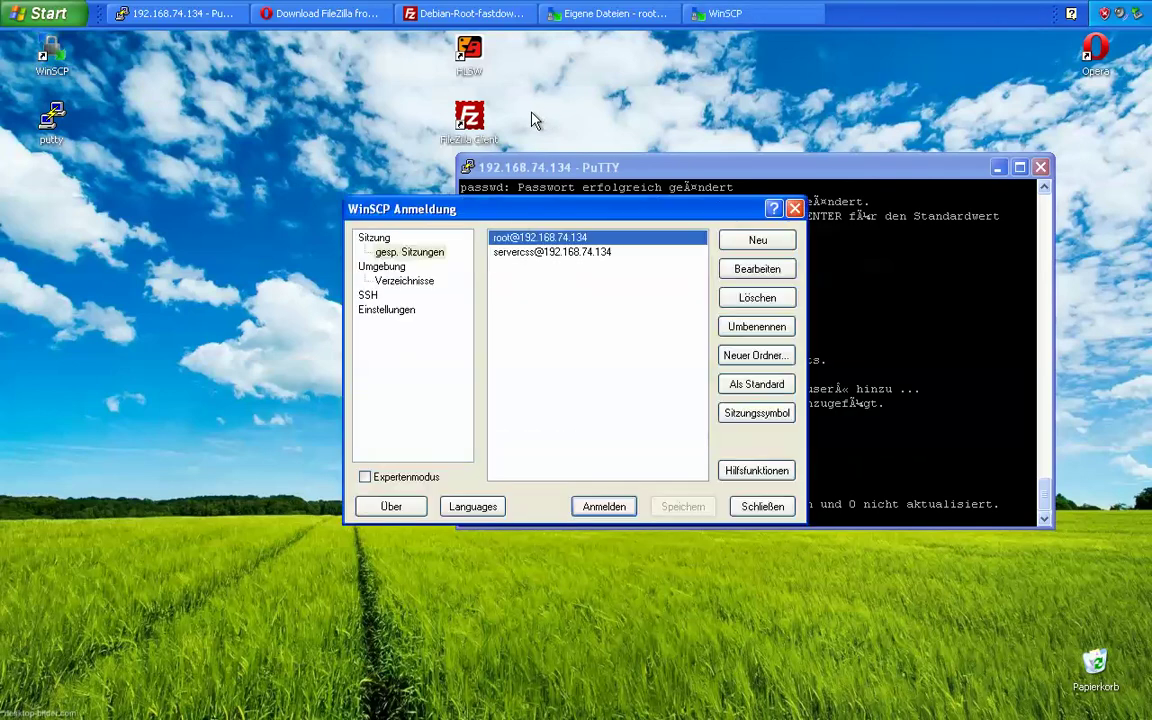
pyautogui.doubleClick(524, 253)
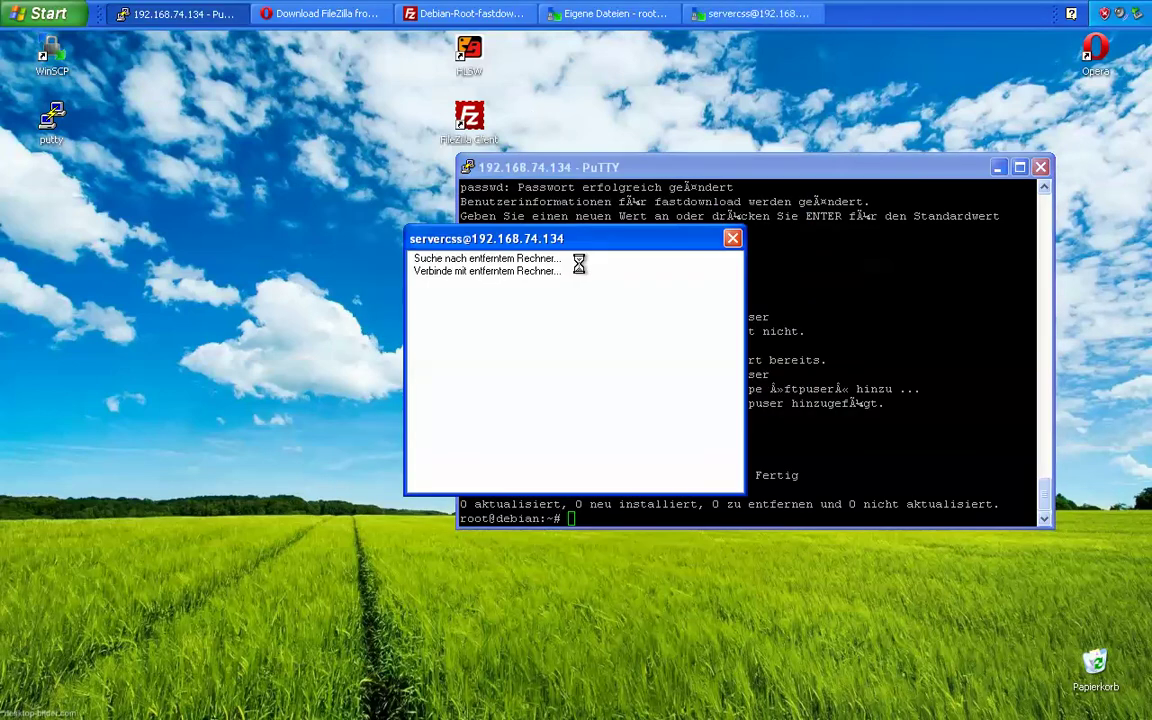
pyautogui.write('••••')
pyautogui.press('Return')
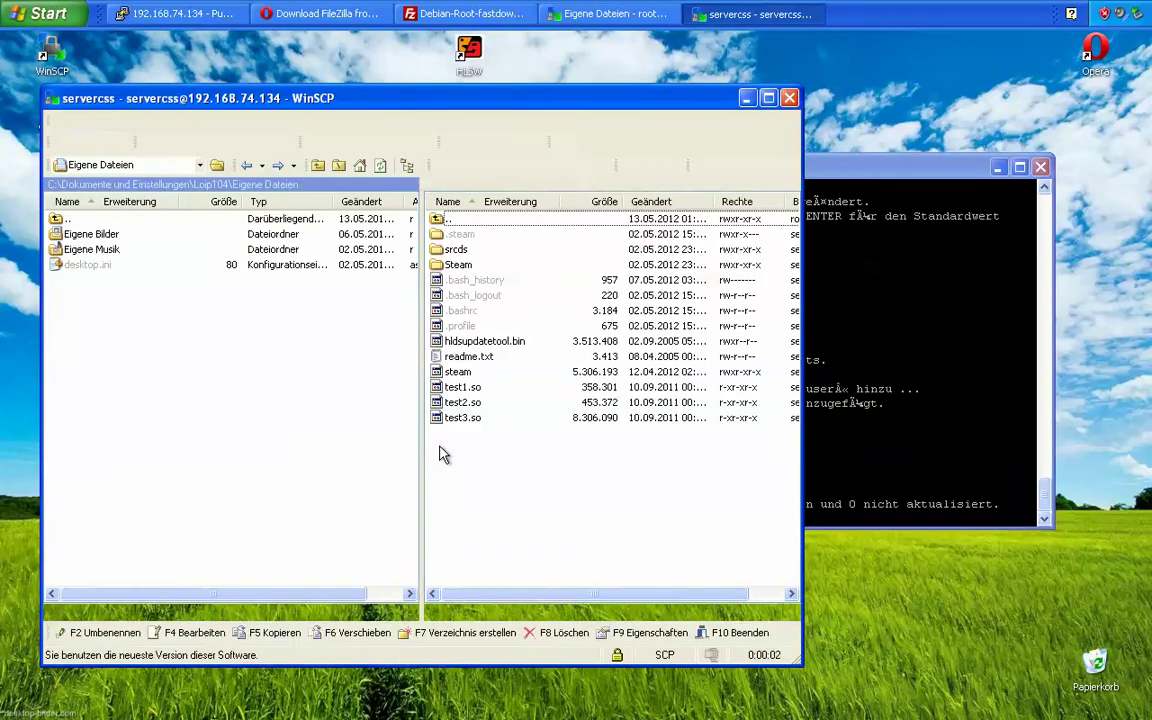
# - Open server.cfg from the srcds/css/cstrike/cfg folder on the server for editing
pyautogui.click(458, 251)
pyautogui.doubleClick(458, 251)
pyautogui.doubleClick(458, 250)
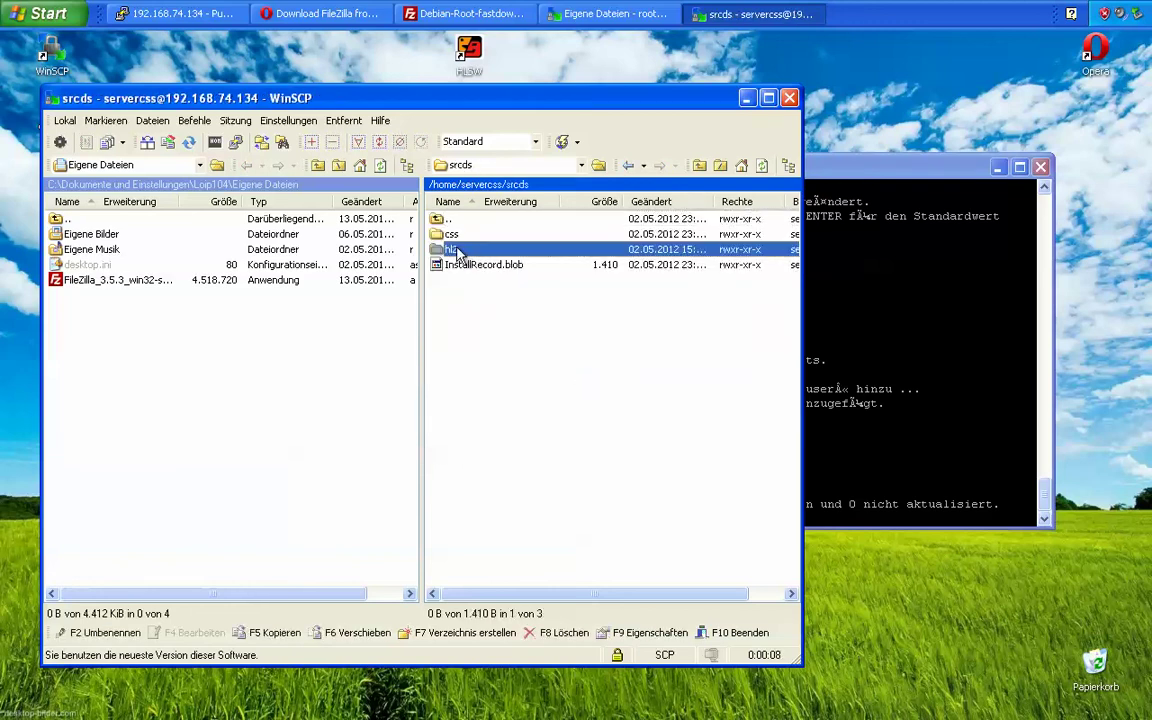
pyautogui.press('BackSpace')
pyautogui.doubleClick(458, 236)
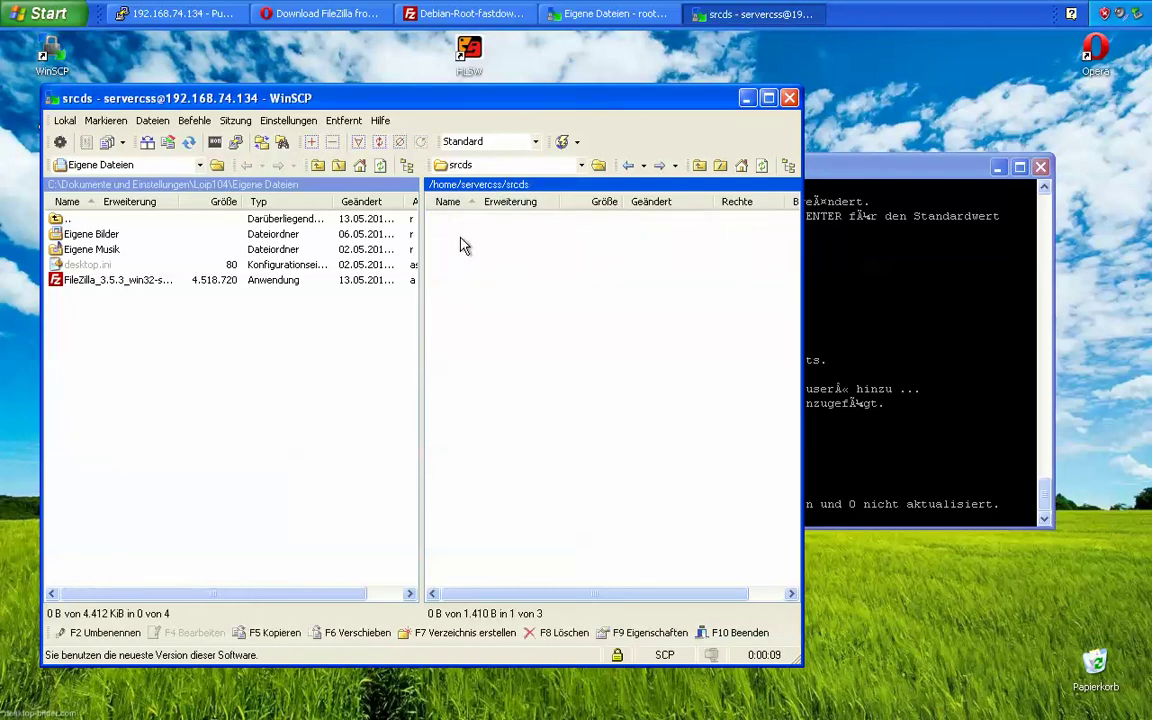
pyautogui.doubleClick(457, 250)
pyautogui.doubleClick(455, 251)
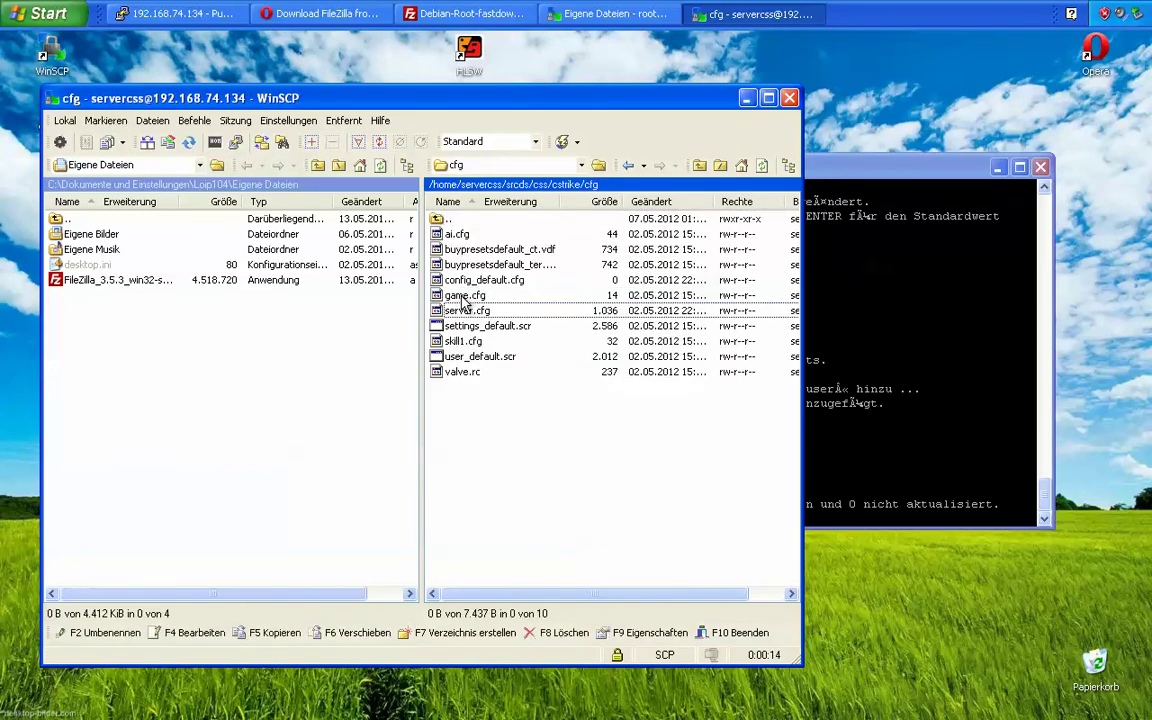
pyautogui.doubleClick(463, 311)
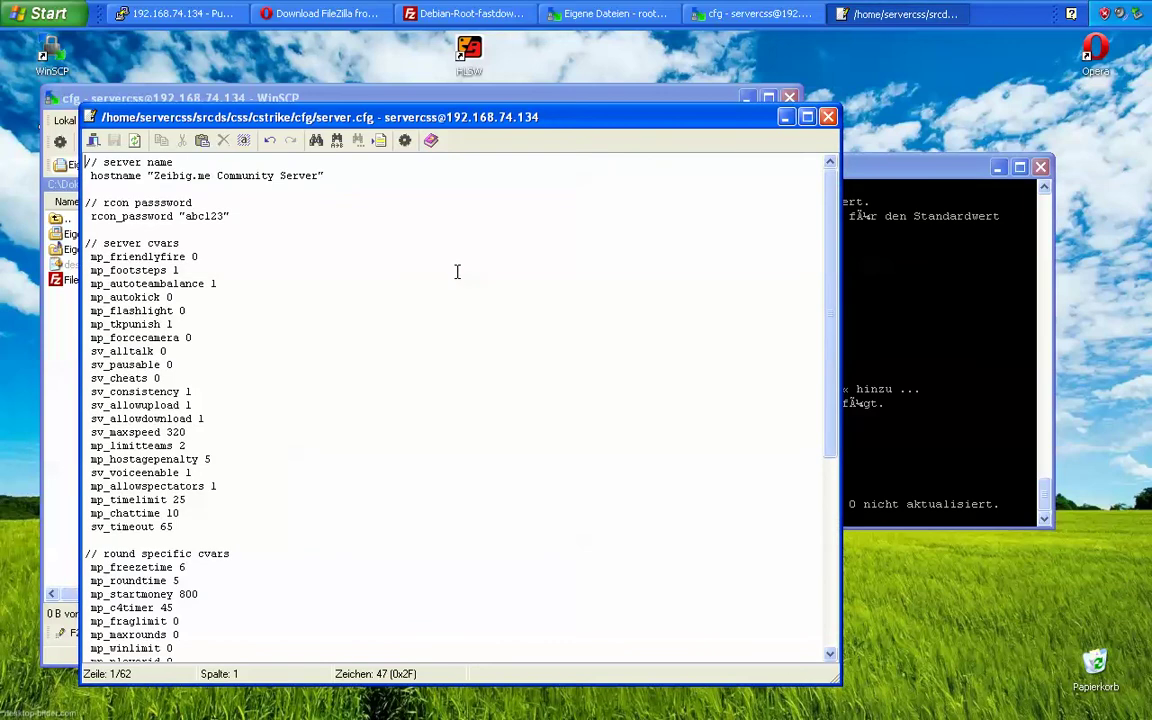
# - Search server.cfg for "download" and close the search
pyautogui.click(457, 272)
pyautogui.hotkey('ctrl', 'f')
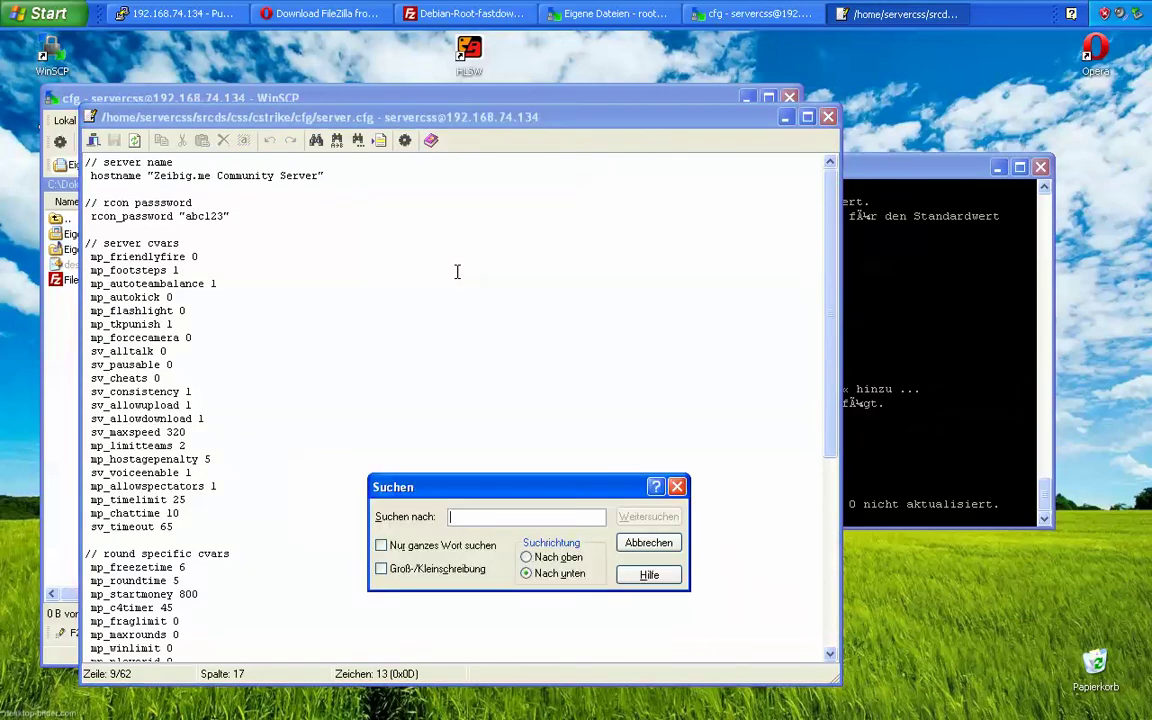
pyautogui.write('downloa')
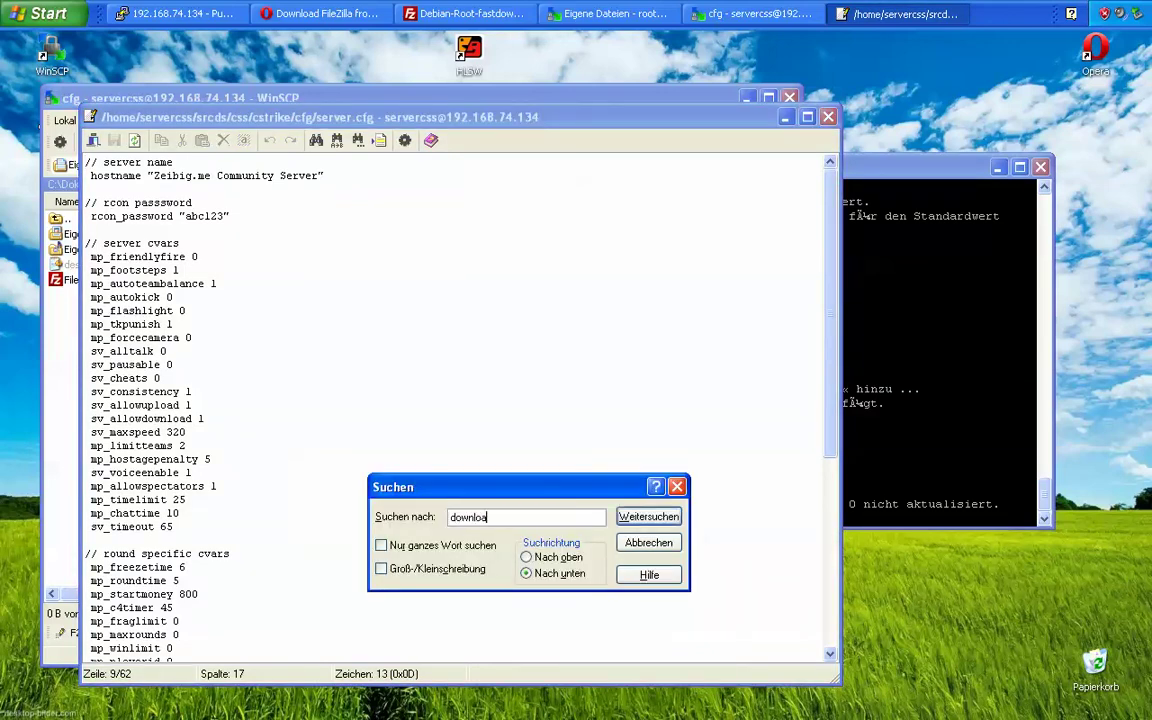
pyautogui.write('d')
pyautogui.press('Return')
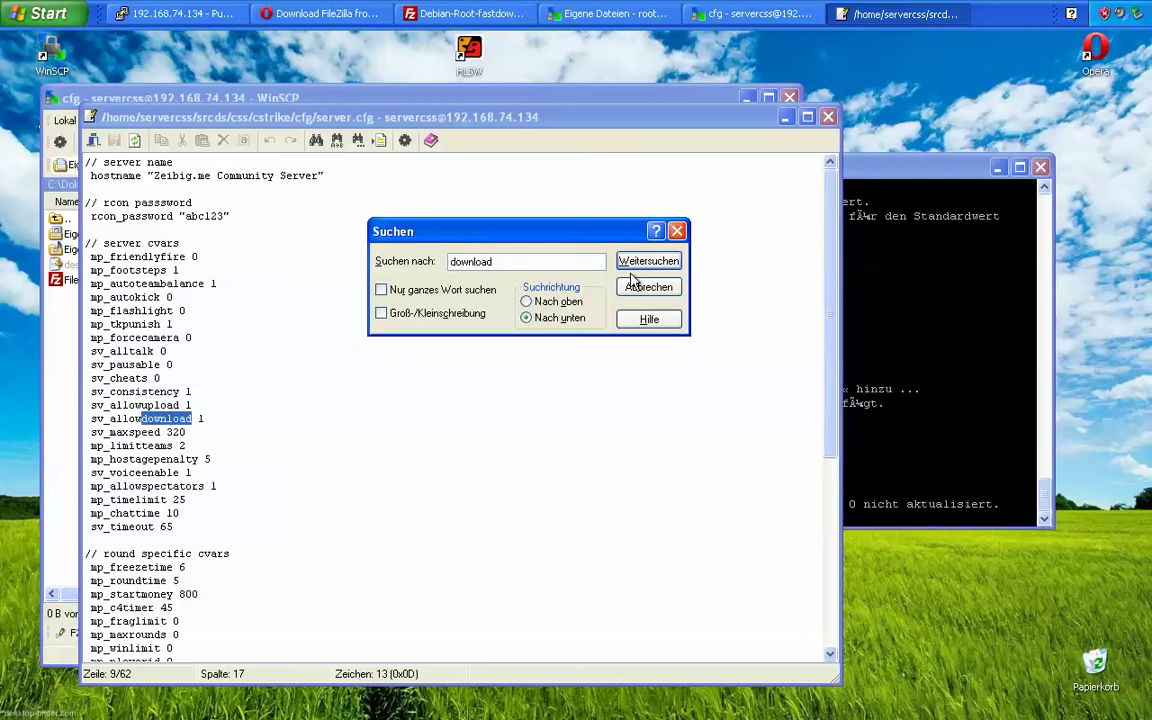
pyautogui.press('Return')
pyautogui.click(385, 408)
pyautogui.click(649, 287)
pyautogui.click(290, 268)
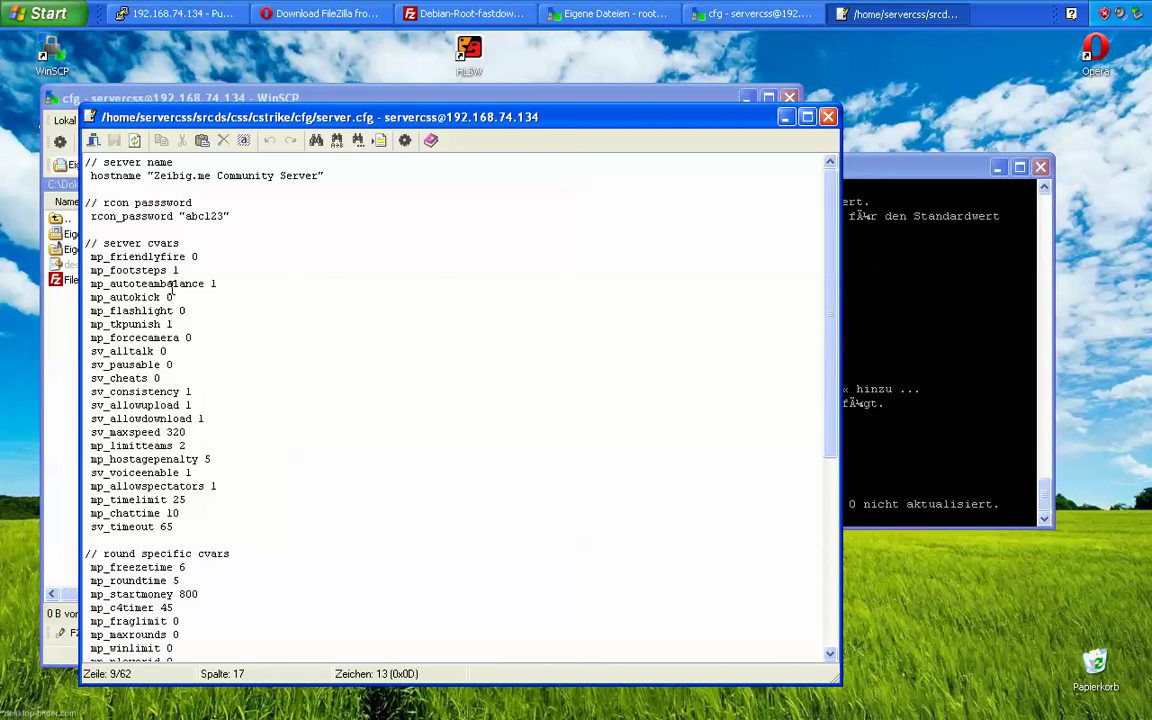
# - Insert blank lines below the sv_timeout entry and add the comment "// FASTDOWNLOAD CONF" there
pyautogui.click(106, 538)
pyautogui.press('Return')
pyautogui.press('Return')
pyautogui.press('Return')
pyautogui.press('Return')
pyautogui.press('Up')
pyautogui.press('Up')
pyautogui.press('Up')
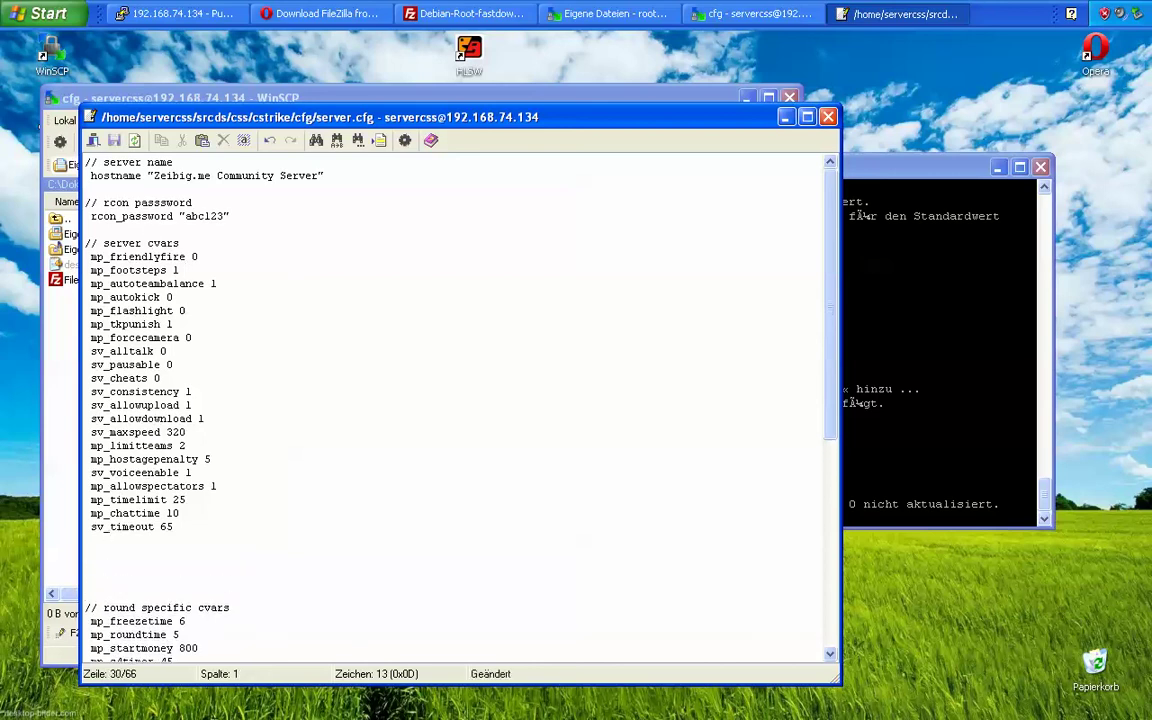
pyautogui.write('// FASTDOWNLOAD CO')
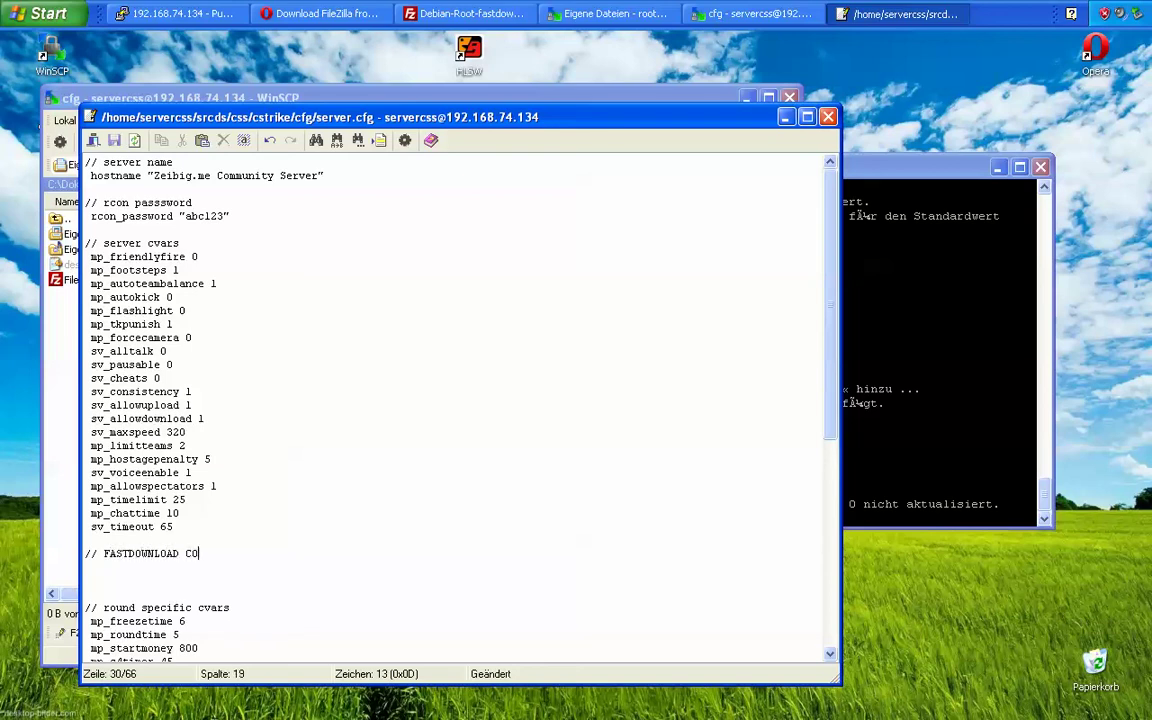
pyautogui.write('NF')
pyautogui.press('Return')
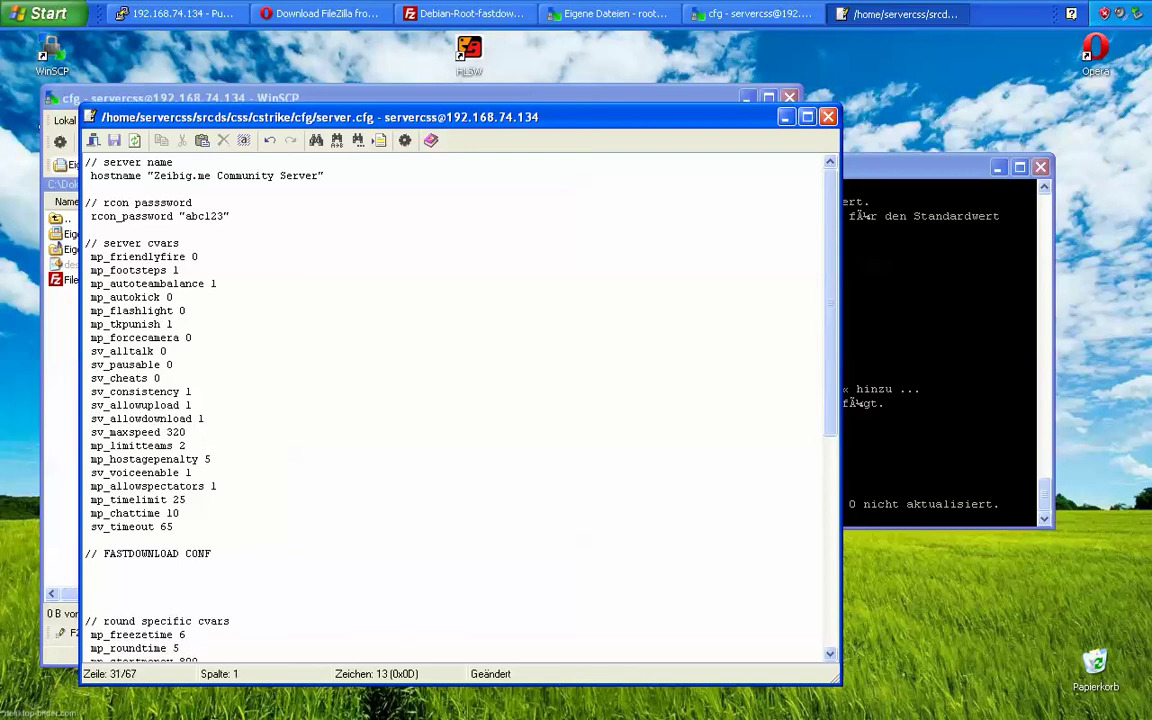
pyautogui.write('sv_downloadurl "')
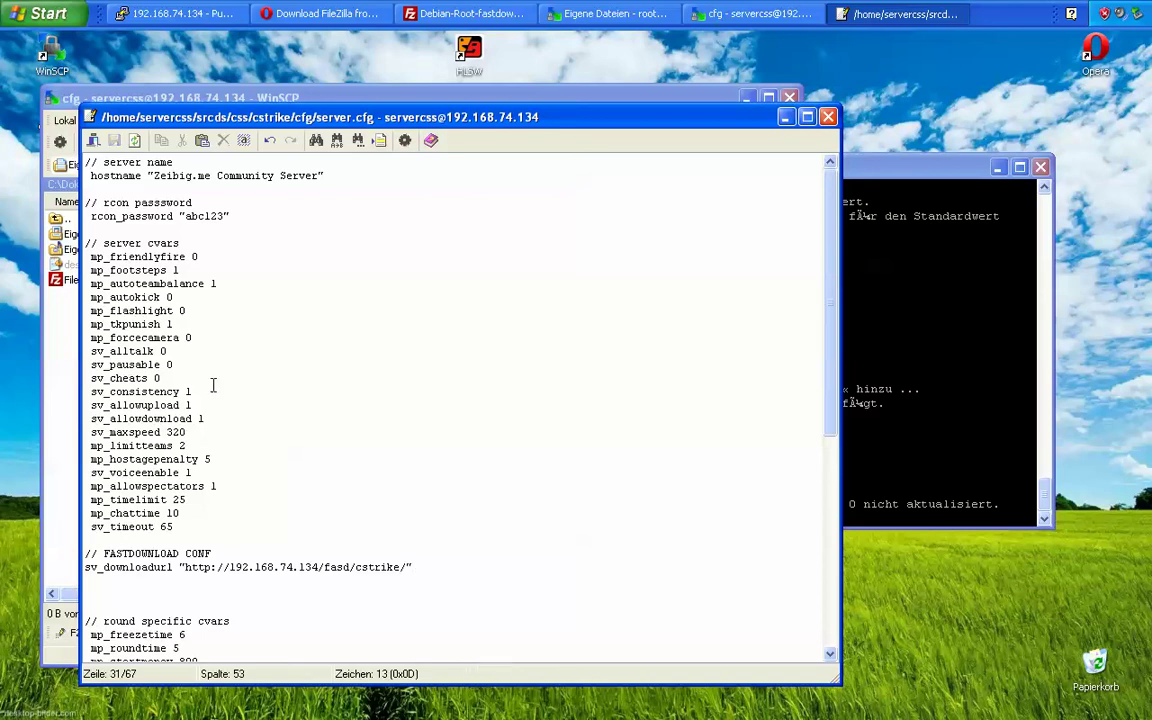
pyautogui.hotkey('ctrl', 's')
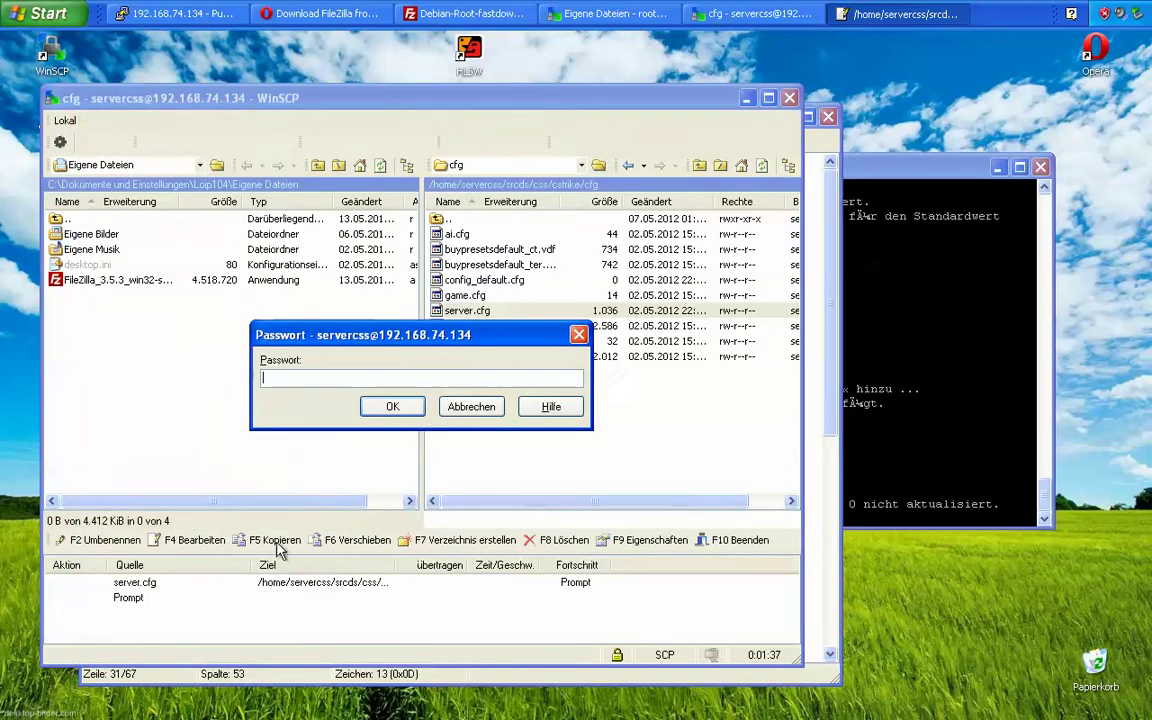
pyautogui.write('*')
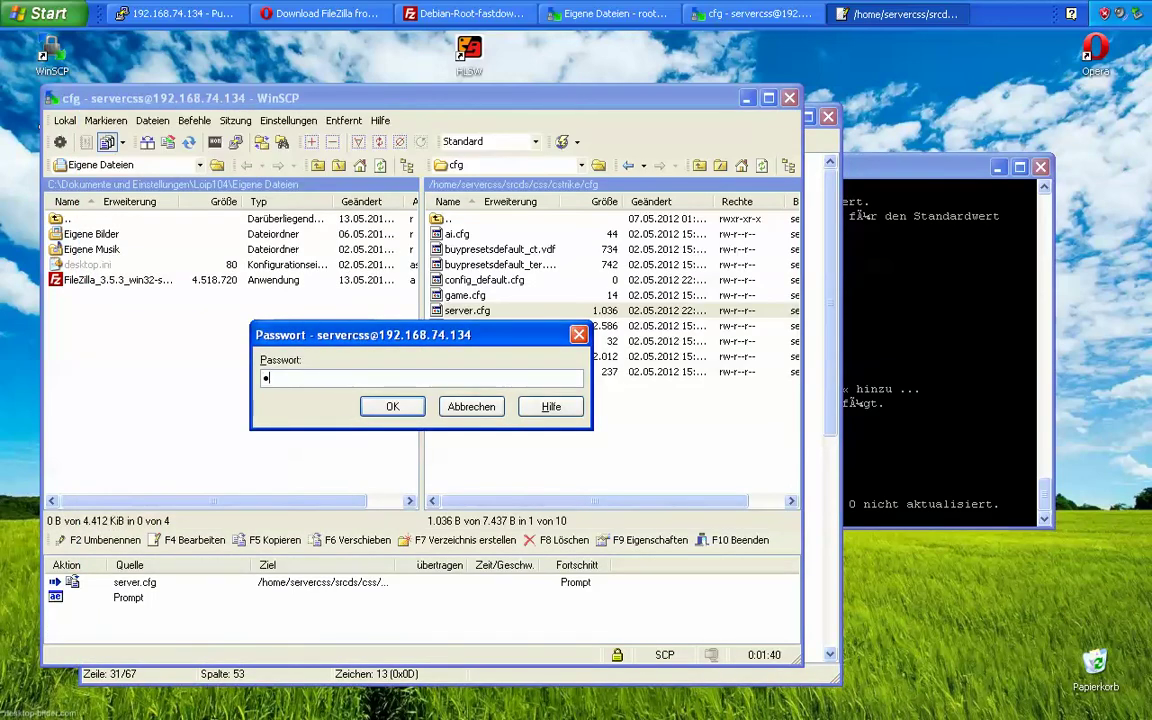
pyautogui.press('Return')
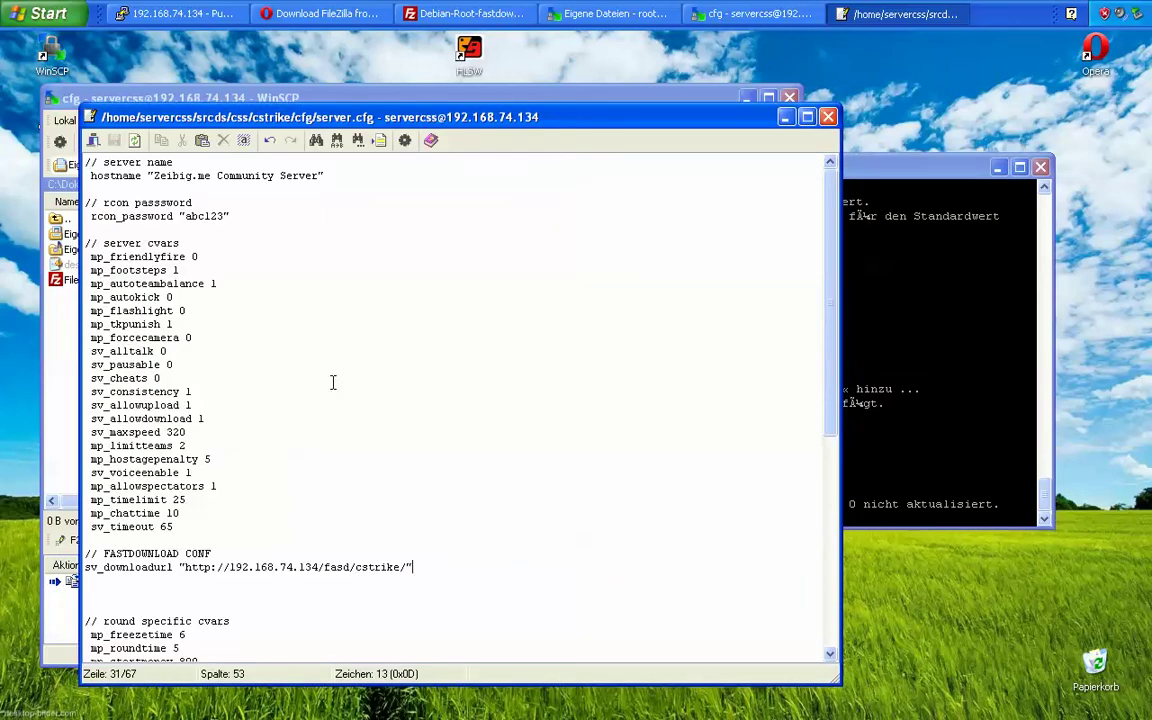
pyautogui.click(828, 118)
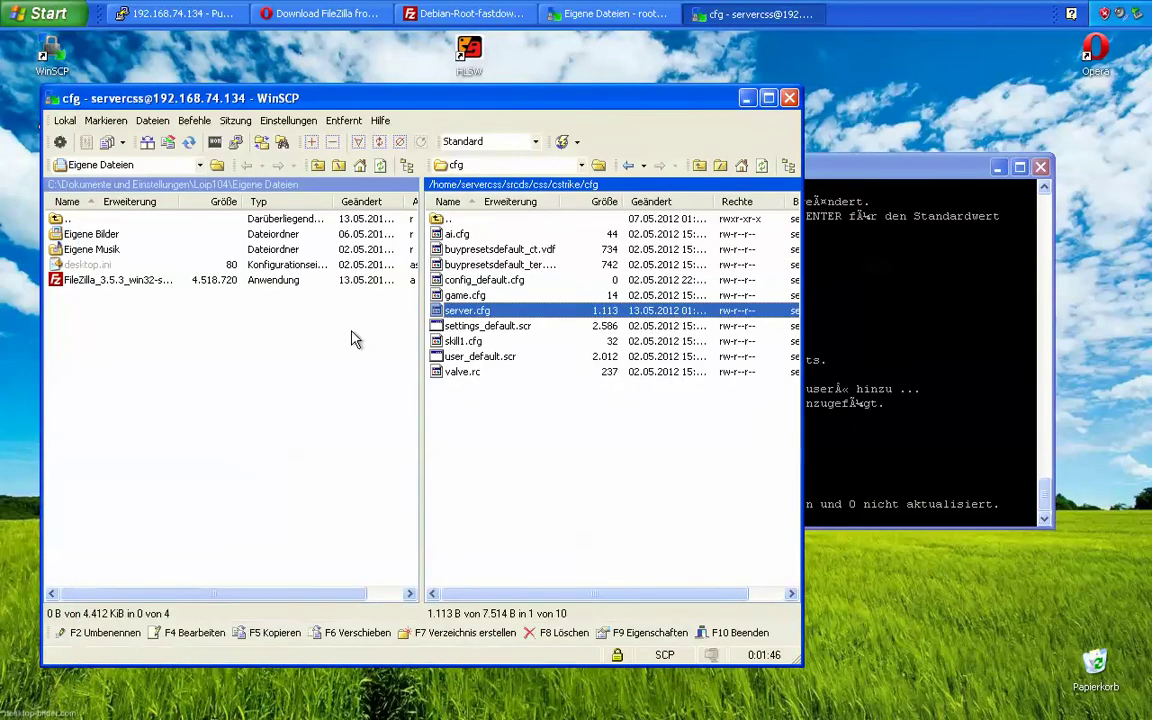
pyautogui.click(452, 250)
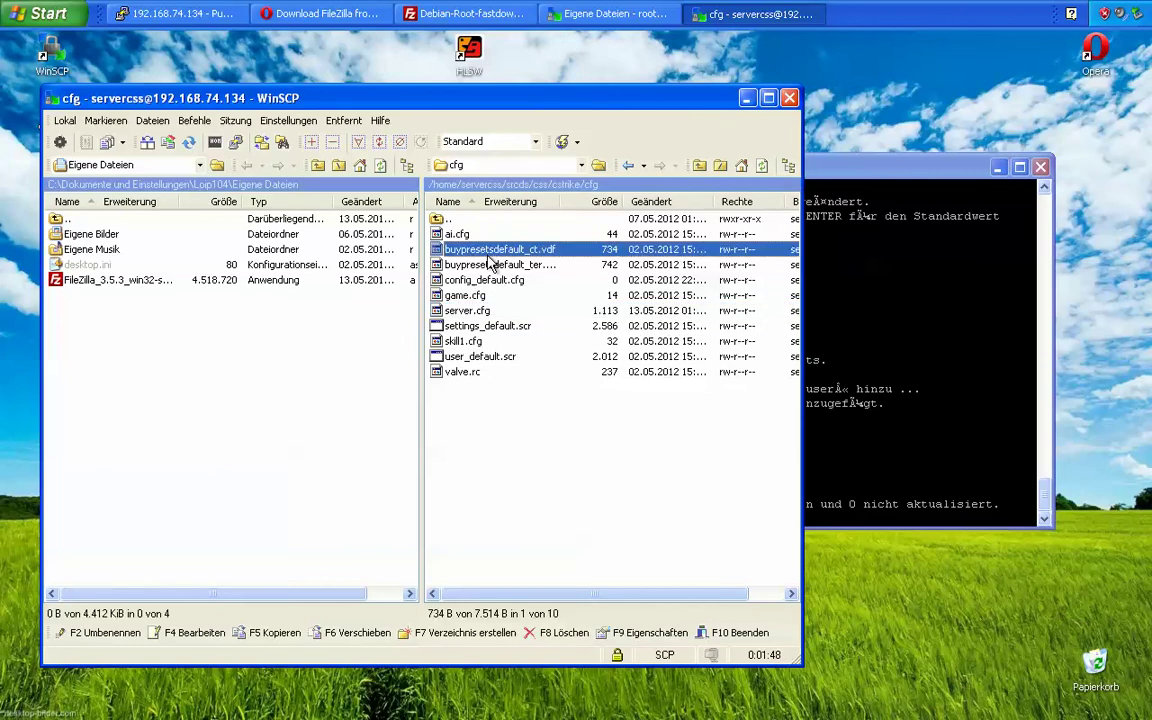
pyautogui.press('F5')
pyautogui.press('Return')
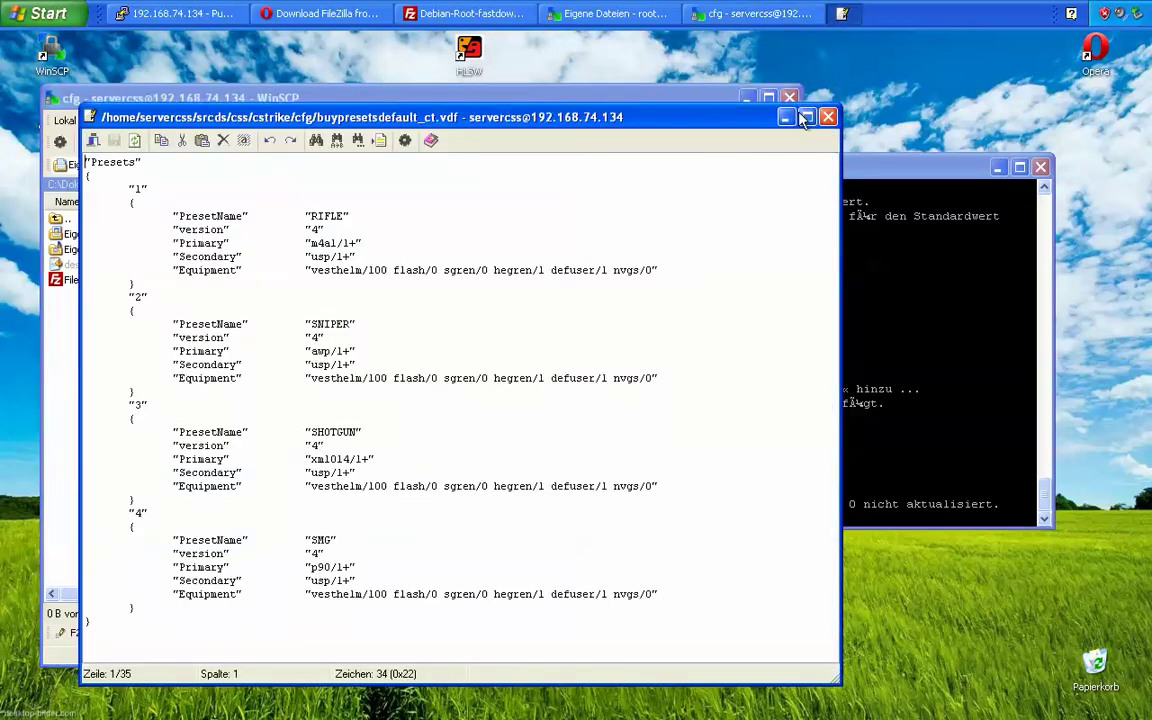
pyautogui.click(828, 118)
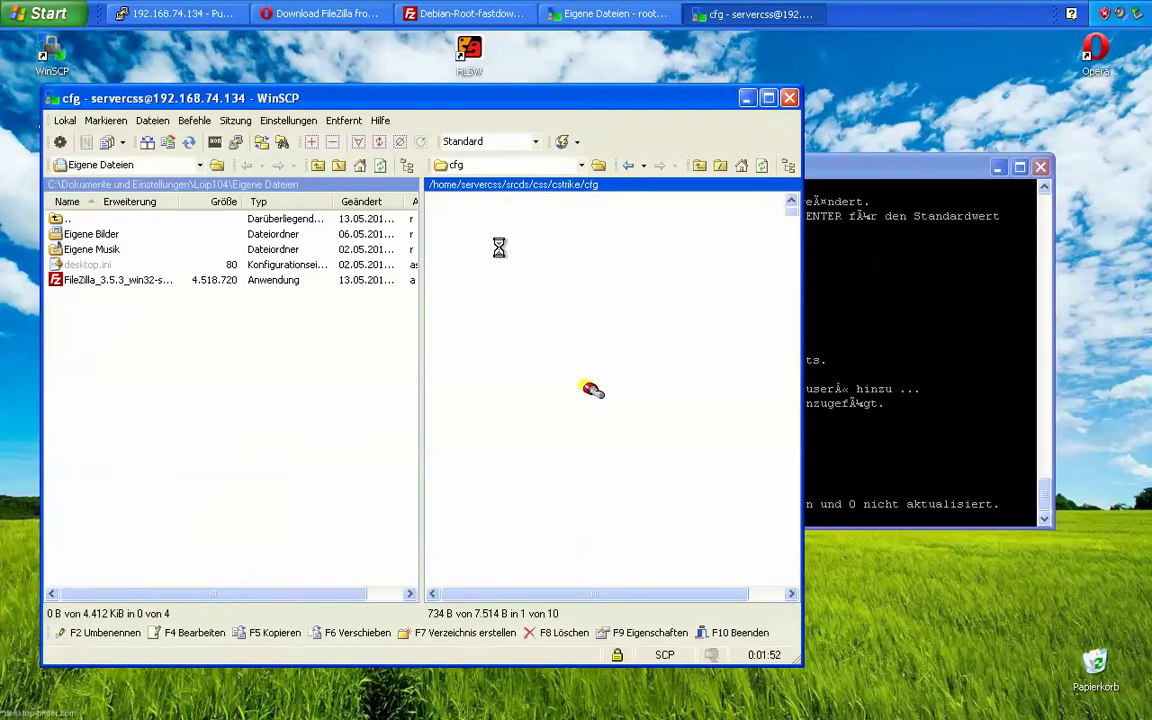
# - Open mapcycle.txt and maplist.txt from the parent cstrike folder for editing and minimize both editor windows
pyautogui.press('BackSpace')
pyautogui.scroll(-3, 509, 314)
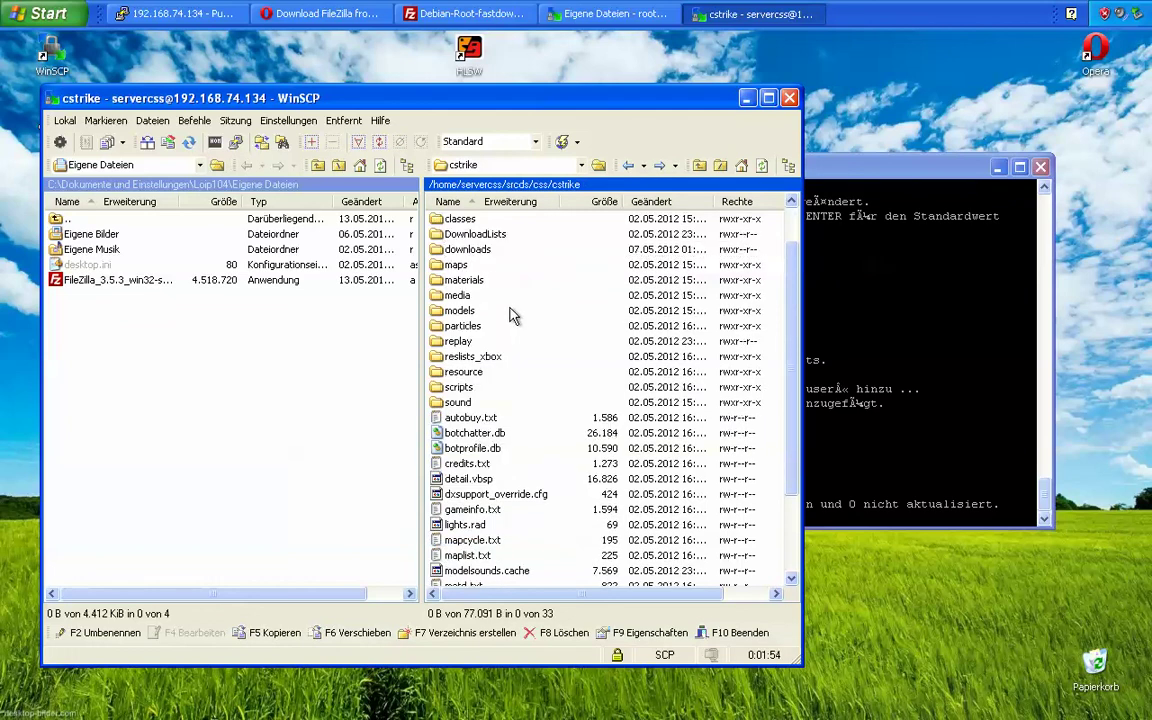
pyautogui.doubleClick(455, 433)
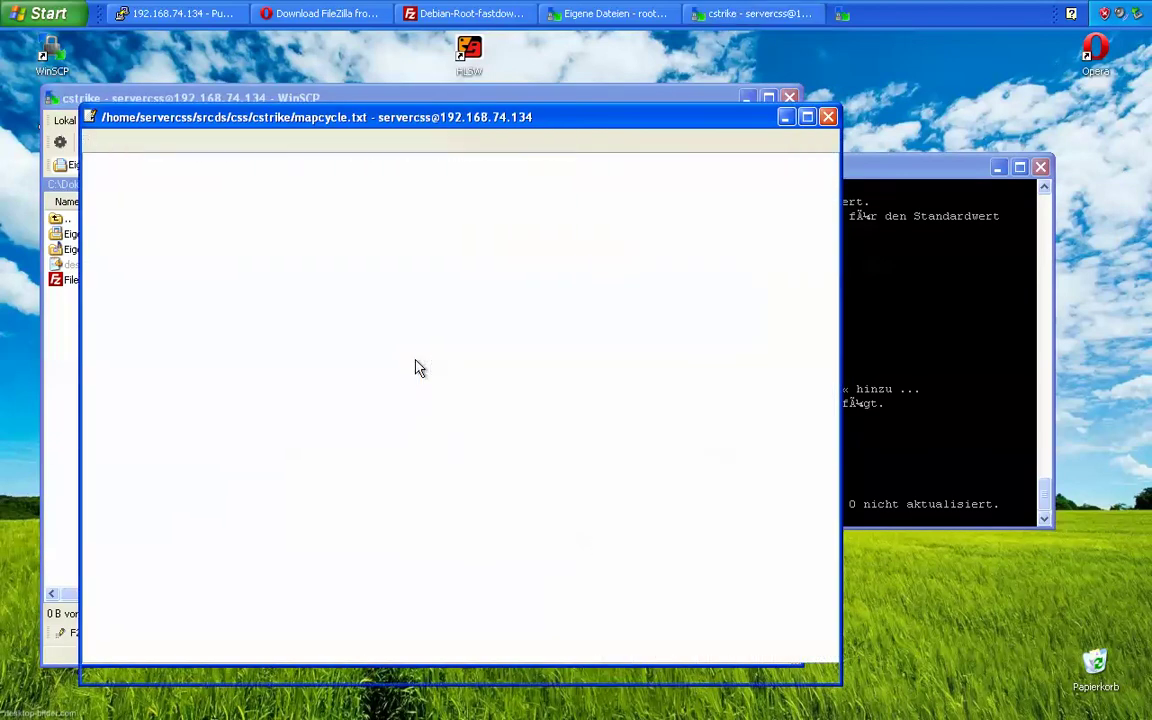
pyautogui.click(789, 122)
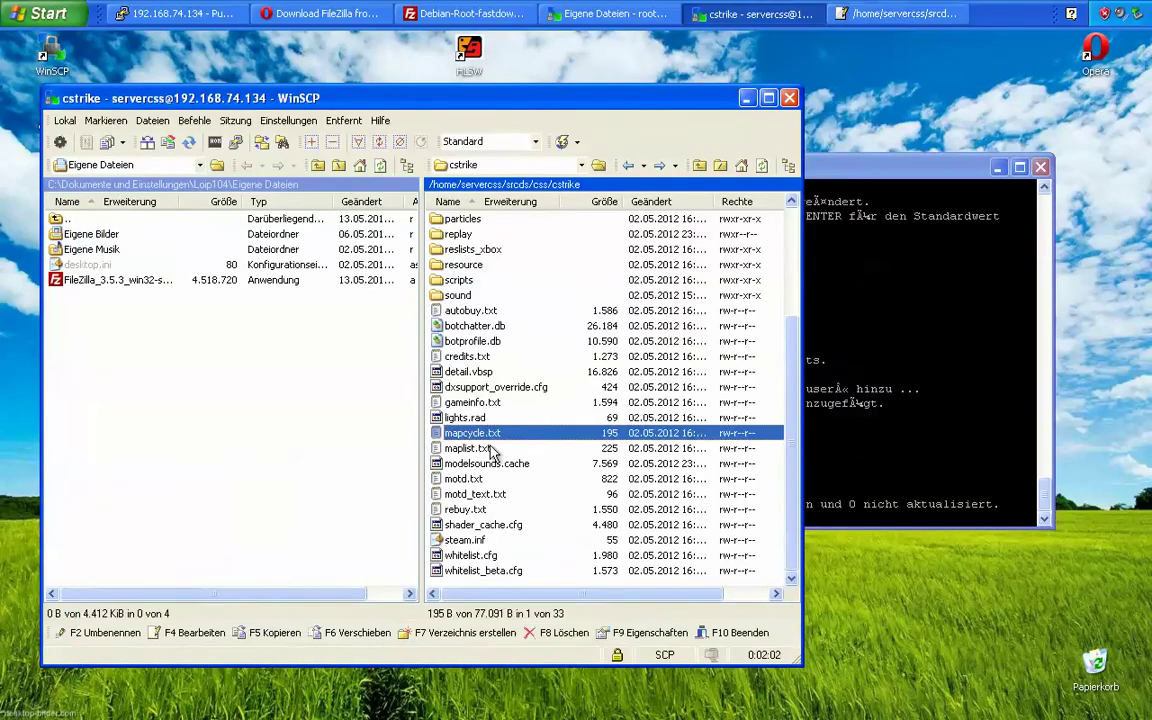
pyautogui.doubleClick(490, 450)
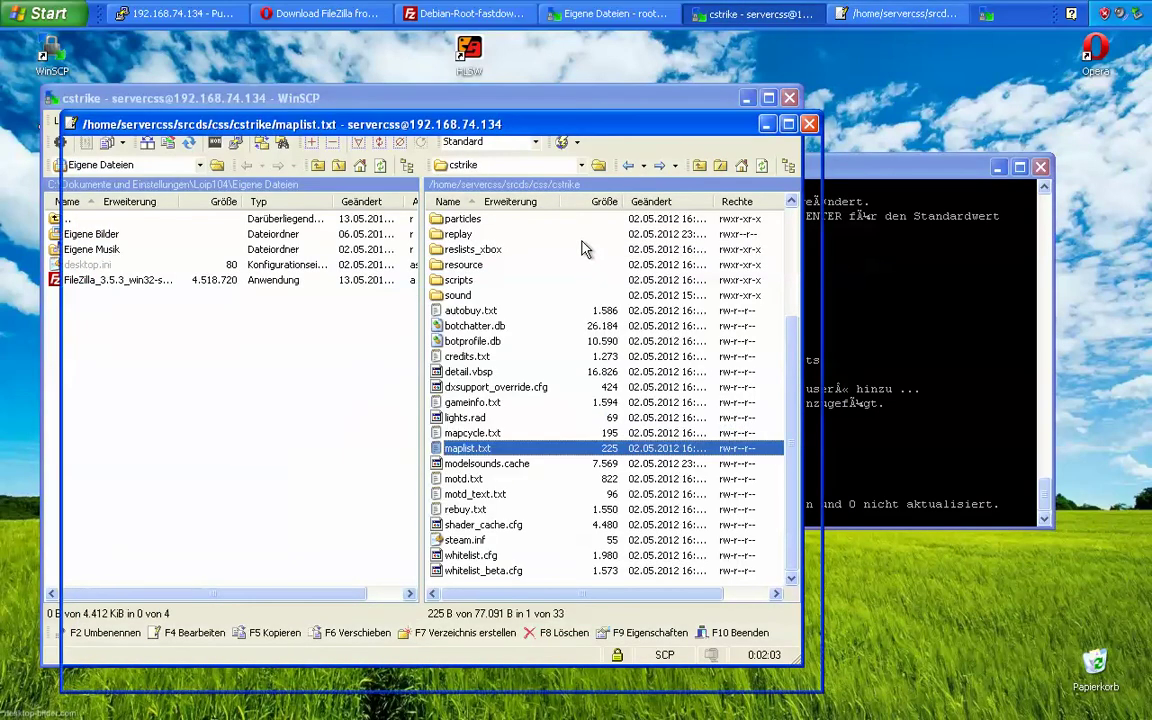
pyautogui.click(765, 123)
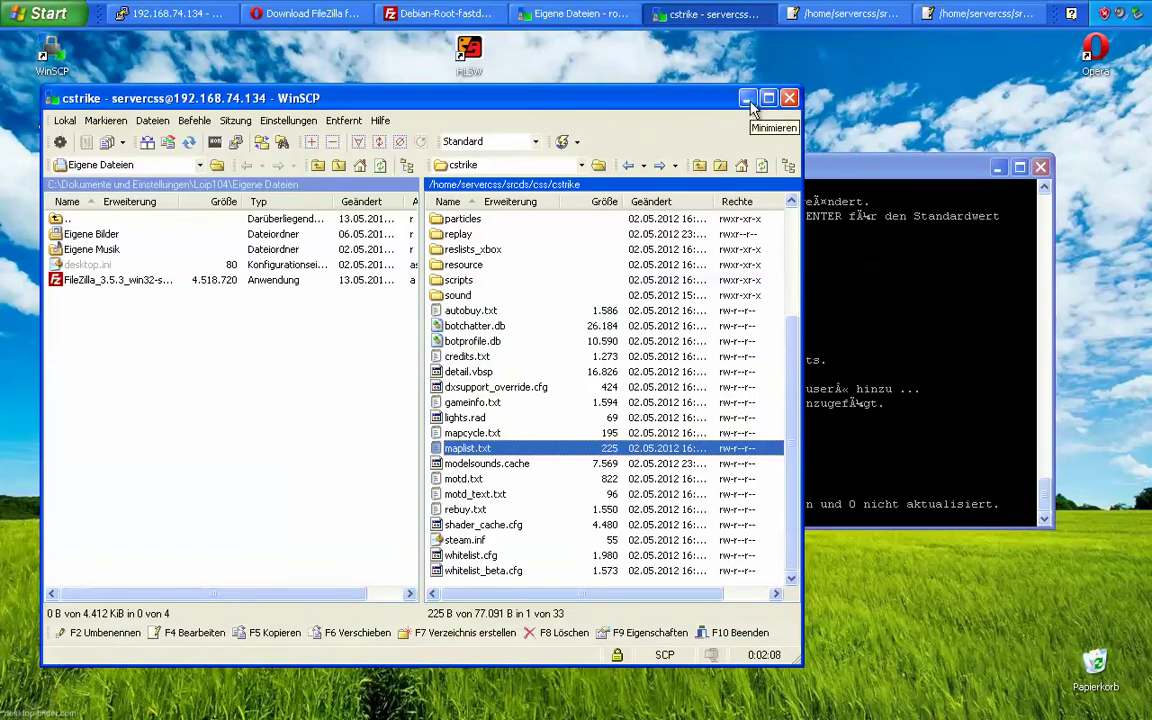
# - Open the maps folder inside the server's cstrike directory and browse its map files, then show the Desktop folder on the local side
pyautogui.click(463, 264)
pyautogui.scroll(2, 465, 287)
pyautogui.scroll(1, 465, 287)
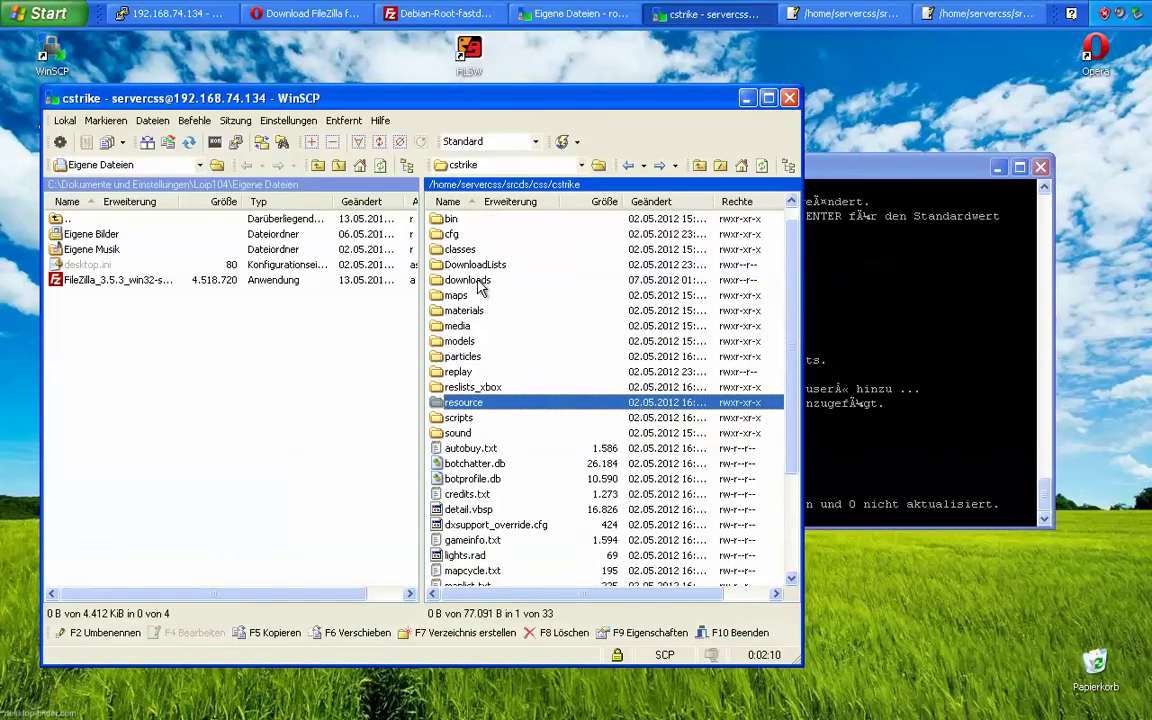
pyautogui.doubleClick(474, 297)
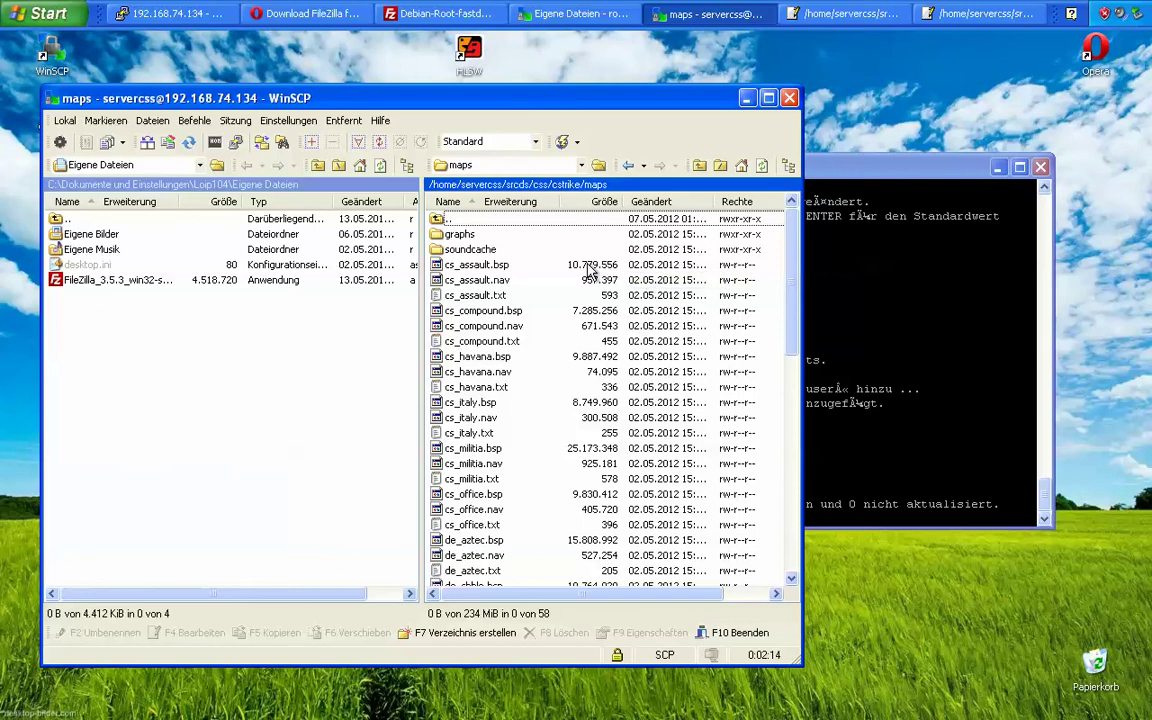
pyautogui.scroll(-4, 590, 270)
pyautogui.scroll(4, 580, 320)
pyautogui.scroll(-12, 575, 330)
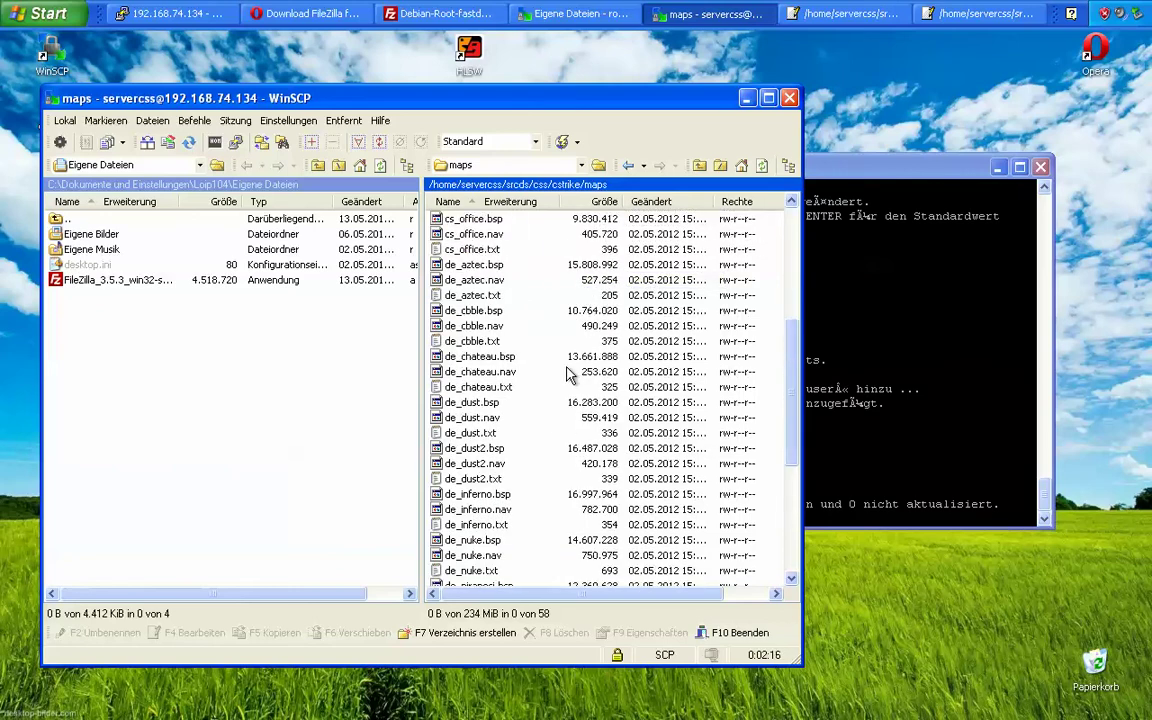
pyautogui.scroll(12, 540, 472)
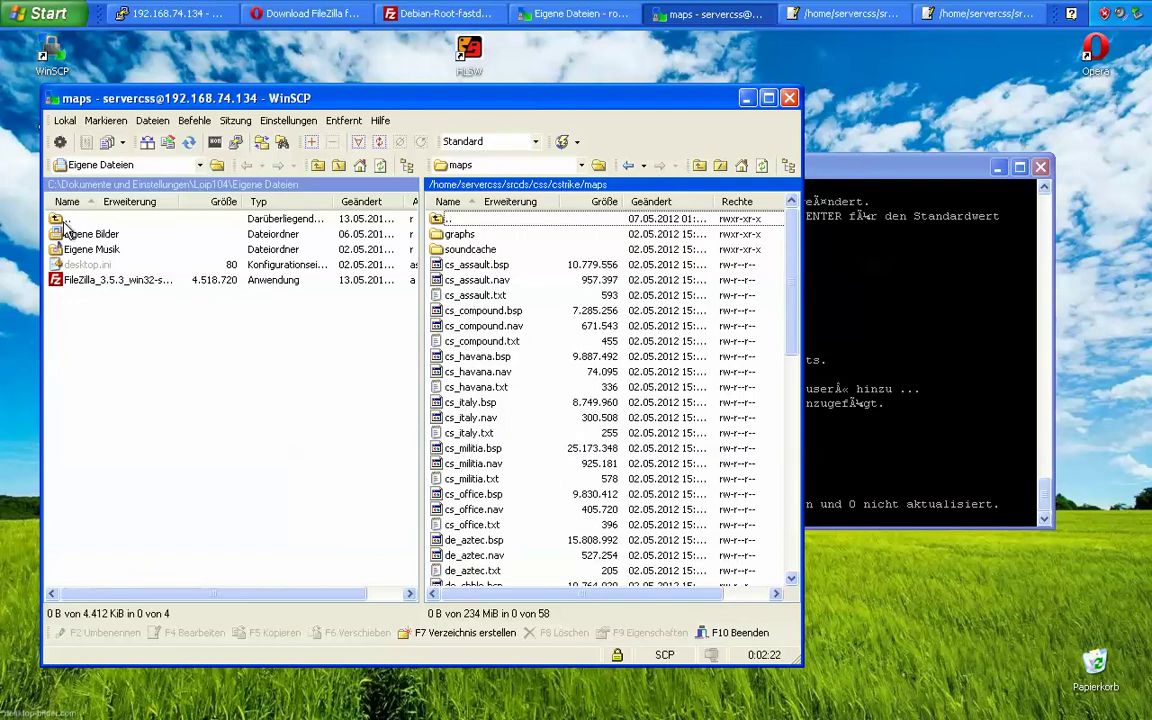
pyautogui.click(200, 189)
pyautogui.doubleClick(78, 254)
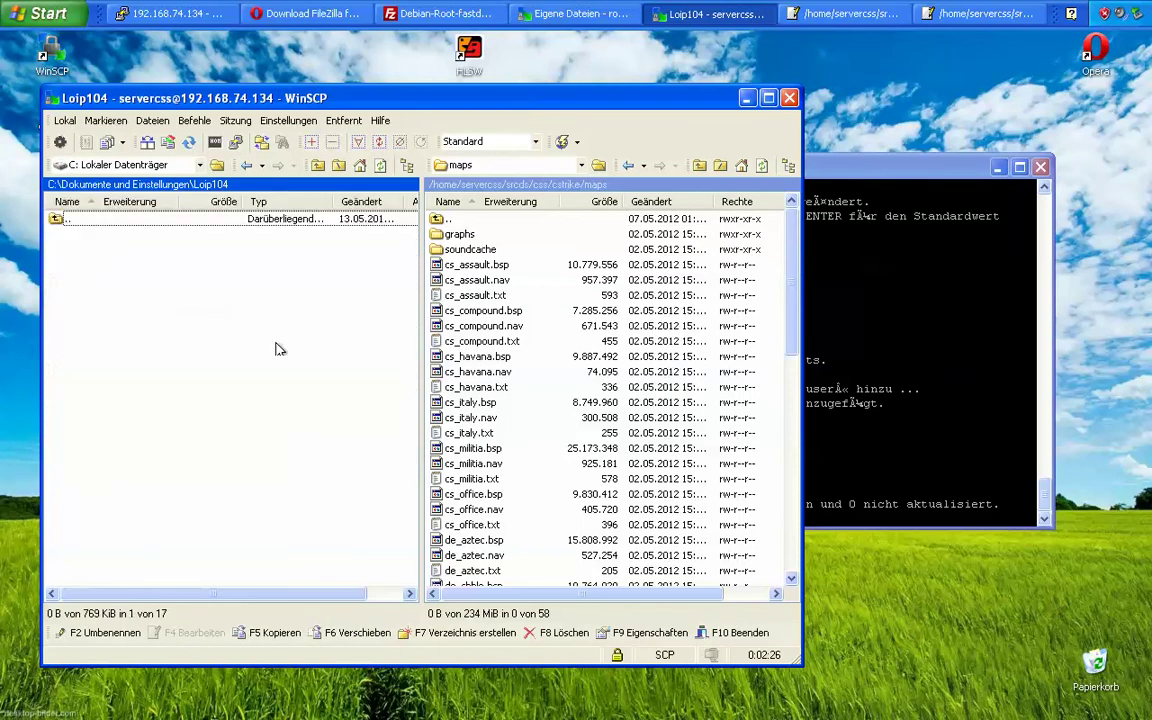
# - Copy cs_assault.bsp, cs_assault.nav and cs_assault.txt from the server's maps folder to the local Desktop, then minimize WinSCP
pyautogui.click(466, 265)
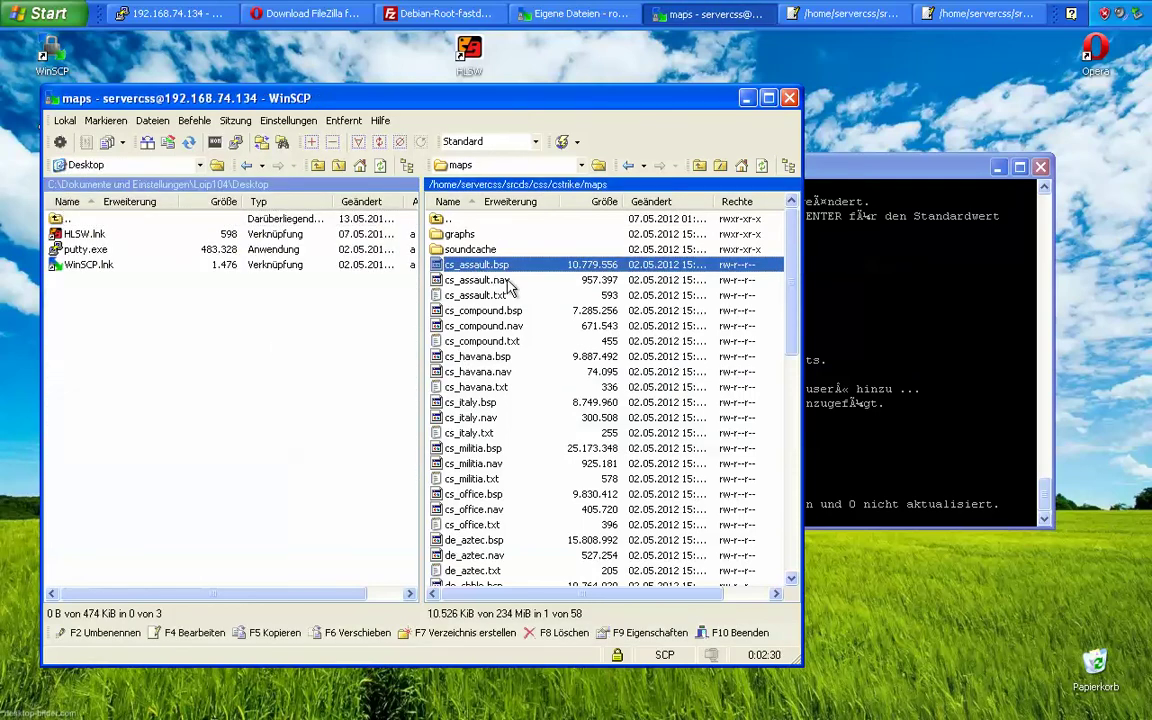
pyautogui.keyDown('ctrl'); pyautogui.click(505, 284); pyautogui.keyUp('ctrl')
pyautogui.keyDown('ctrl'); pyautogui.click(500, 296); pyautogui.keyUp('ctrl')
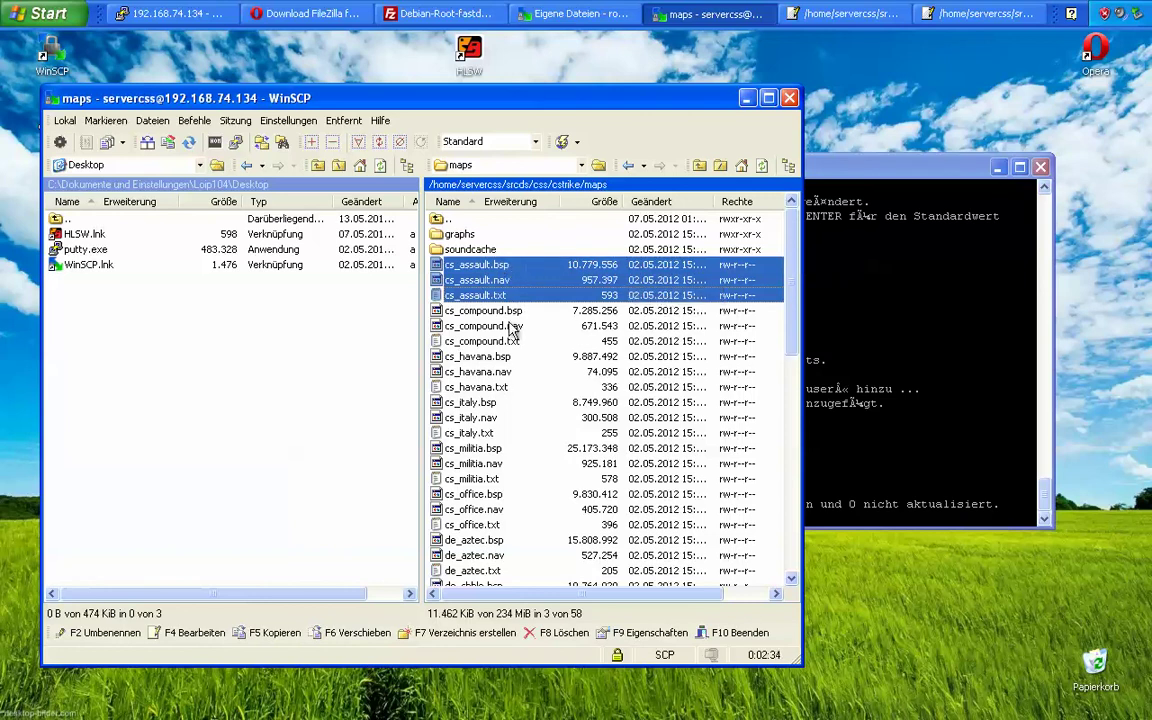
pyautogui.moveTo(487, 284); pyautogui.dragTo(220, 362)
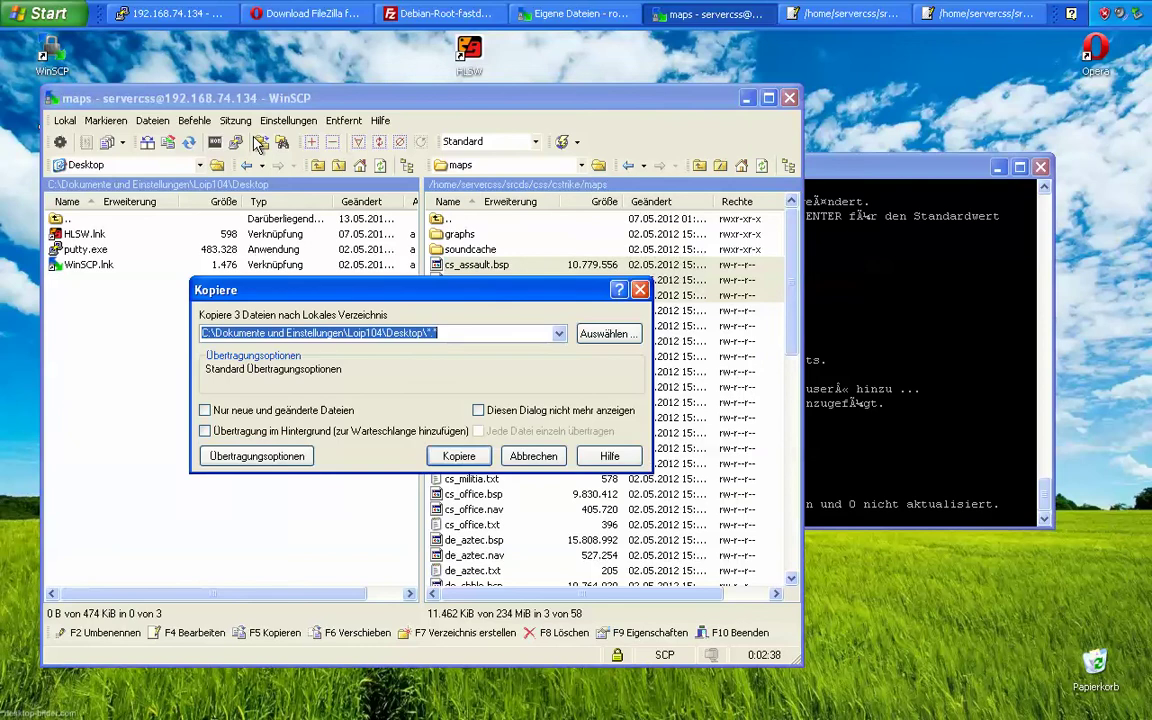
pyautogui.click(452, 457)
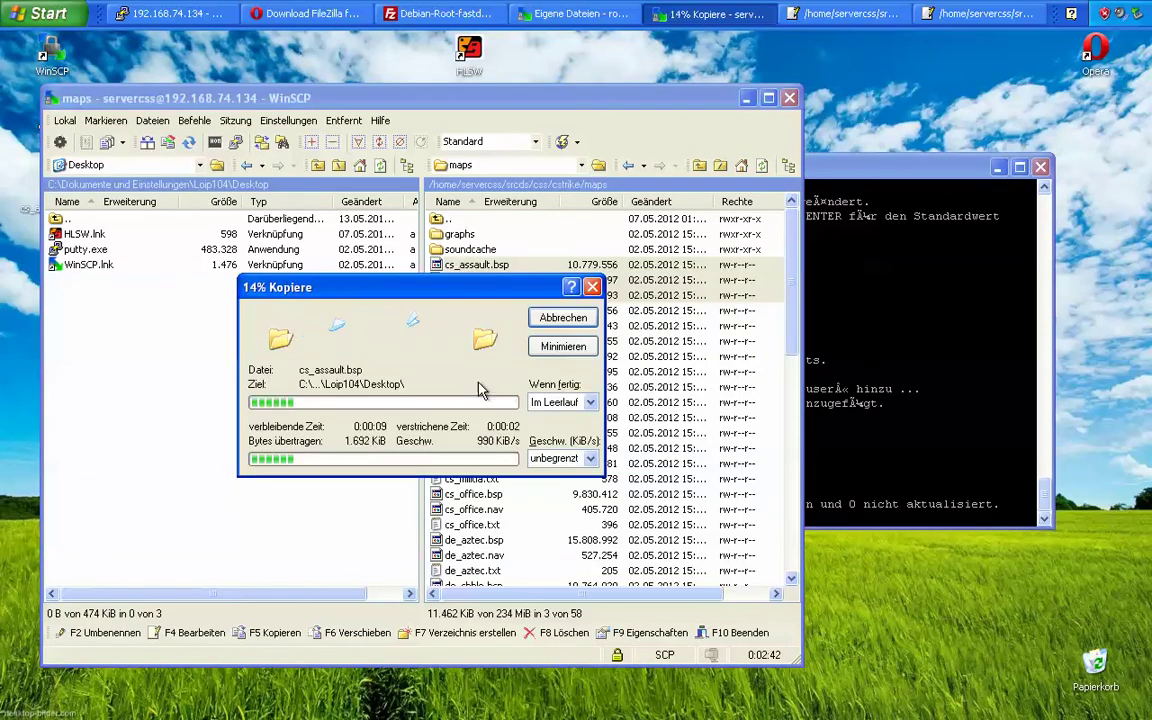
pyautogui.click(283, 352)
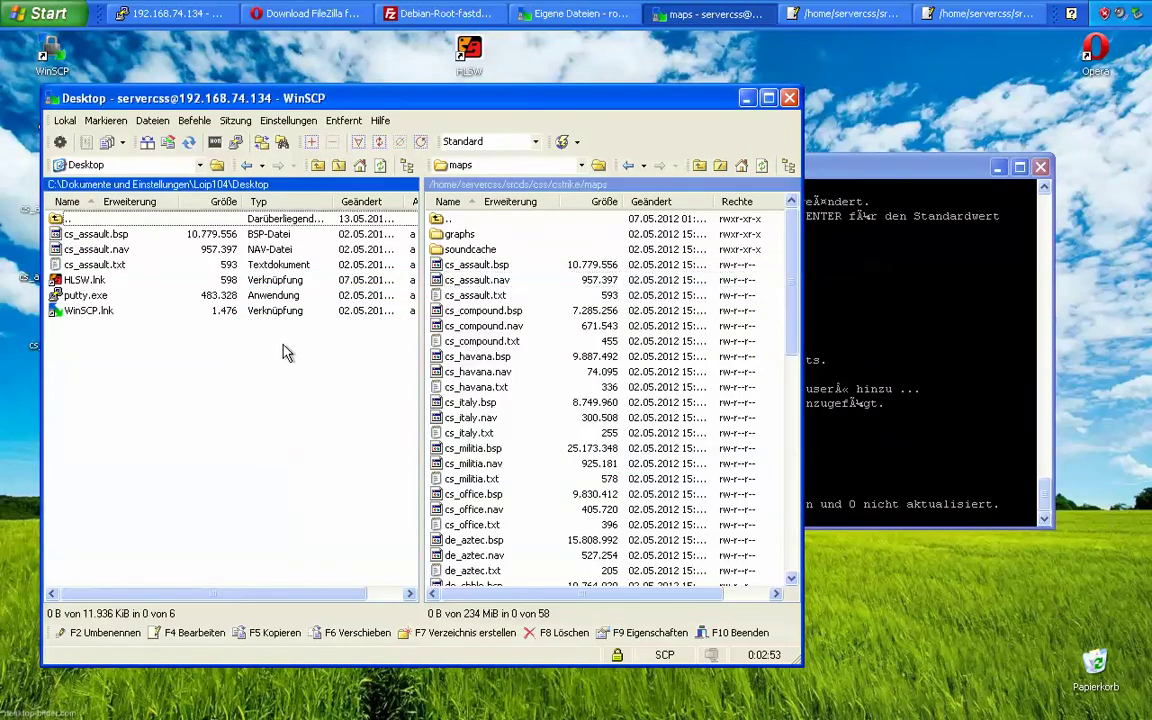
pyautogui.click(747, 97)
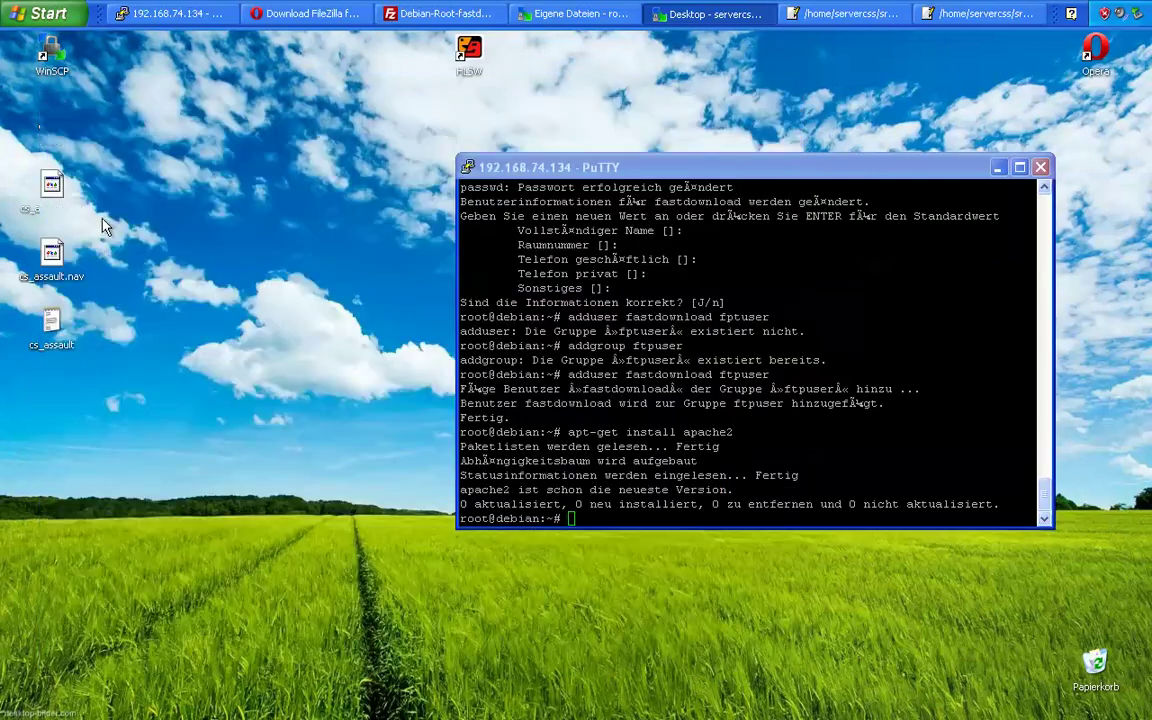
# - Create a desktop folder named maps and move the three cs_assault files into it
pyautogui.click(52, 258)
pyautogui.click(52, 188)
pyautogui.rightClick(250, 267)
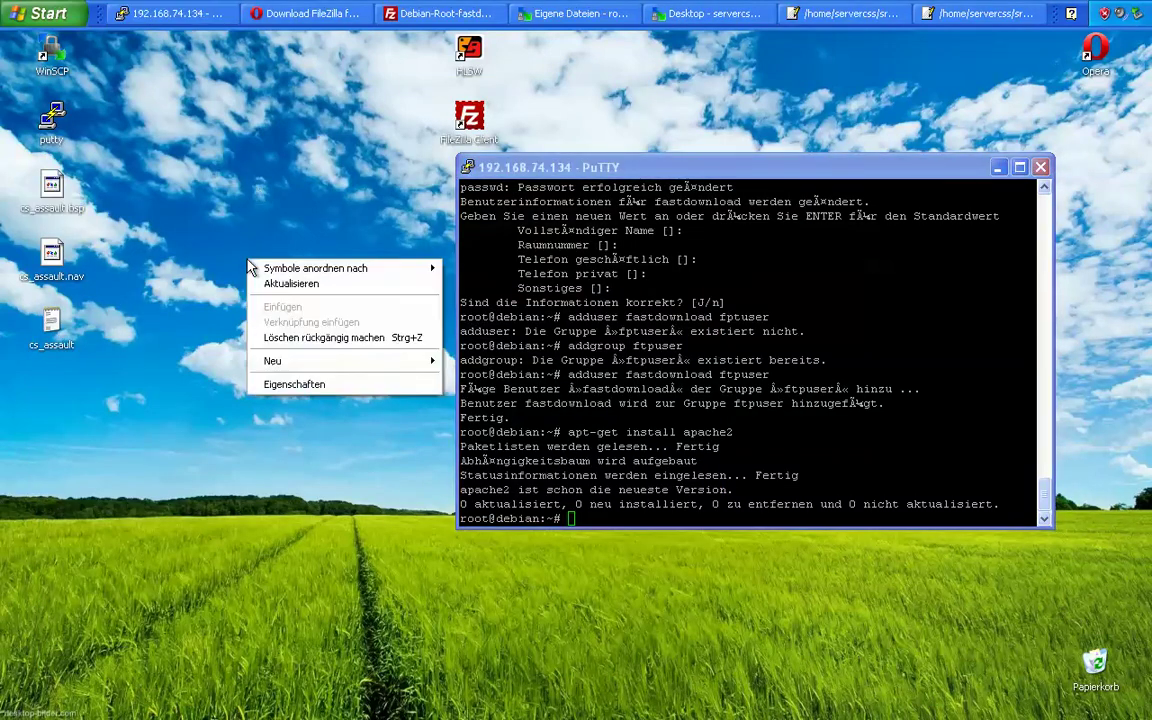
pyautogui.moveTo(300, 360)
pyautogui.click(475, 364)
pyautogui.write('ma')
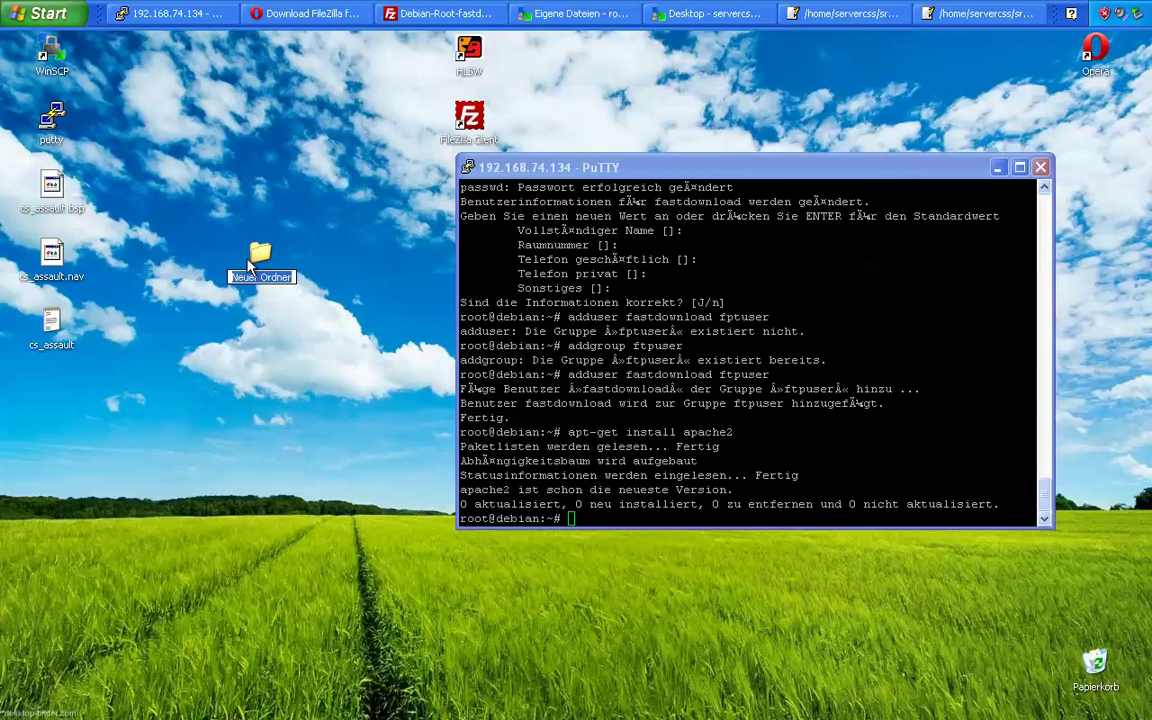
pyautogui.write('ps')
pyautogui.click(128, 387)
pyautogui.moveTo(95, 290); pyautogui.dragTo(55, 192)
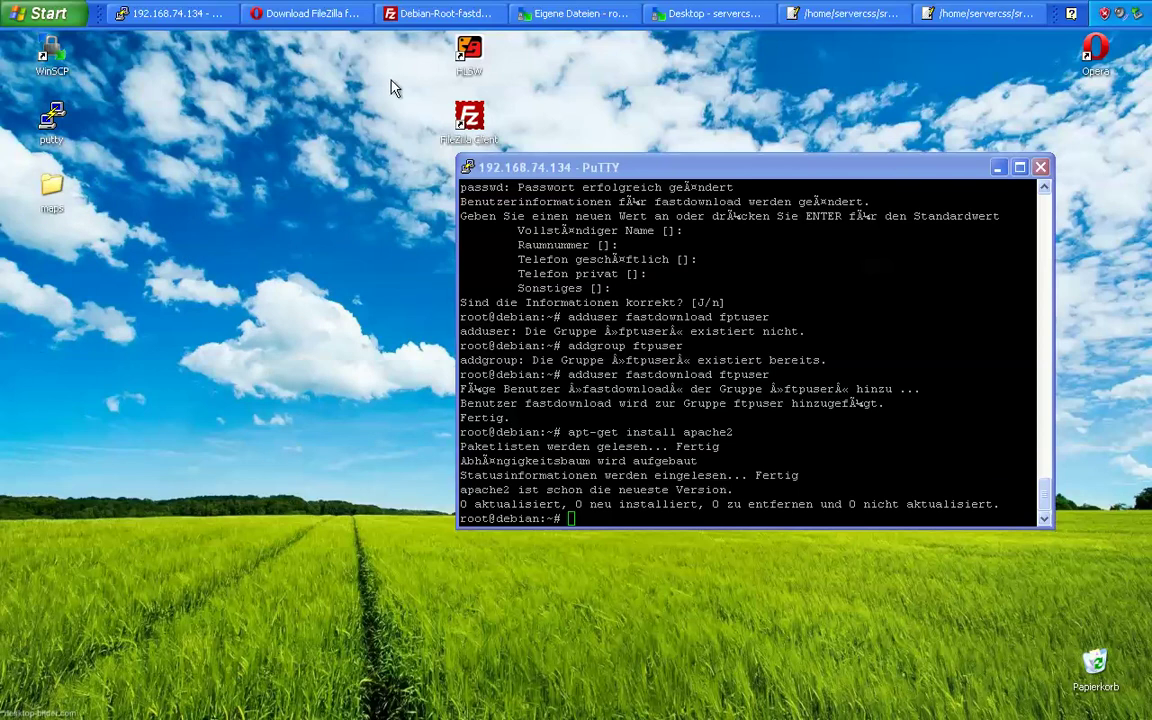
# - Switch to the Opera browser and close all of its open pages
pyautogui.click(305, 13)
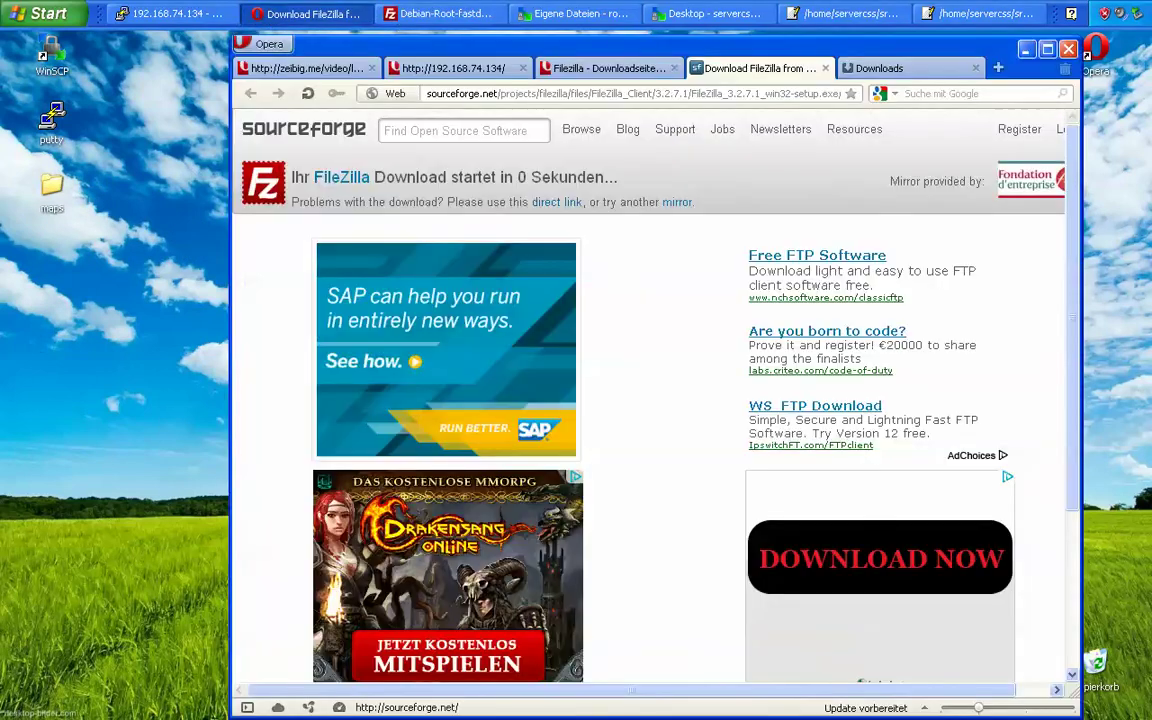
pyautogui.hotkey('ctrl', 'w')
pyautogui.hotkey('ctrl', 'w')
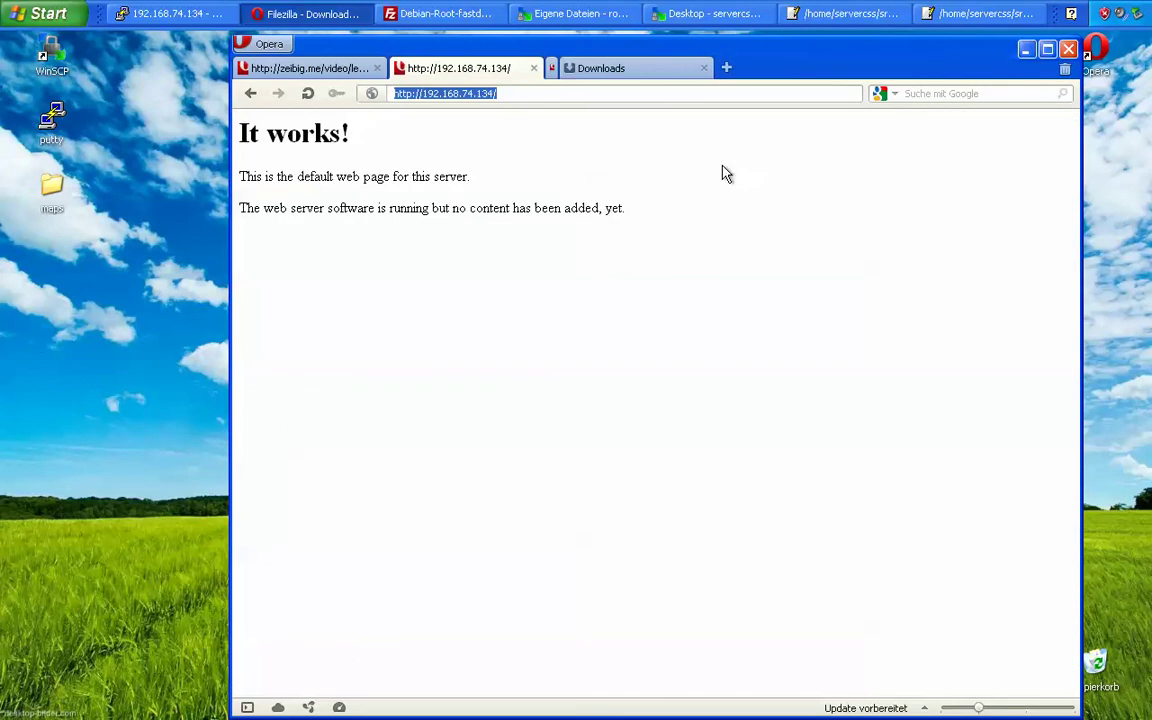
pyautogui.hotkey('ctrl', 'w')
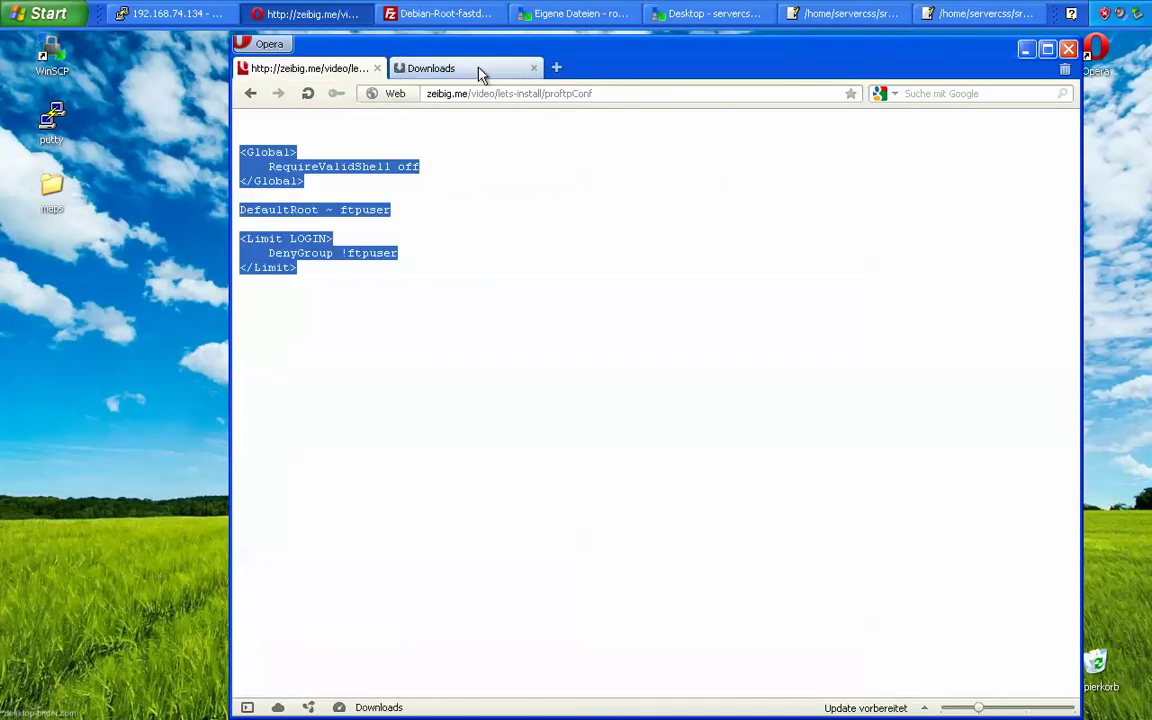
pyautogui.hotkey('ctrl', 'w')
pyautogui.hotkey('ctrl', 'w')
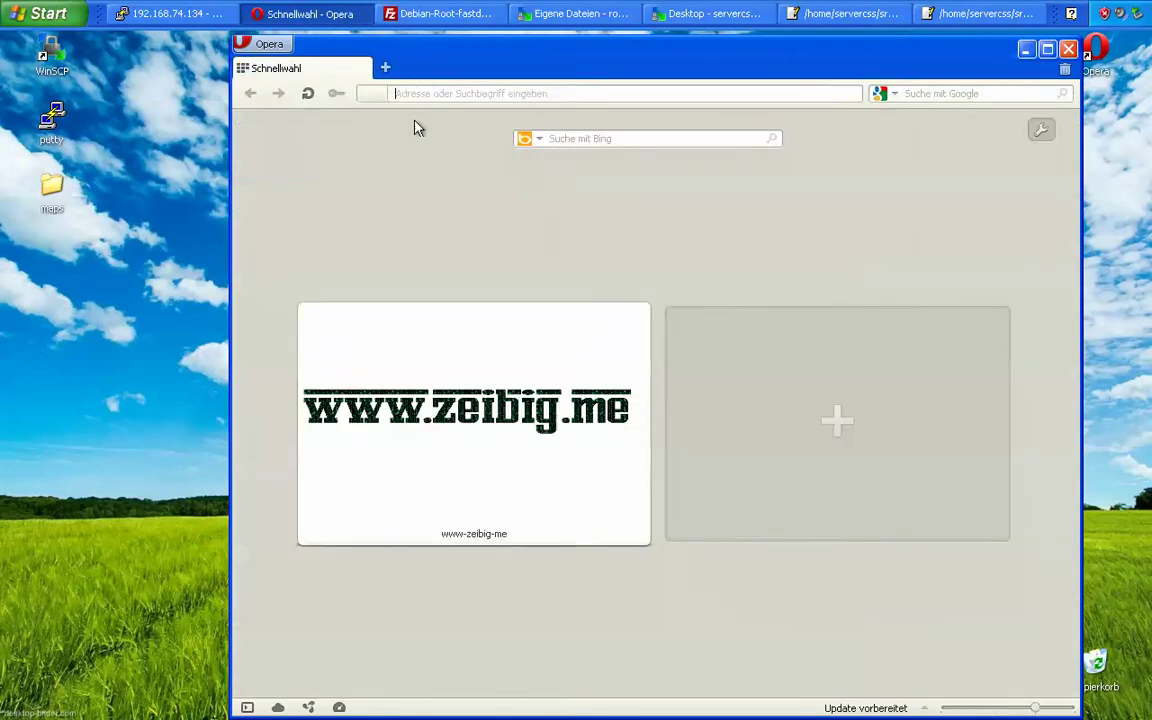
# - Go to zeibig.me/video and open its lets-install directory
pyautogui.click(452, 438)
pyautogui.moveTo(566, 93); pyautogui.dragTo(476, 108)
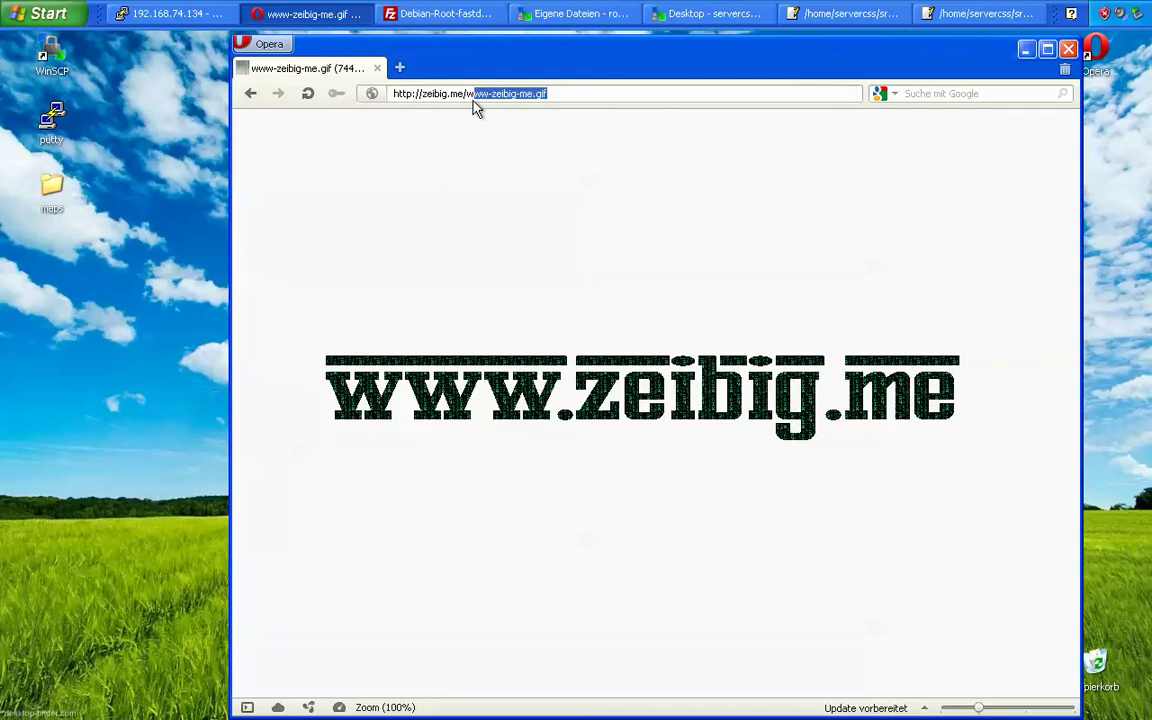
pyautogui.press('BackSpace')
pyautogui.press('BackSpace')
pyautogui.press('BackSpace')
pyautogui.press('Return')
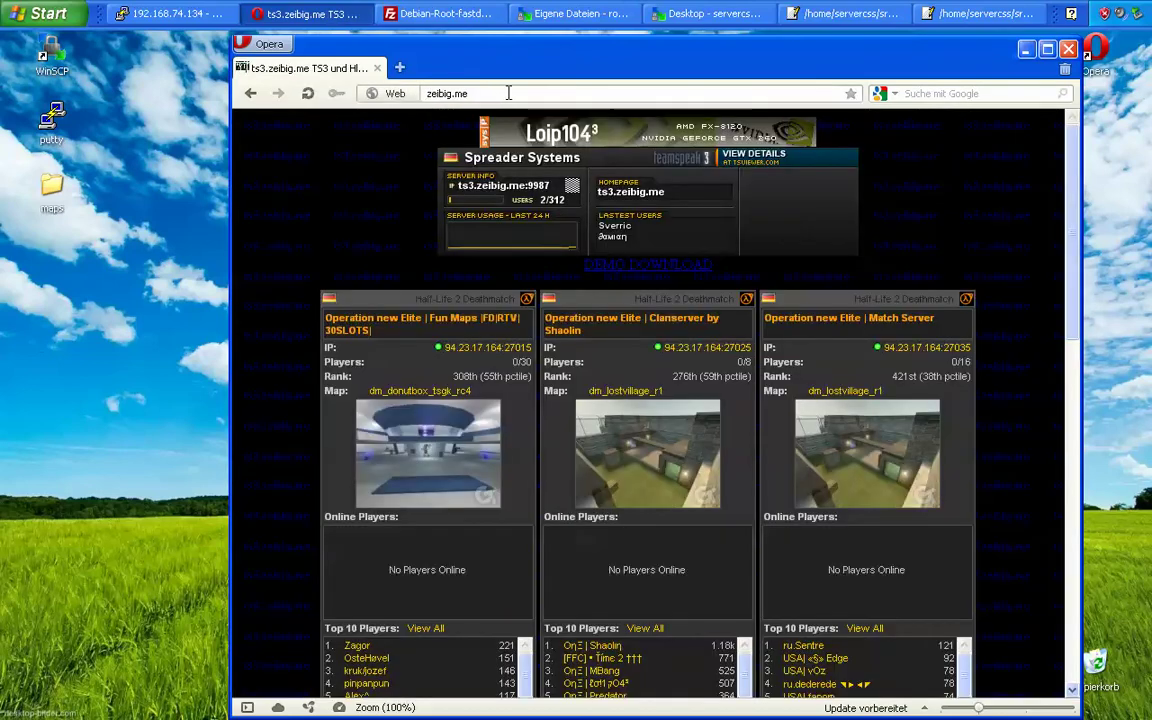
pyautogui.click(520, 93)
pyautogui.click(527, 94)
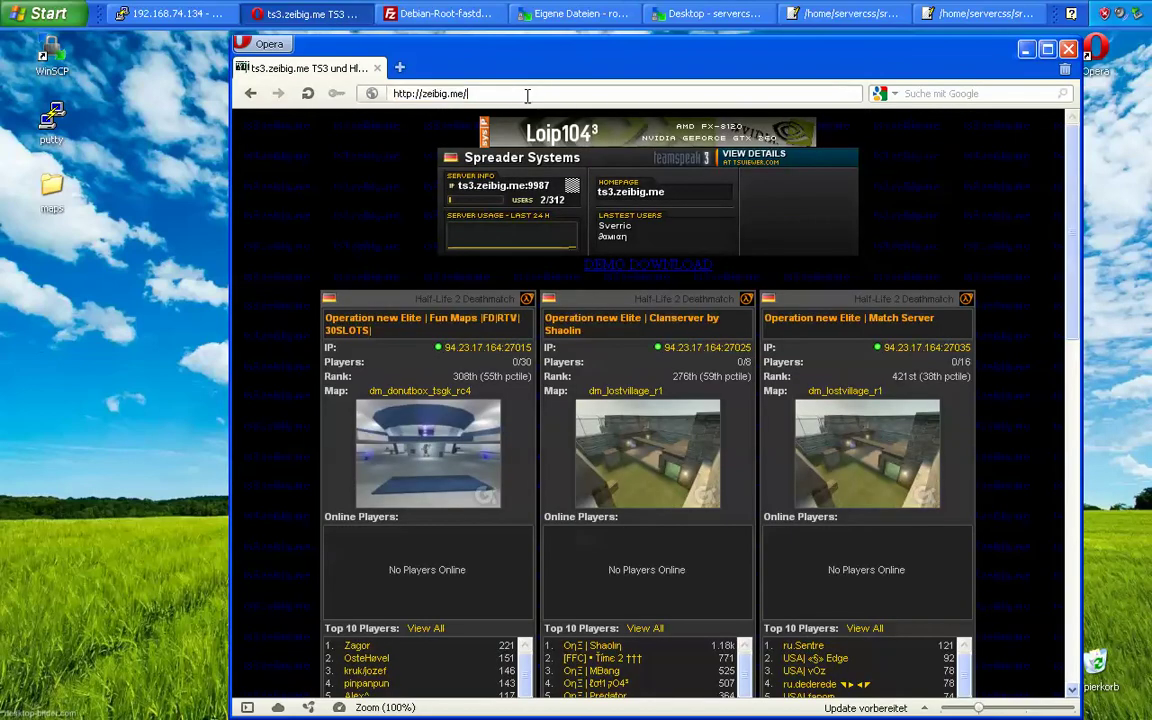
pyautogui.write('video')
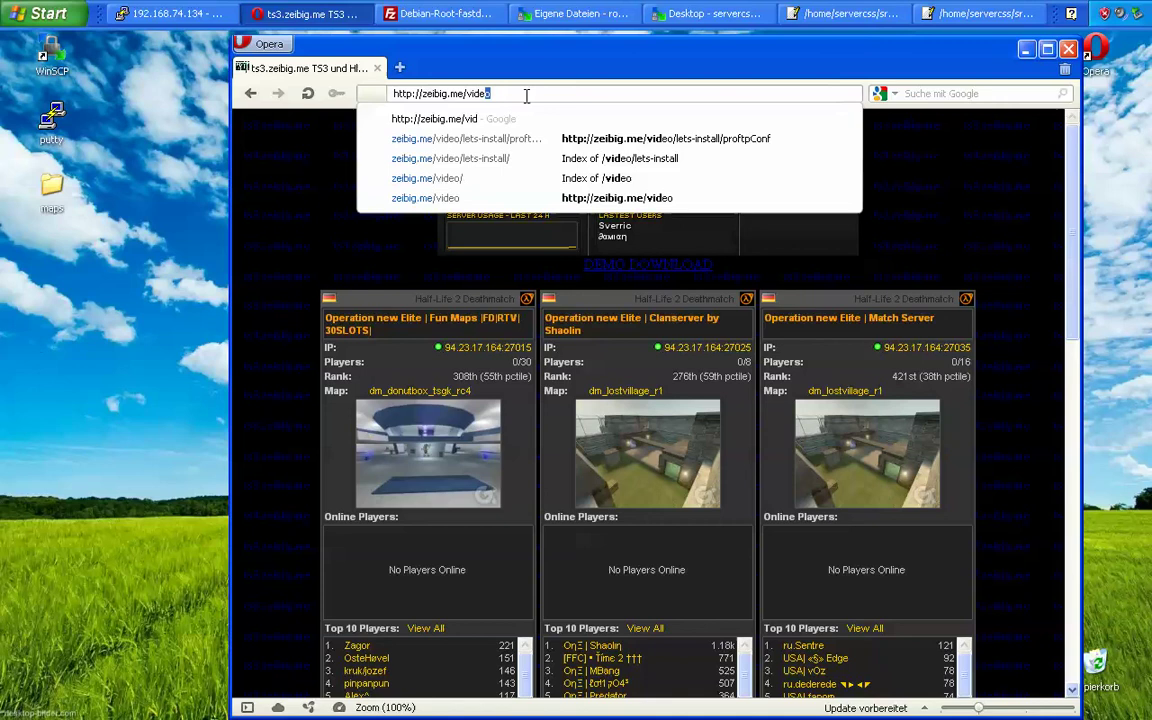
pyautogui.press('Return')
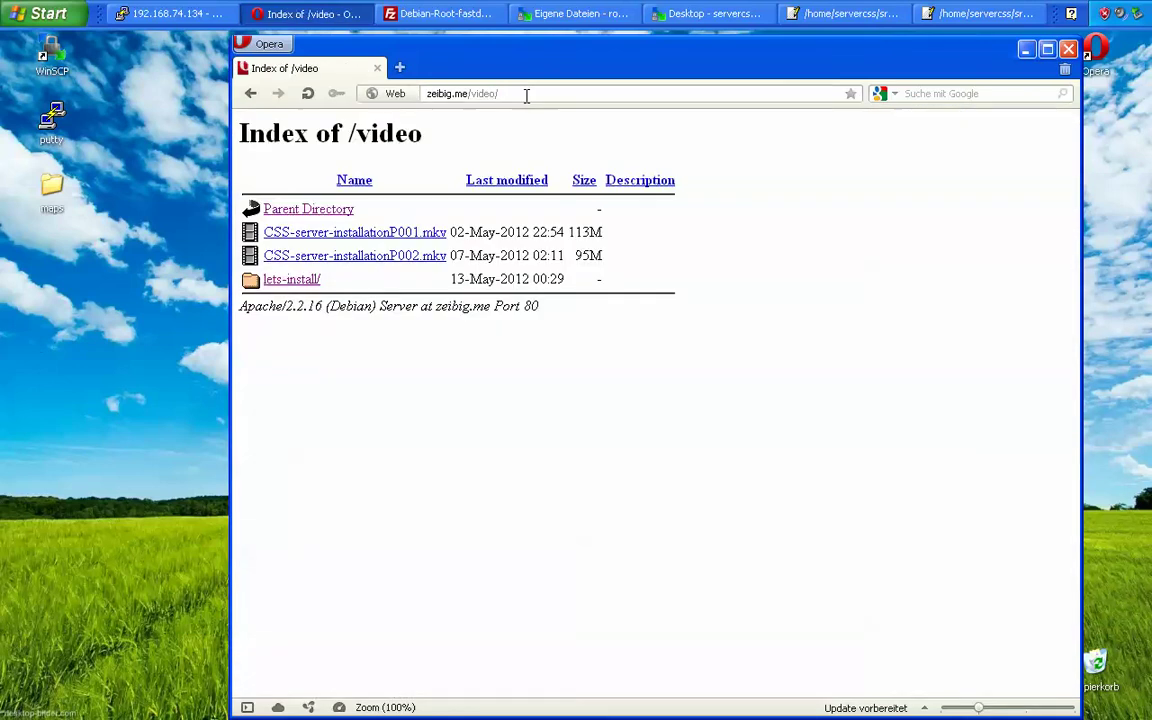
pyautogui.click(310, 278)
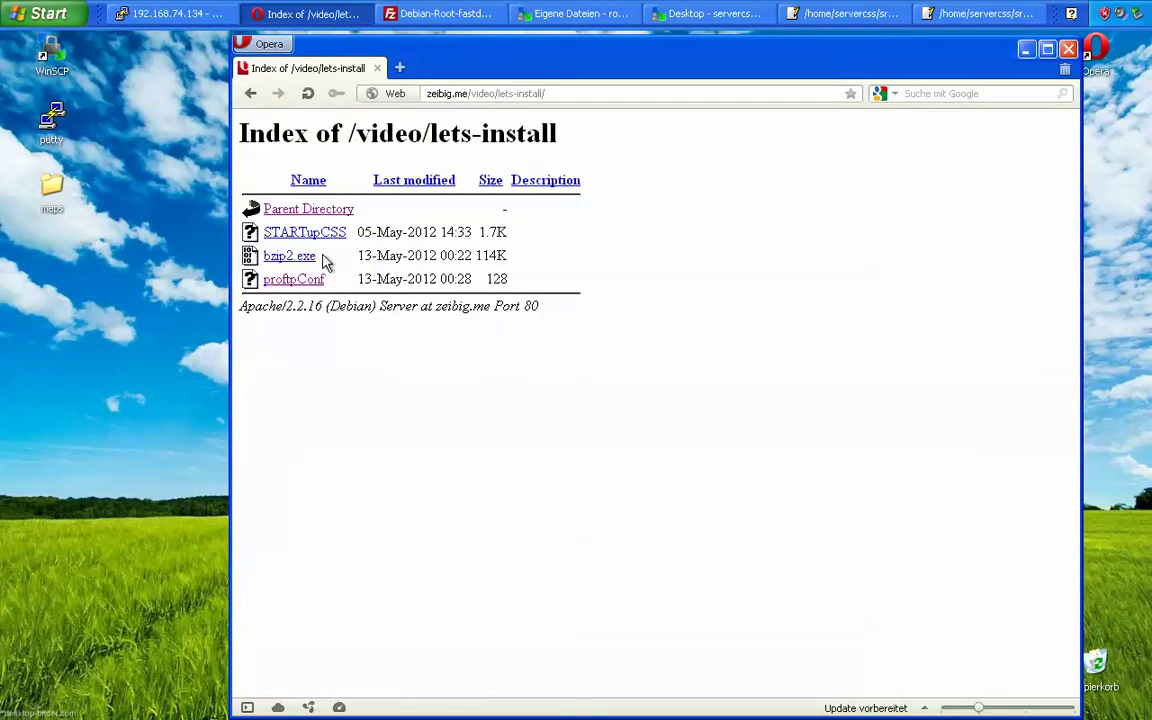
# - Download bzip2.exe to the Desktop and minimize the browser
pyautogui.click(300, 257)
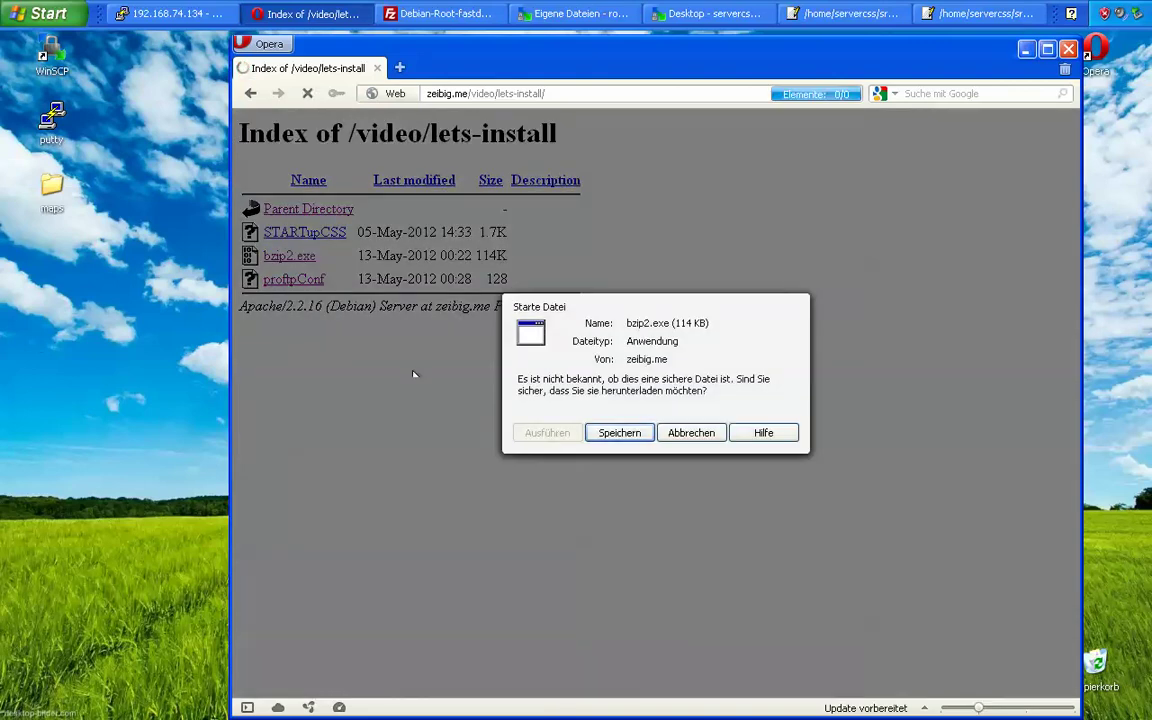
pyautogui.click(625, 433)
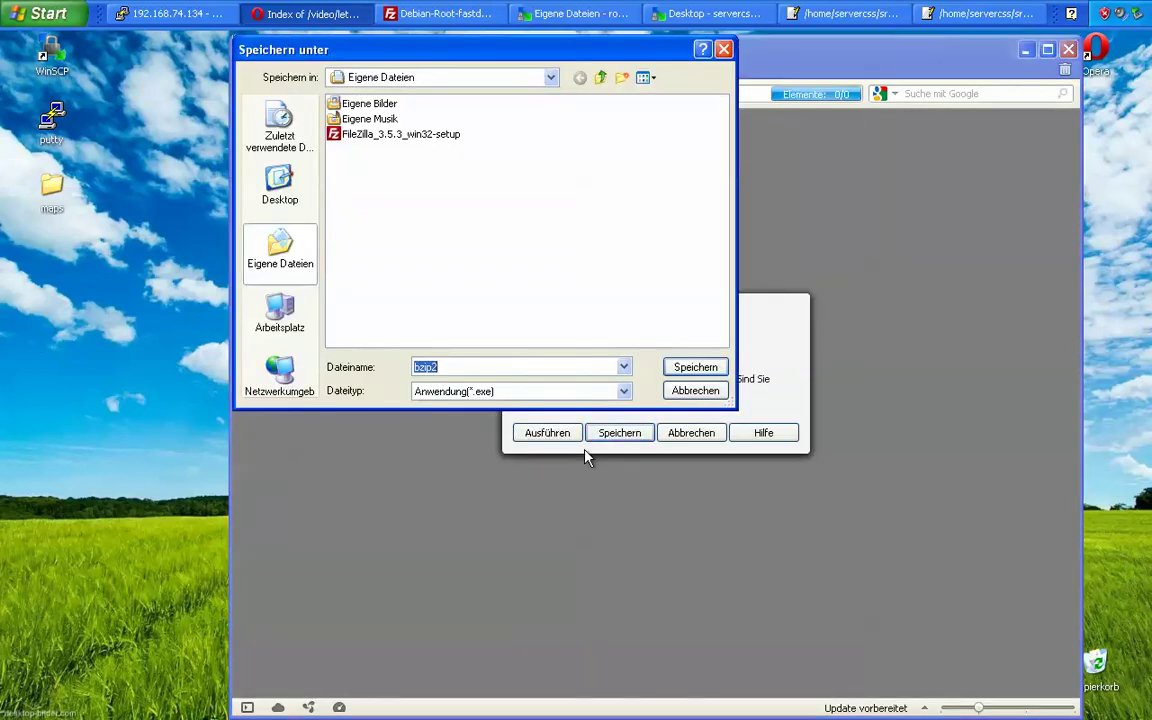
pyautogui.click(281, 180)
pyautogui.press('Return')
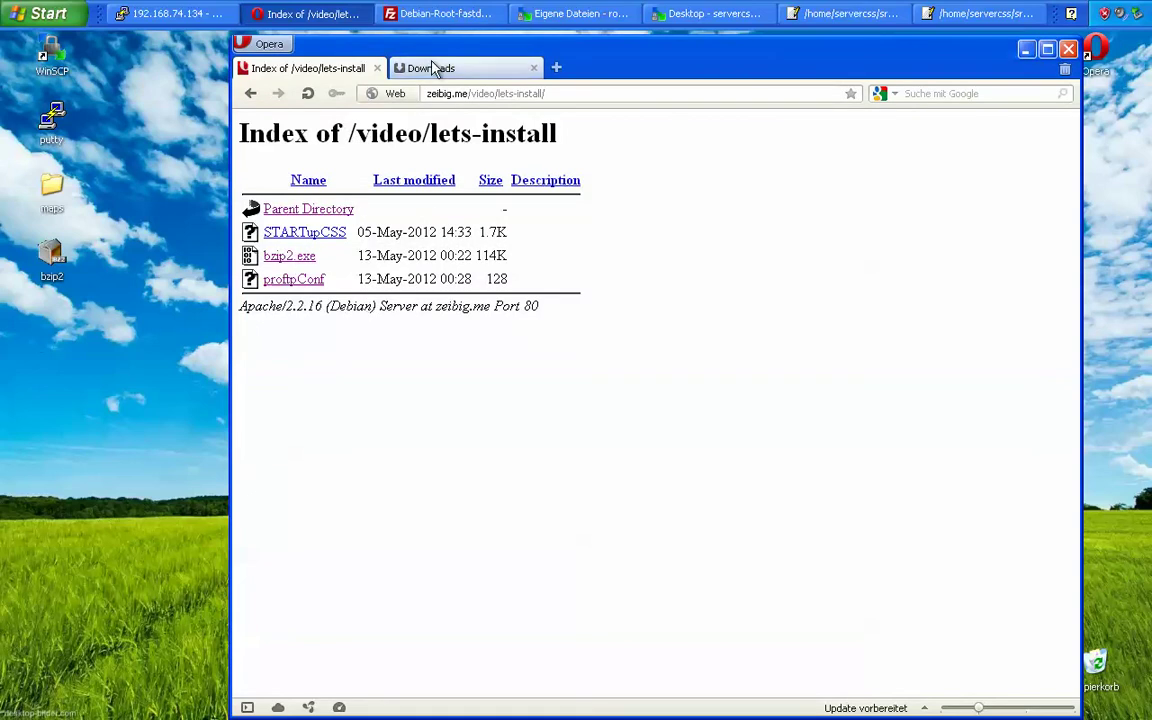
pyautogui.click(428, 67)
pyautogui.click(1025, 49)
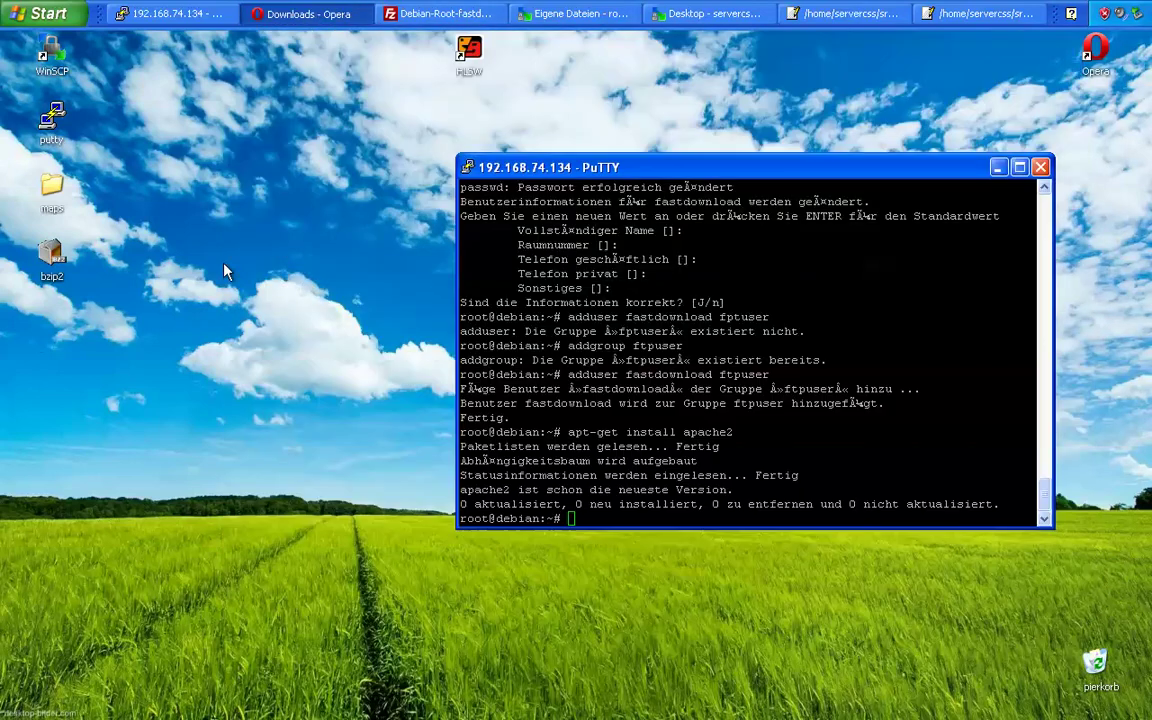
# - Move bzip2 into the desktop maps folder, open that folder and show its contents in the details view
pyautogui.moveTo(57, 265); pyautogui.dragTo(57, 190)
pyautogui.doubleClick(54, 190)
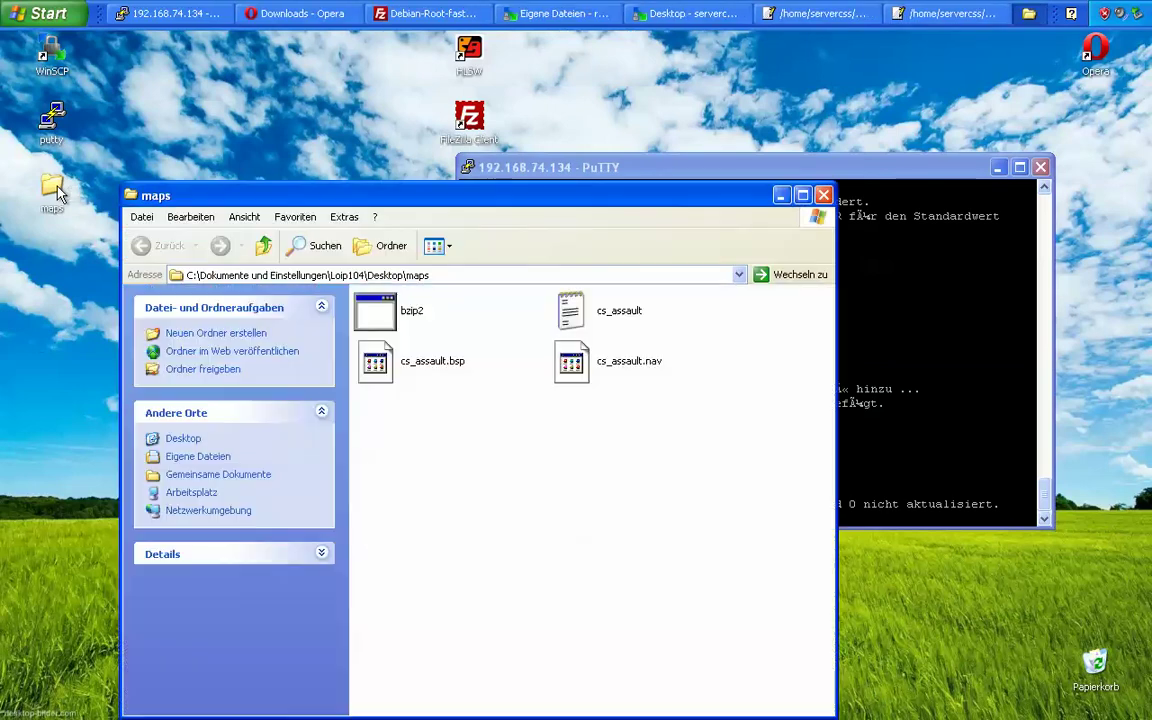
pyautogui.click(437, 245)
pyautogui.click(449, 333)
pyautogui.click(437, 246)
pyautogui.click(458, 336)
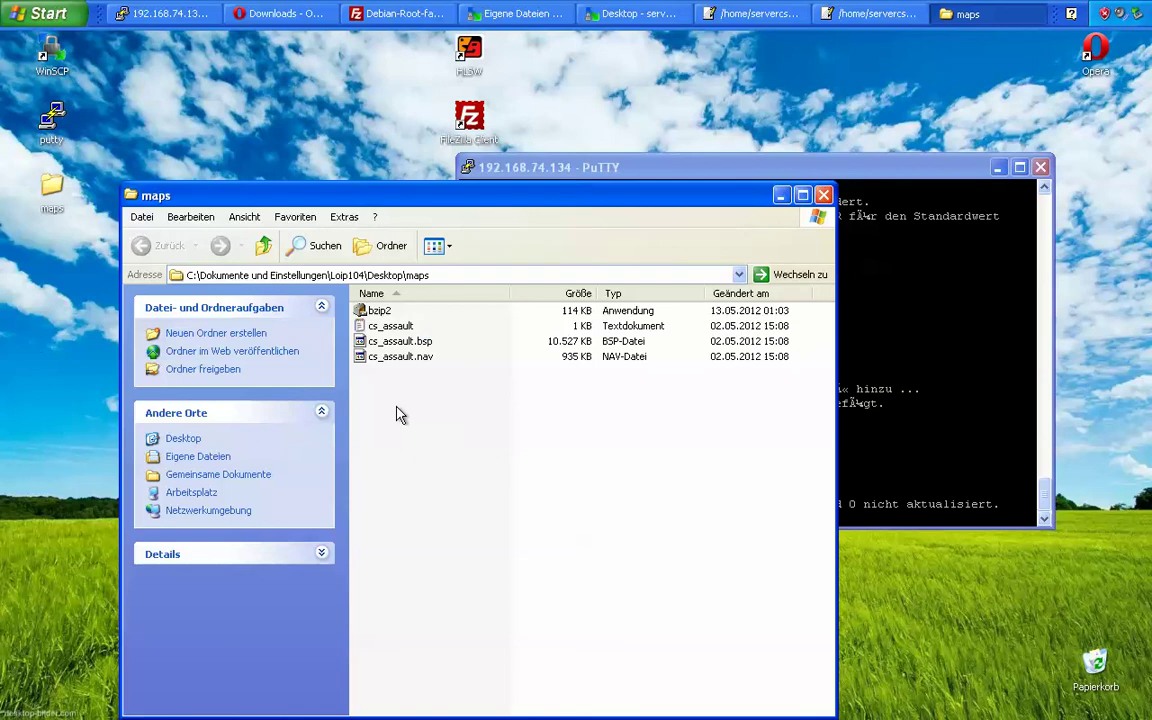
# - Compress the three cs_assault files in the maps folder by running them through bzip2
pyautogui.moveTo(406, 437); pyautogui.dragTo(370, 319)
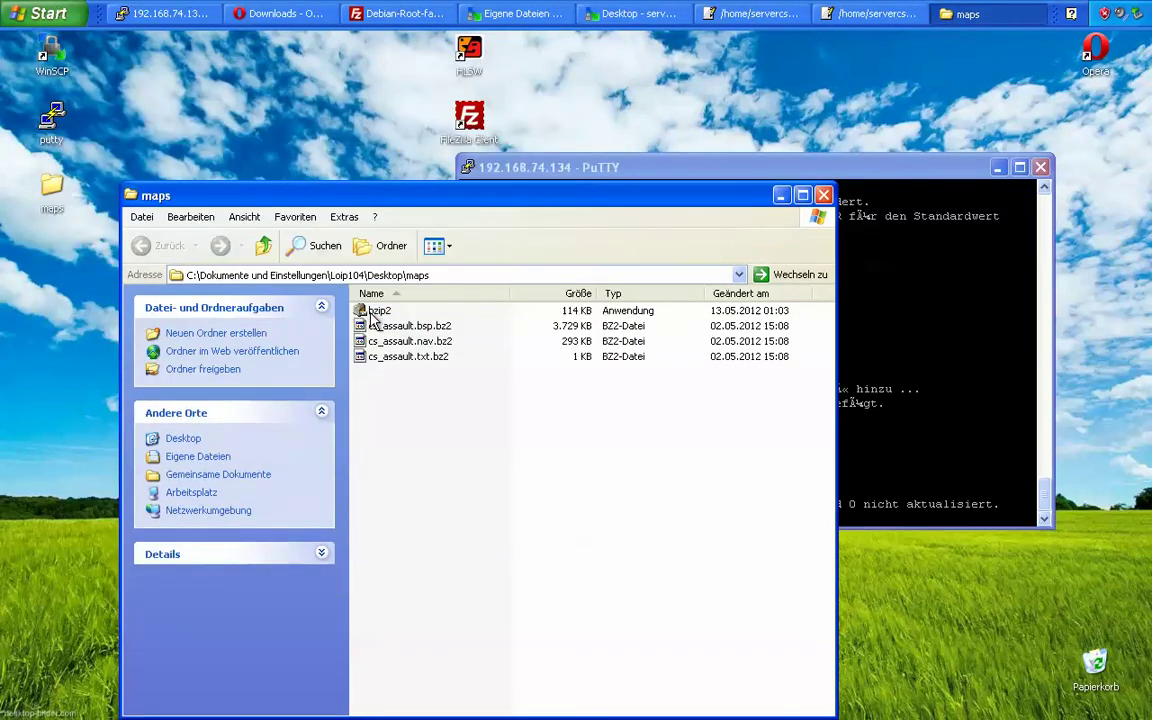
pyautogui.click(412, 342)
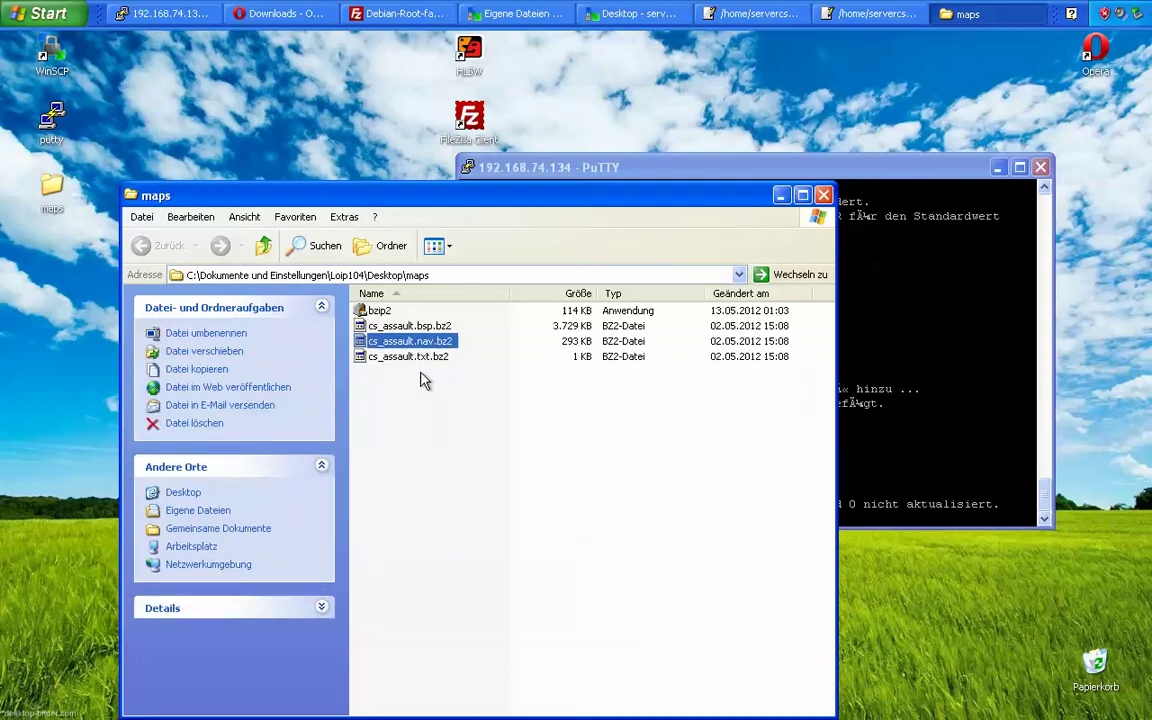
pyautogui.click(450, 400)
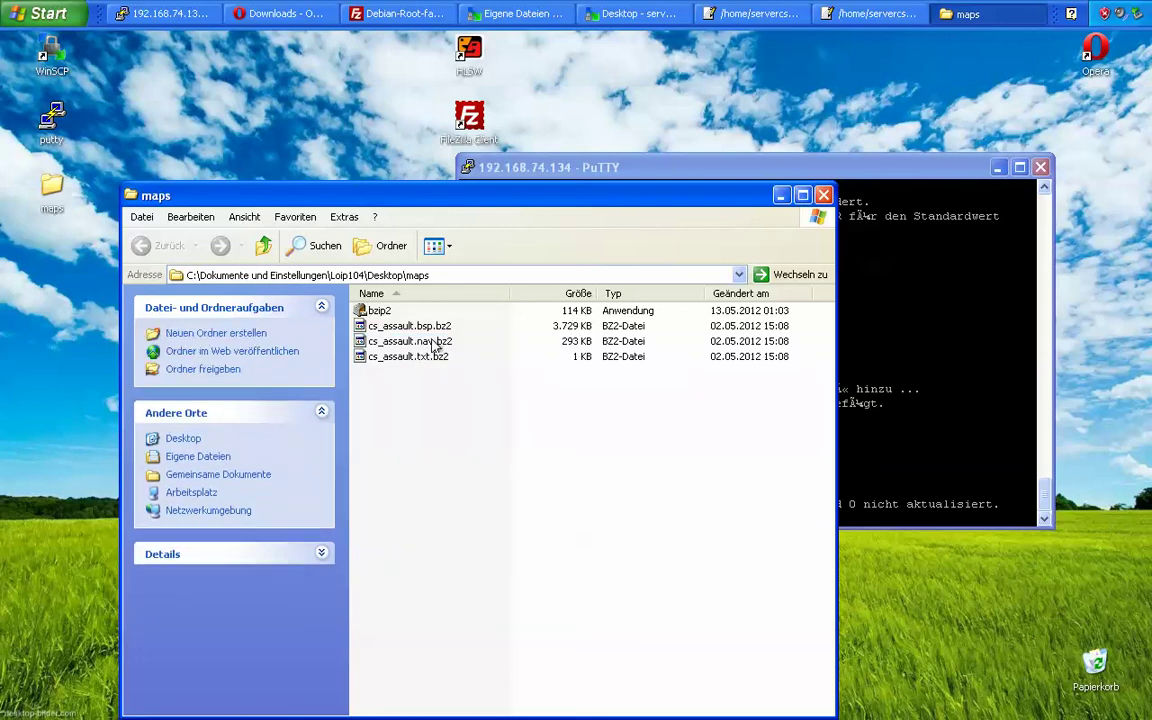
# - Upload the three compressed cs_assault files to /fastd/cstrike/maps with FileZilla and minimize the client
pyautogui.moveTo(402, 386); pyautogui.dragTo(376, 334)
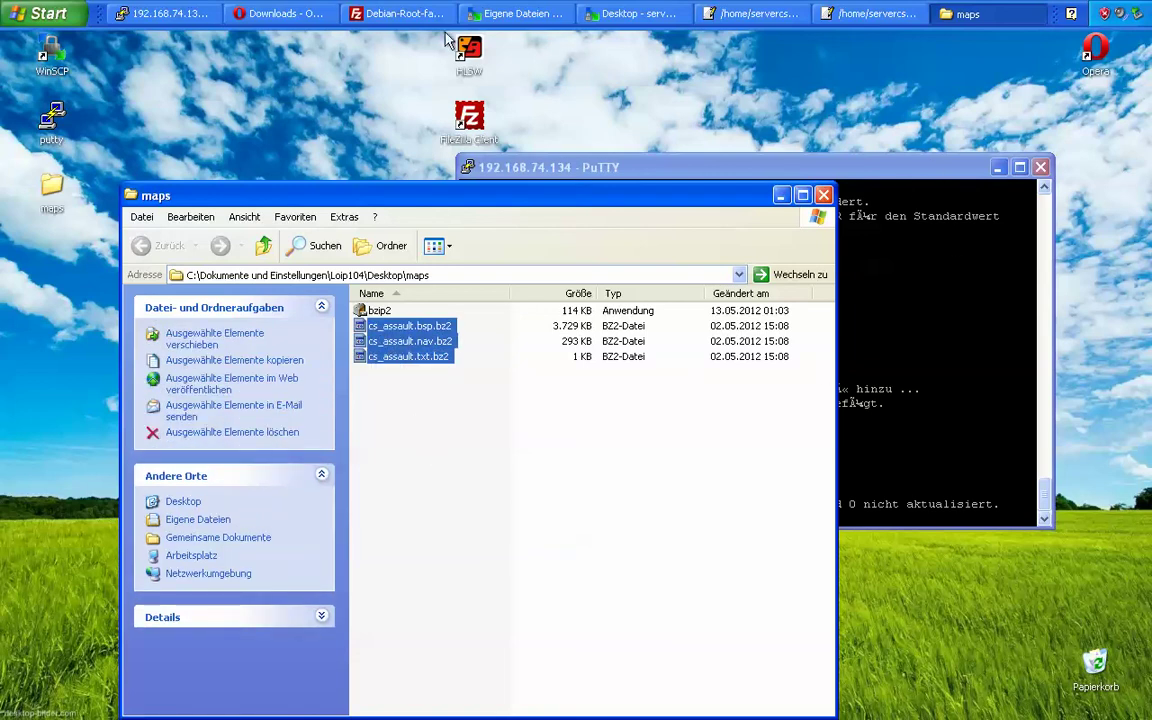
pyautogui.click(365, 16)
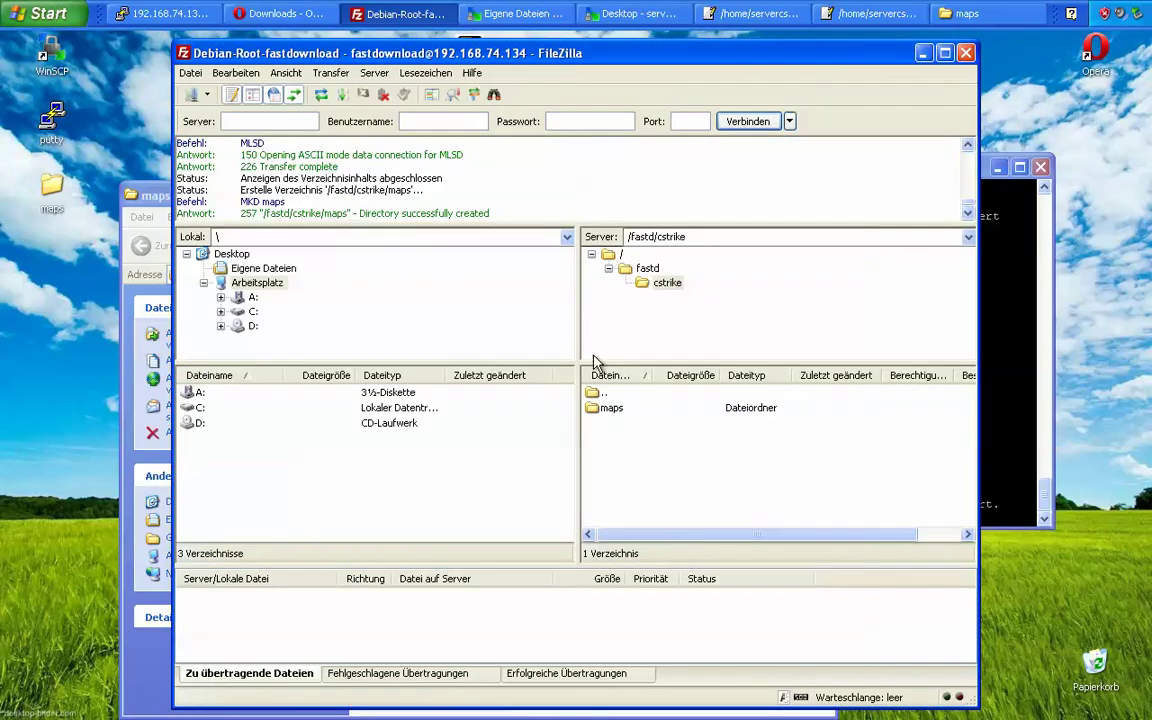
pyautogui.doubleClick(606, 408)
pyautogui.moveTo(290, 53); pyautogui.dragTo(598, 43)
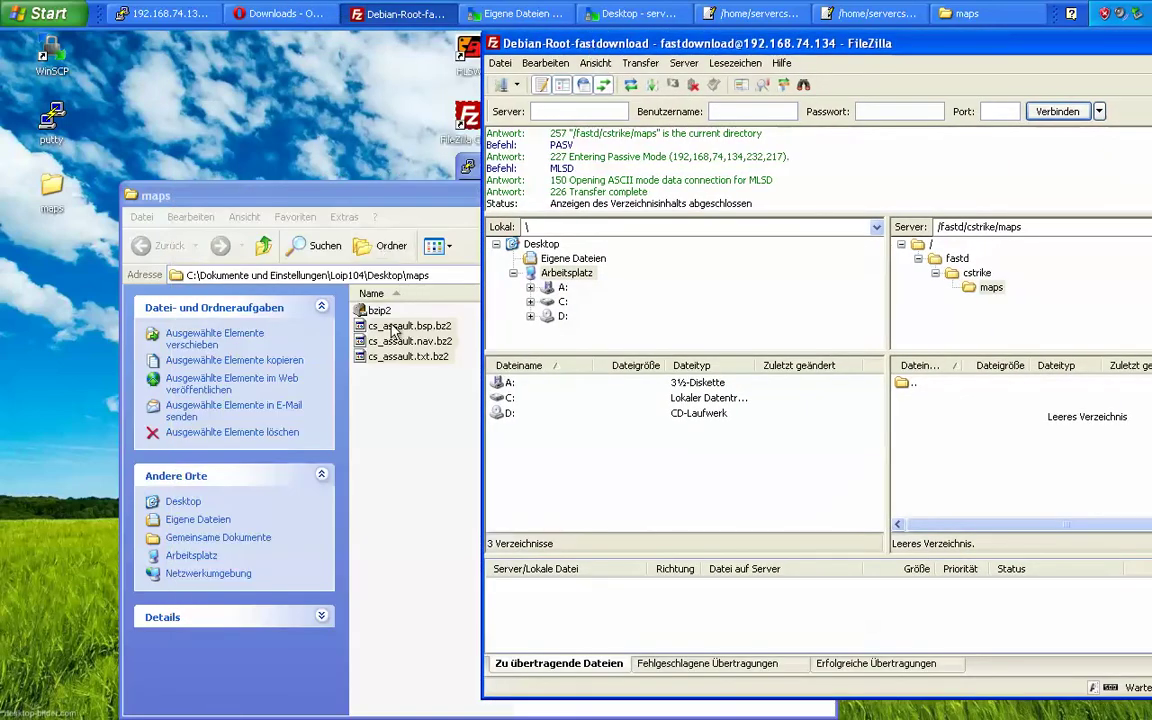
pyautogui.moveTo(928, 453); pyautogui.dragTo(927, 453)
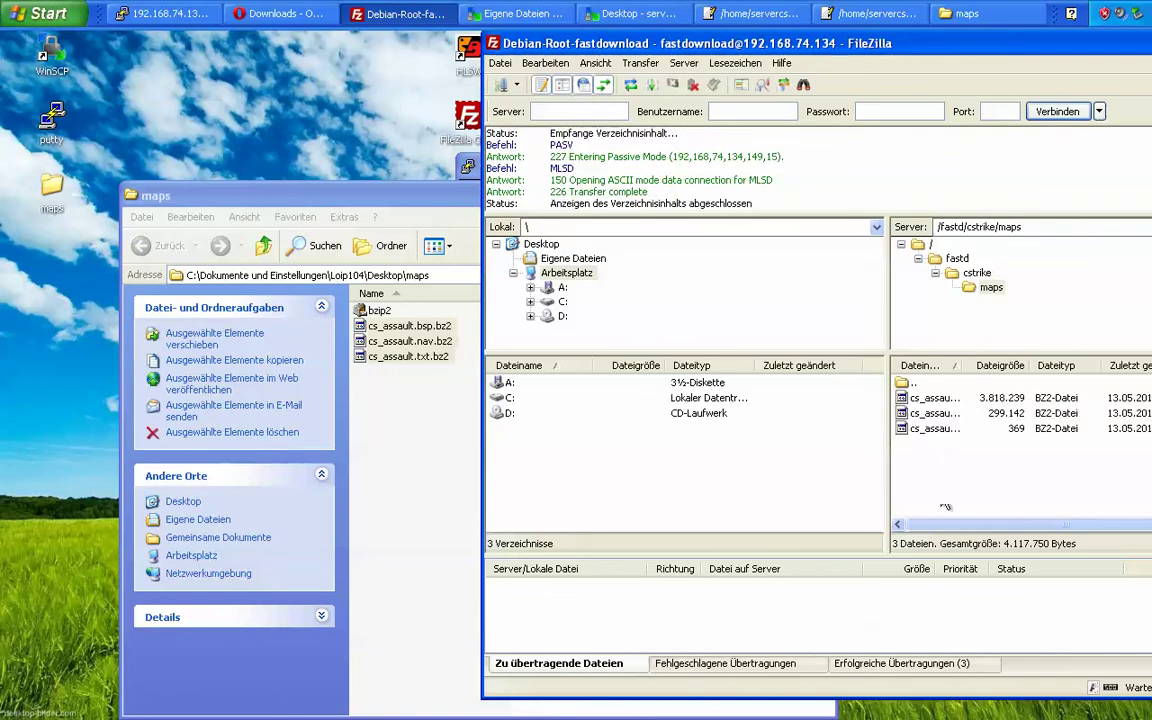
pyautogui.moveTo(795, 48); pyautogui.dragTo(590, 40)
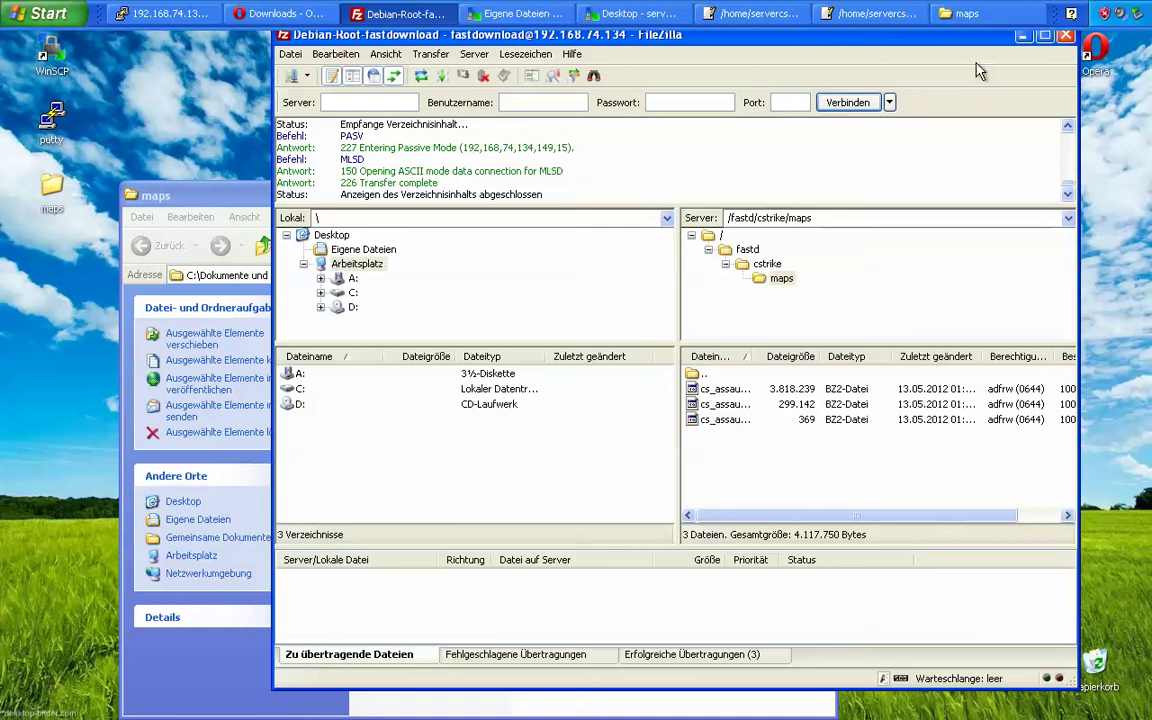
pyautogui.click(400, 13)
pyautogui.moveTo(562, 200); pyautogui.dragTo(484, 147)
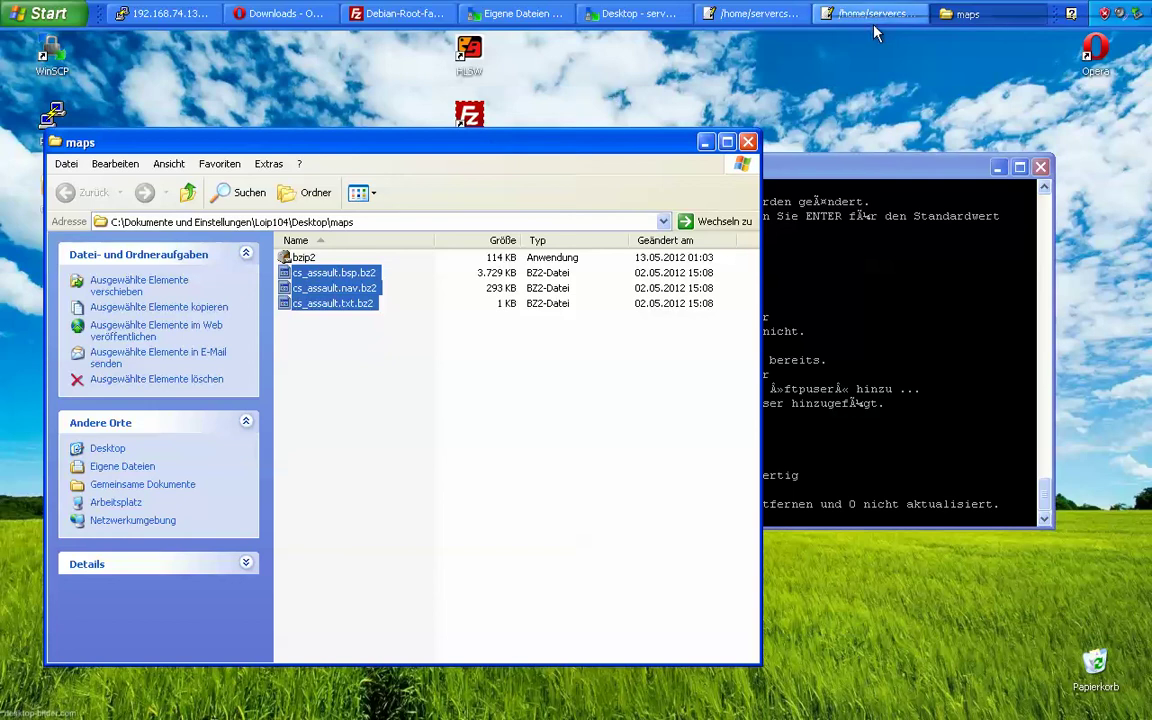
# - Bring up mapcycle.txt in the editor and examine the map names listed in it
pyautogui.click(780, 16)
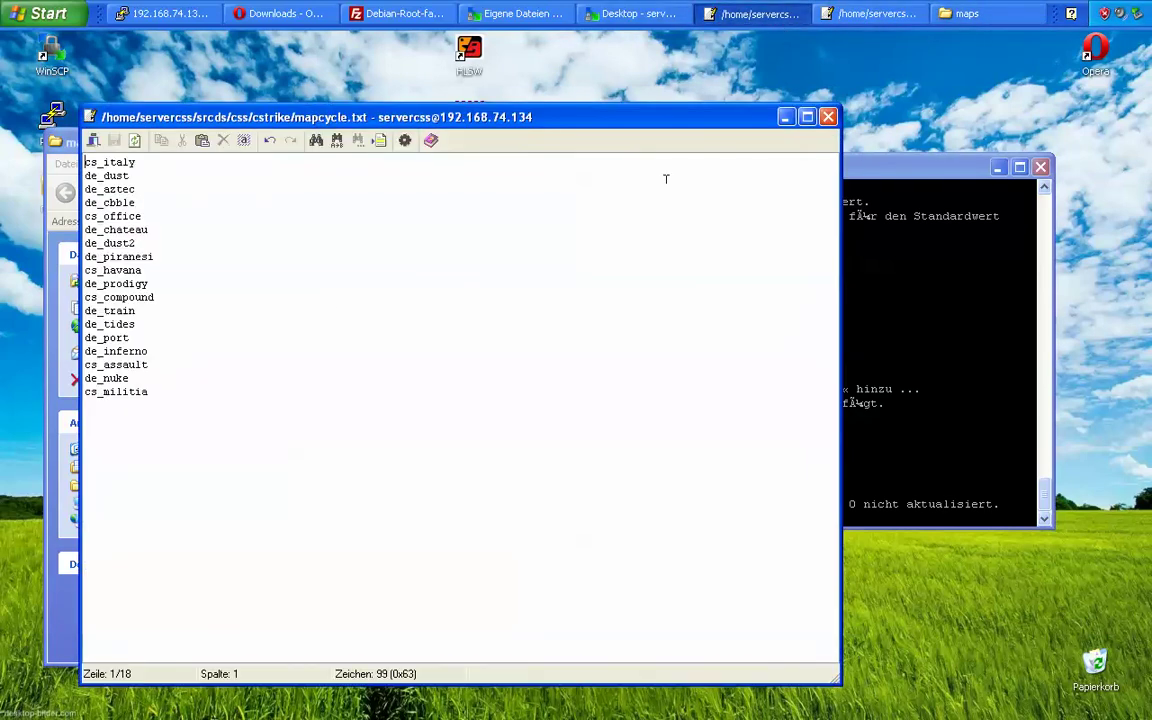
pyautogui.moveTo(152, 416); pyautogui.dragTo(97, 158)
pyautogui.click(112, 200)
pyautogui.click(165, 395)
pyautogui.click(157, 468)
pyautogui.click(145, 257)
pyautogui.click(145, 230)
pyautogui.click(190, 258)
pyautogui.click(170, 396)
pyautogui.click(146, 440)
# - Try adding an extra map entry on a new line below de_dust2 in mapcycle.txt
pyautogui.click(172, 244)
pyautogui.press('Return')
pyautogui.write('bsm')
pyautogui.press('BackSpace')
pyautogui.press('BackSpace')
pyautogui.press('BackSpace')
pyautogui.press('BackSpace')
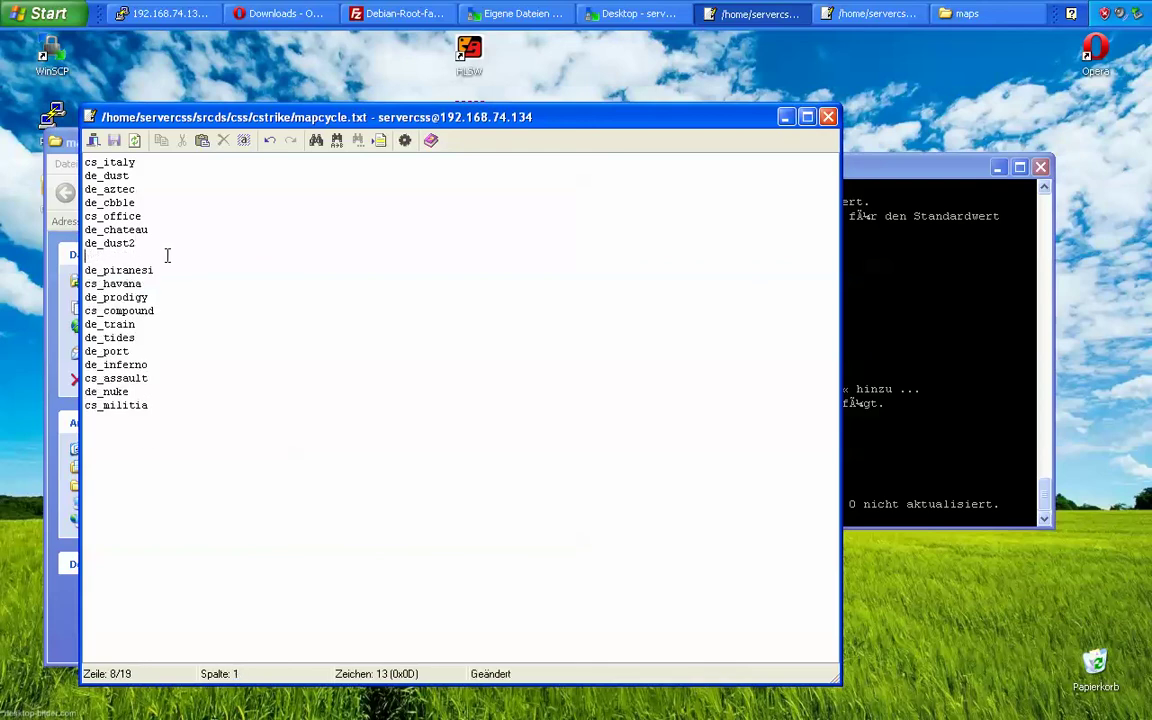
# - Close mapcycle.txt and discard the changes made to it
pyautogui.click(170, 471)
pyautogui.click(152, 214)
pyautogui.press('Up')
pyautogui.press('Up')
pyautogui.press('Up')
pyautogui.press('Up')
pyautogui.click(288, 350)
pyautogui.click(828, 117)
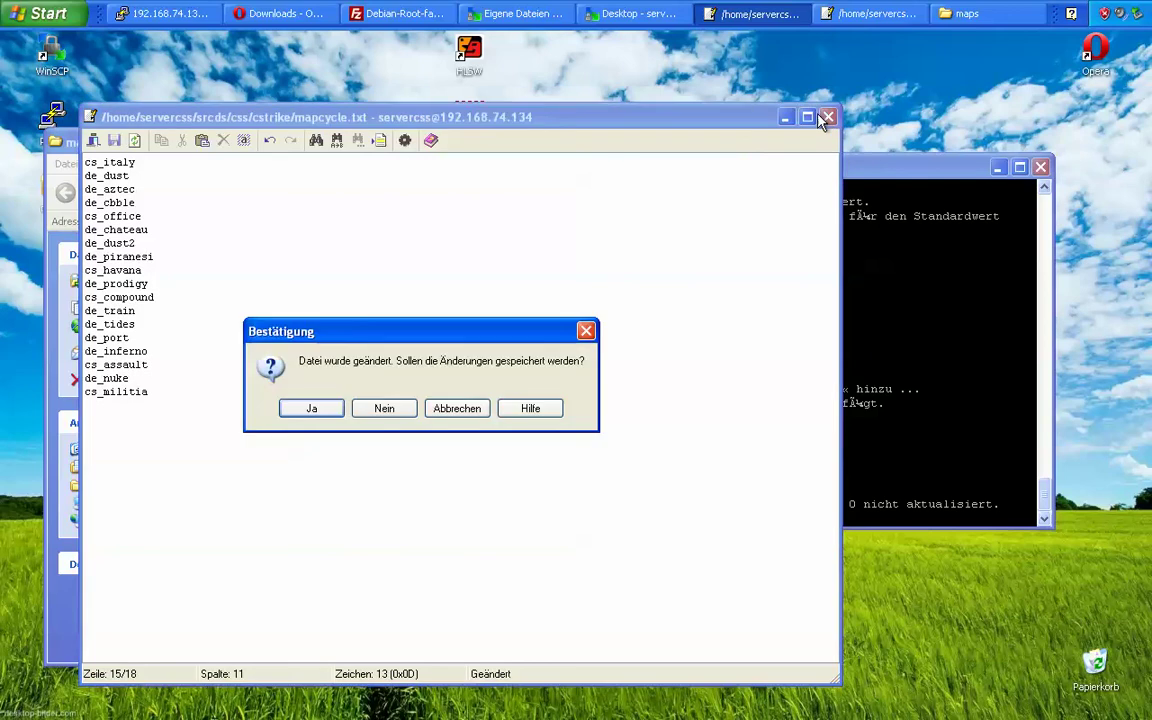
pyautogui.click(384, 408)
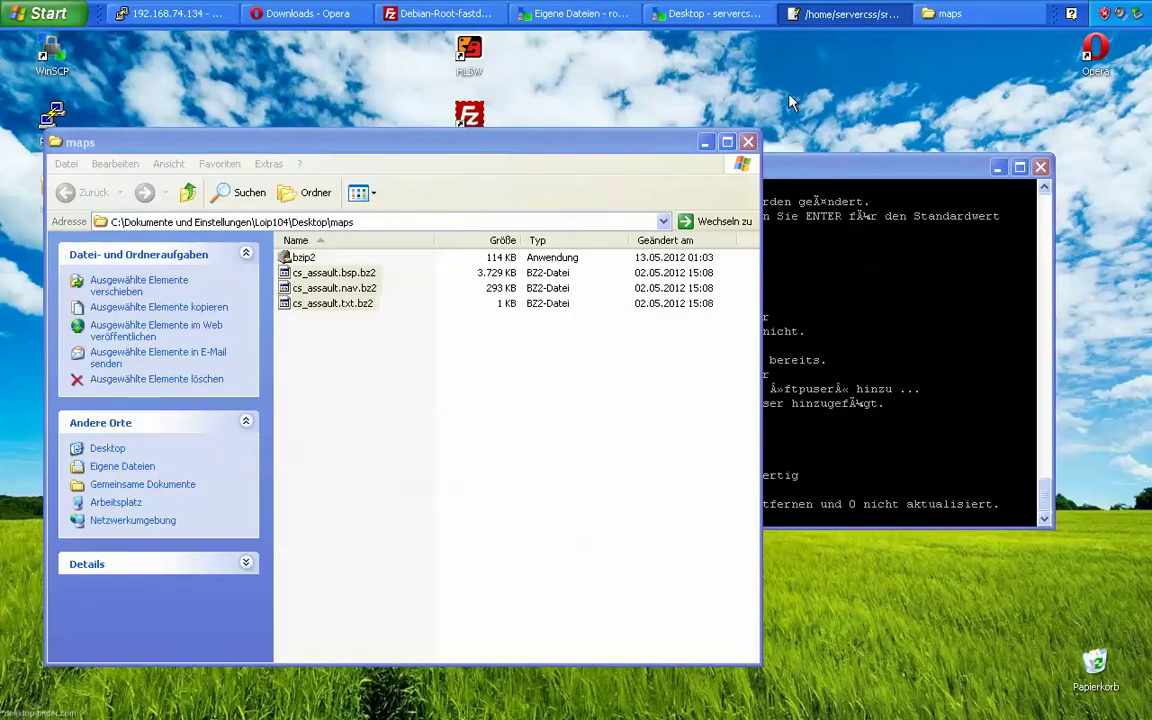
# - Bring up maplist.txt, review the map names listed in it and close the file
pyautogui.click(847, 16)
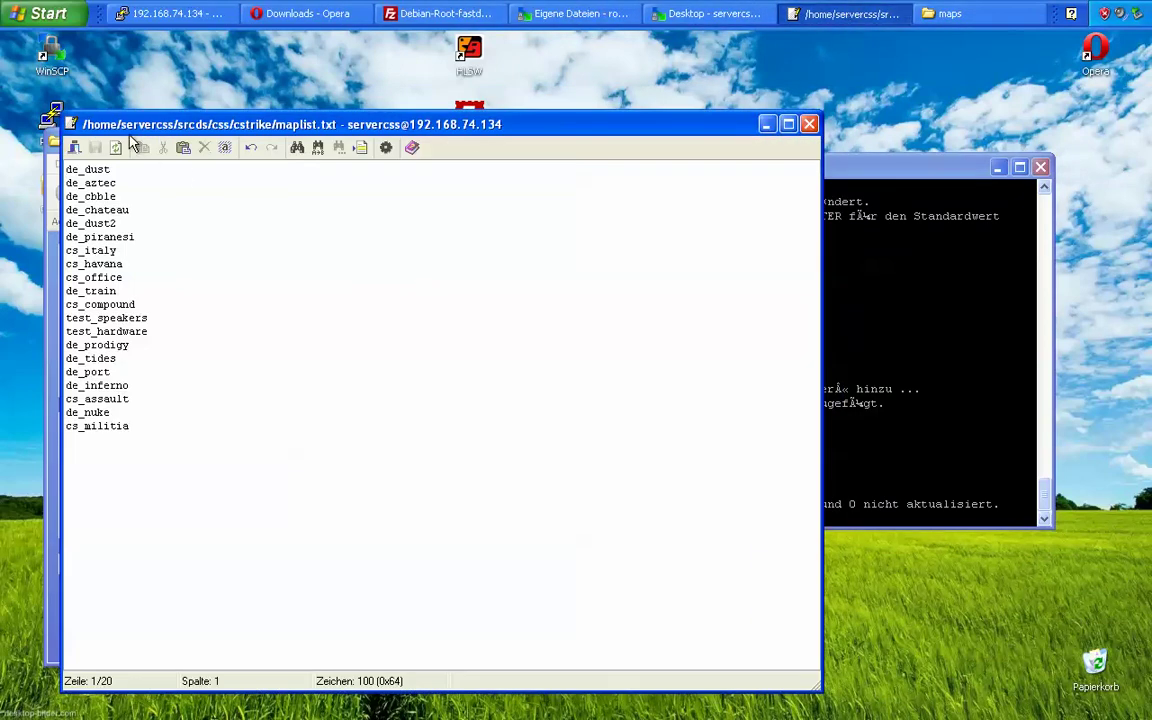
pyautogui.moveTo(135, 136); pyautogui.dragTo(329, 97)
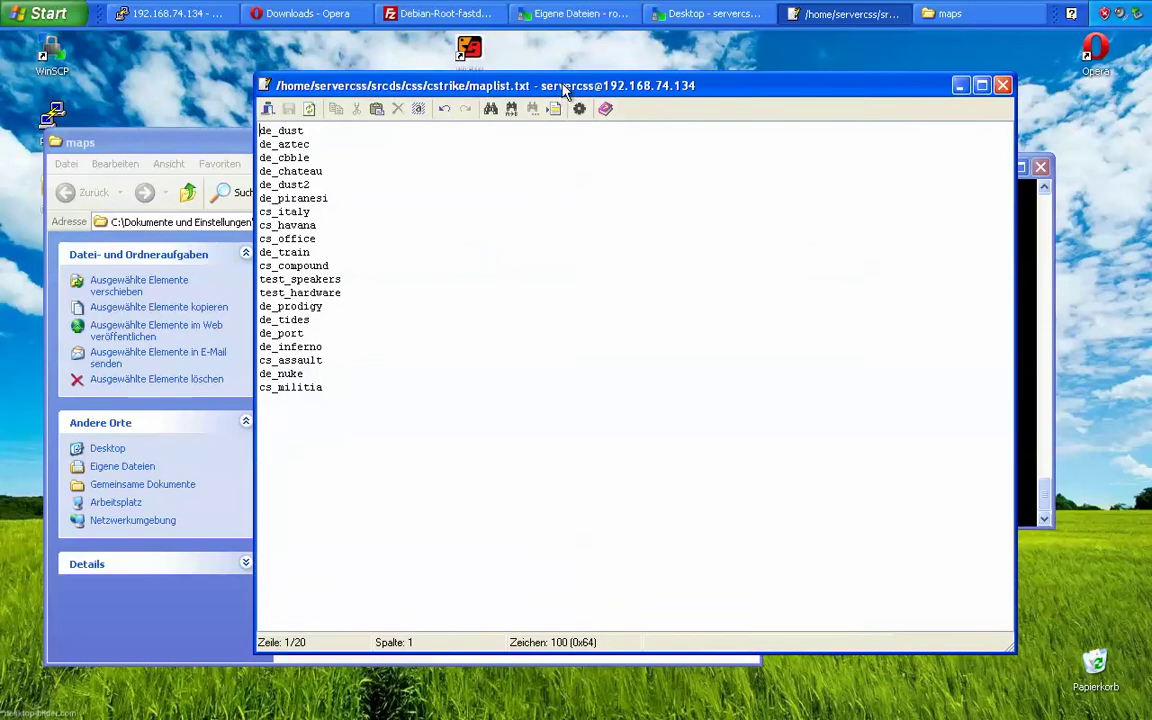
pyautogui.moveTo(363, 374); pyautogui.dragTo(345, 150)
pyautogui.click(333, 237)
pyautogui.click(319, 366)
pyautogui.moveTo(301, 432); pyautogui.dragTo(310, 171)
pyautogui.click(342, 321)
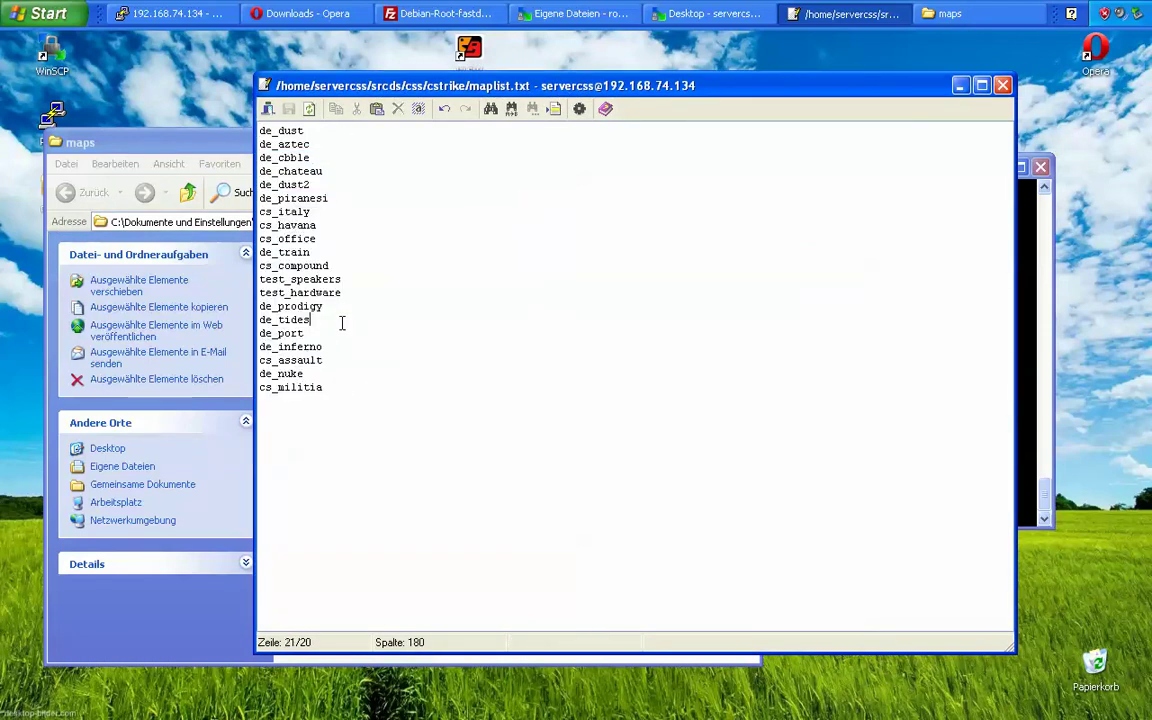
pyautogui.click(303, 266)
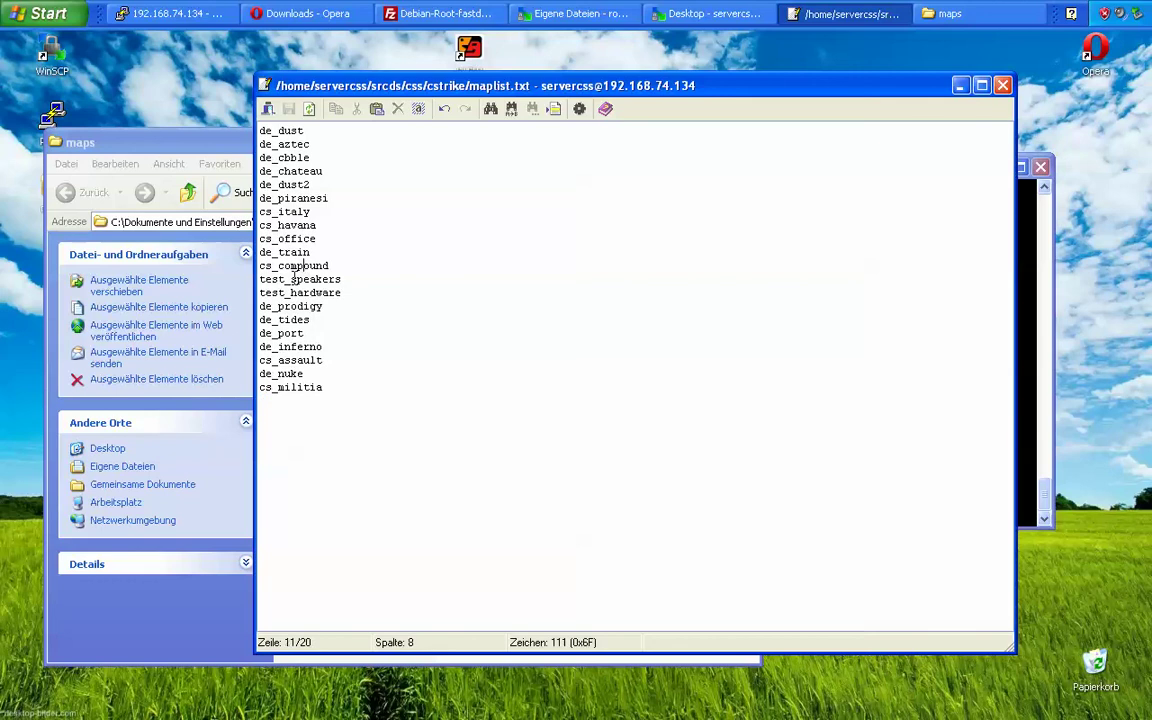
pyautogui.click(1002, 90)
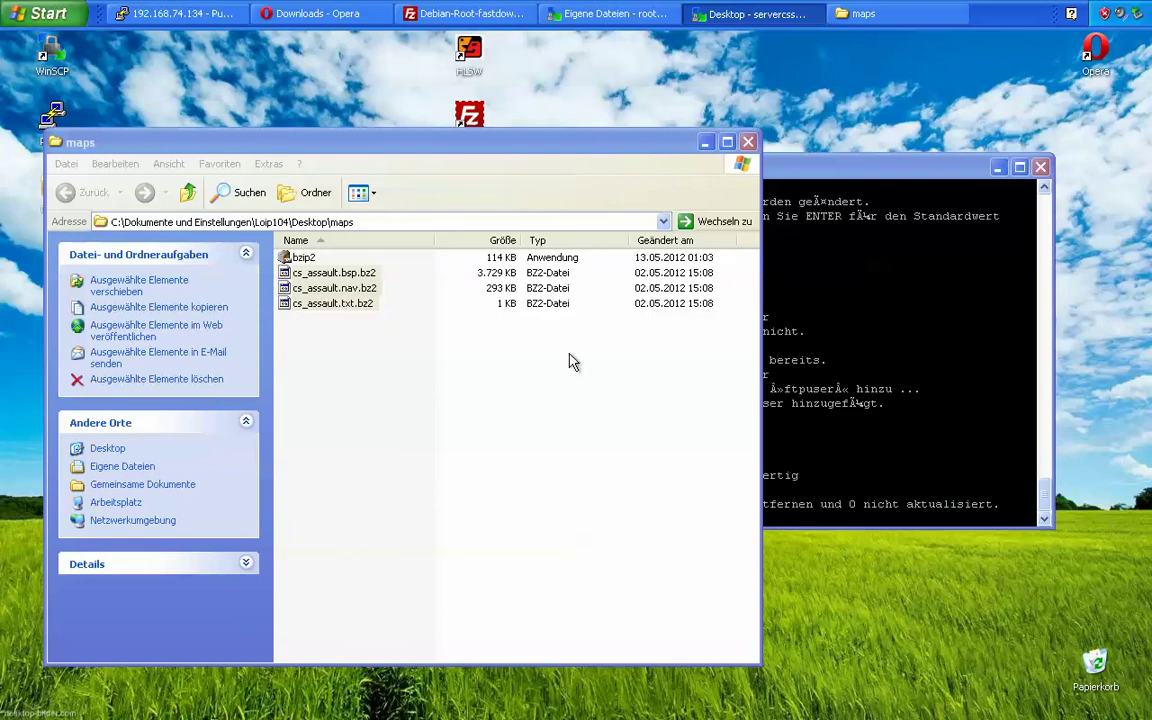
# - Close the maps folder window and reposition the PuTTY terminal window on the desktop
pyautogui.moveTo(436, 239); pyautogui.dragTo(503, 239)
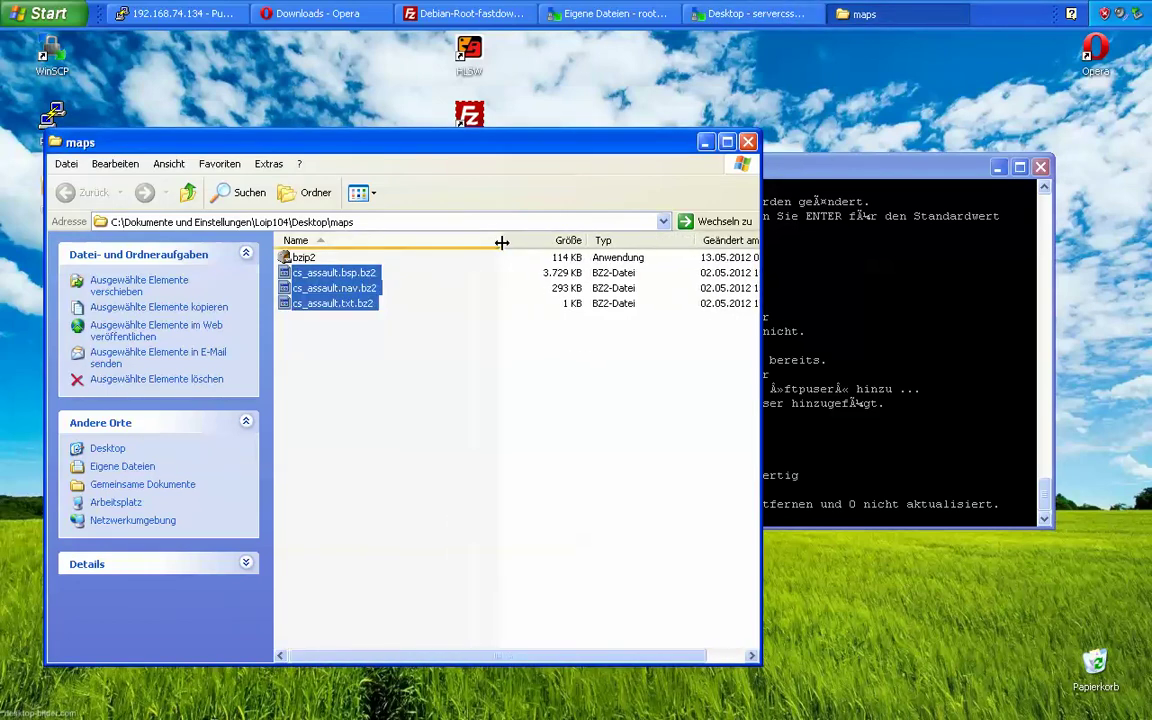
pyautogui.click(748, 142)
pyautogui.moveTo(955, 170); pyautogui.dragTo(673, 185)
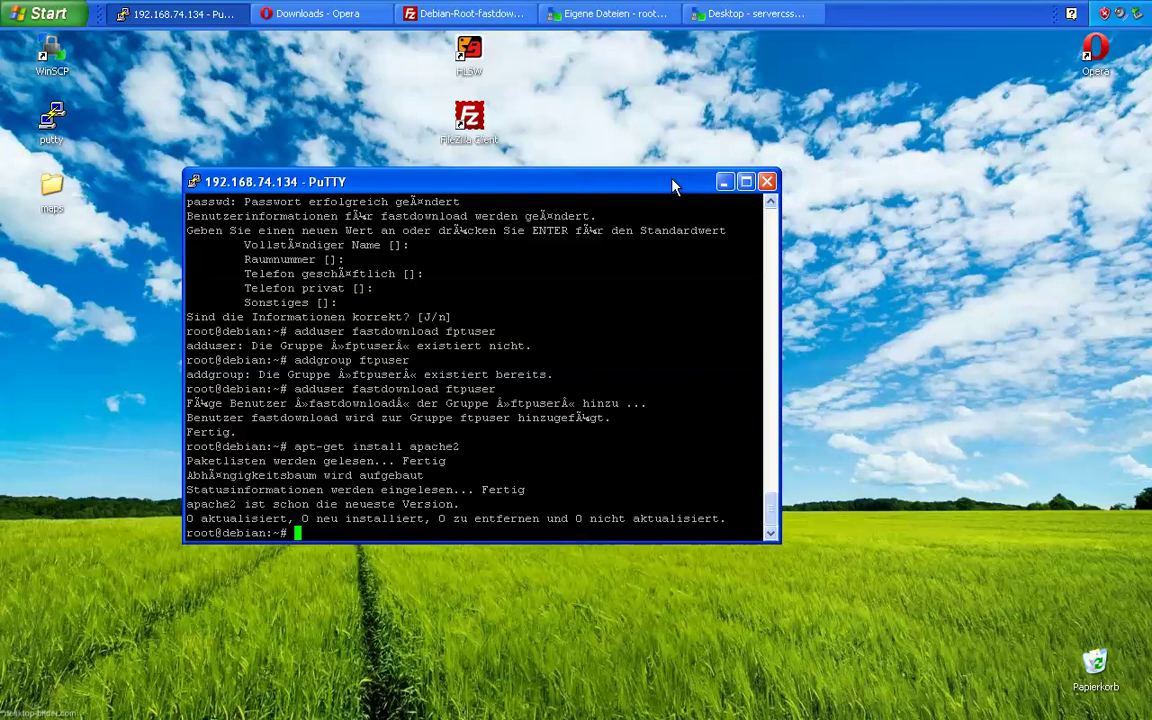
pyautogui.moveTo(519, 160); pyautogui.dragTo(490, 88)
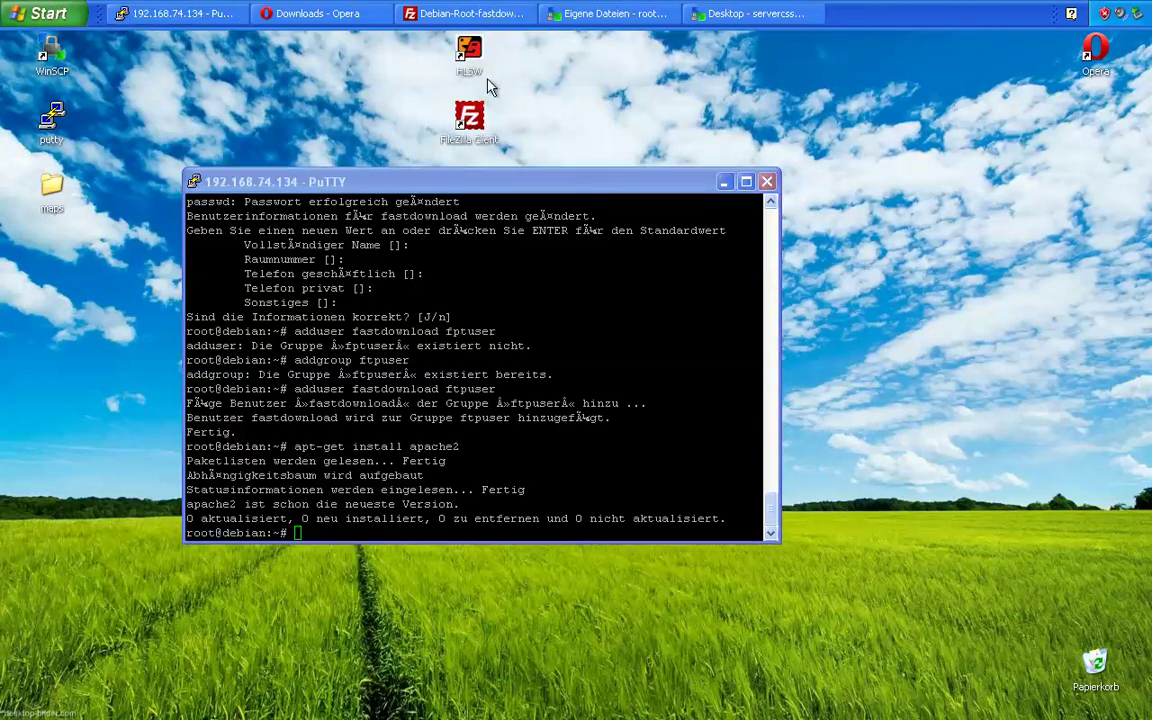